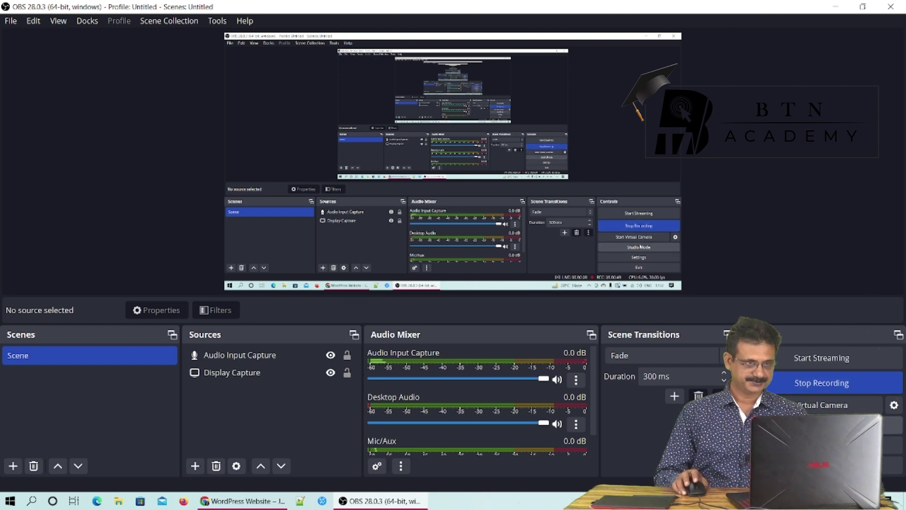
Minimize OBS Studio so the WordPress OnePress homepage in Chrome is visible
left_click(836, 6)
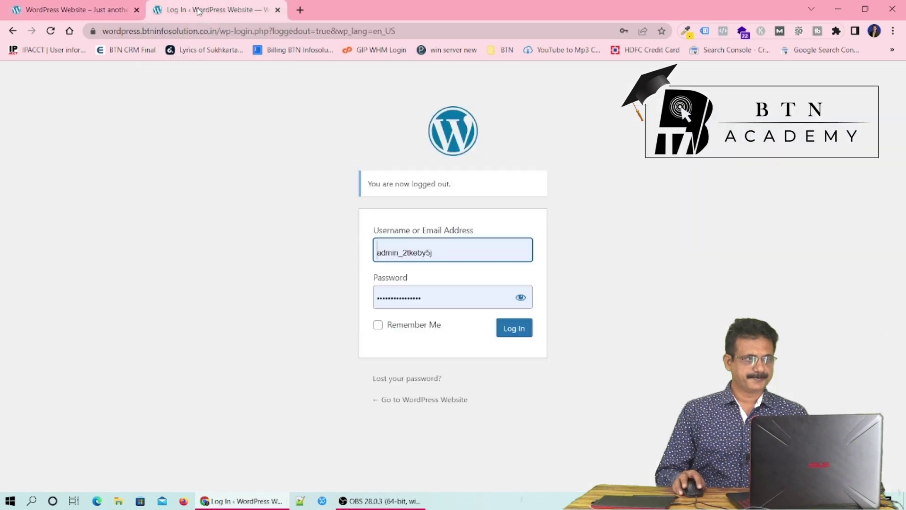
Log in to the WordPress admin with the saved credentials to reach the Dashboard
left_click(198, 9)
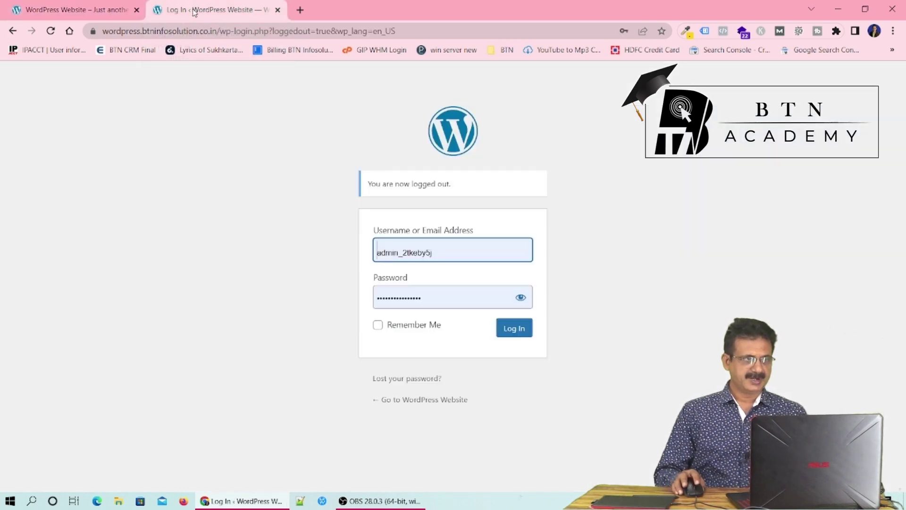
left_click(72, 13)
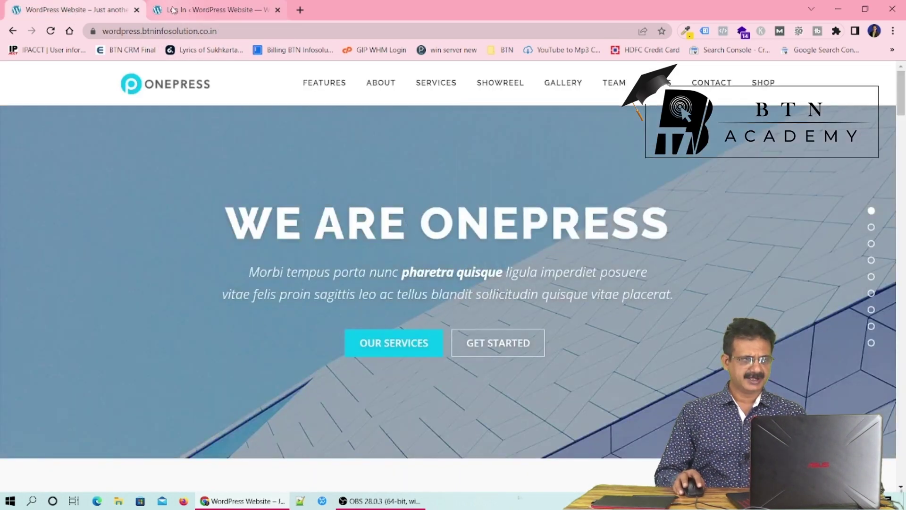
left_click(227, 12)
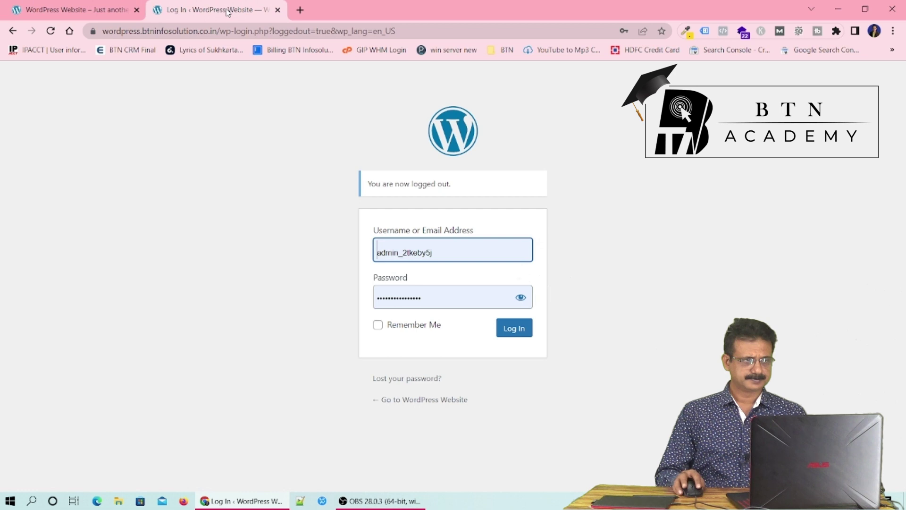
left_click(514, 331)
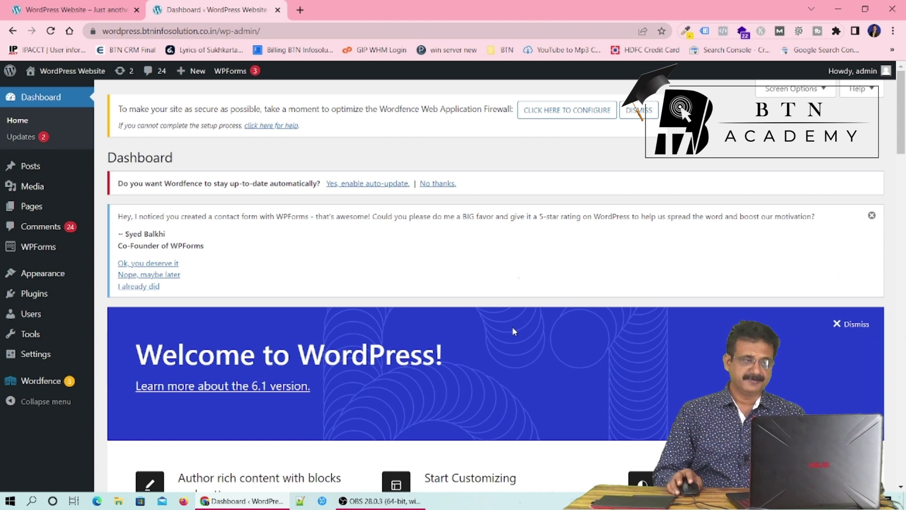
mouse_move(39, 297)
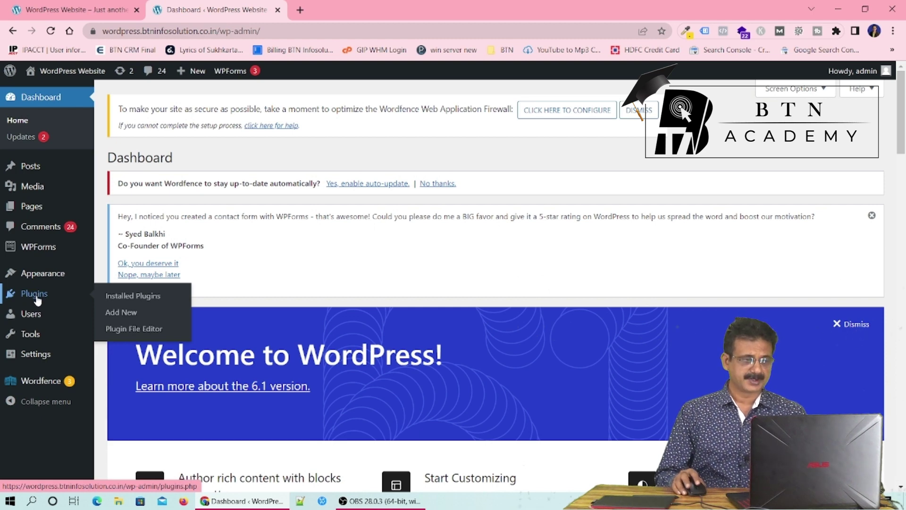
Search the Add Plugins directory for 'contact form 7'
left_click(123, 319)
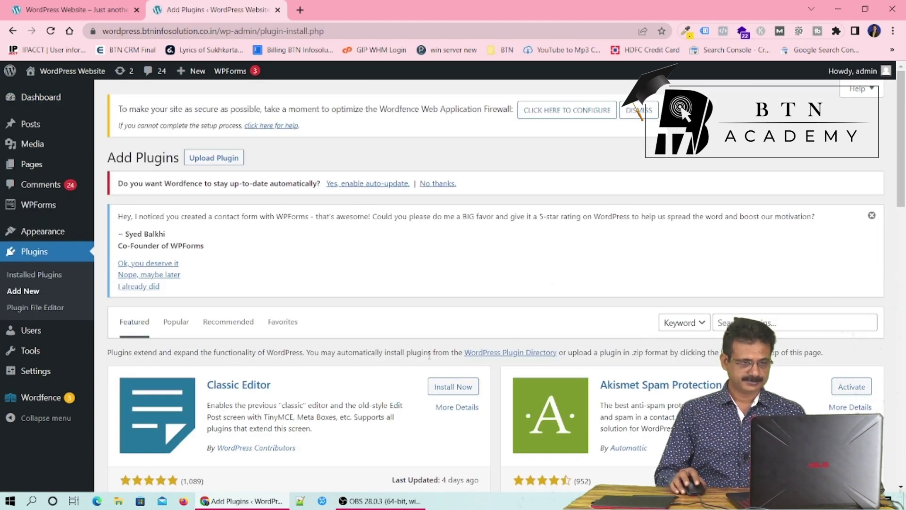
left_click(765, 319)
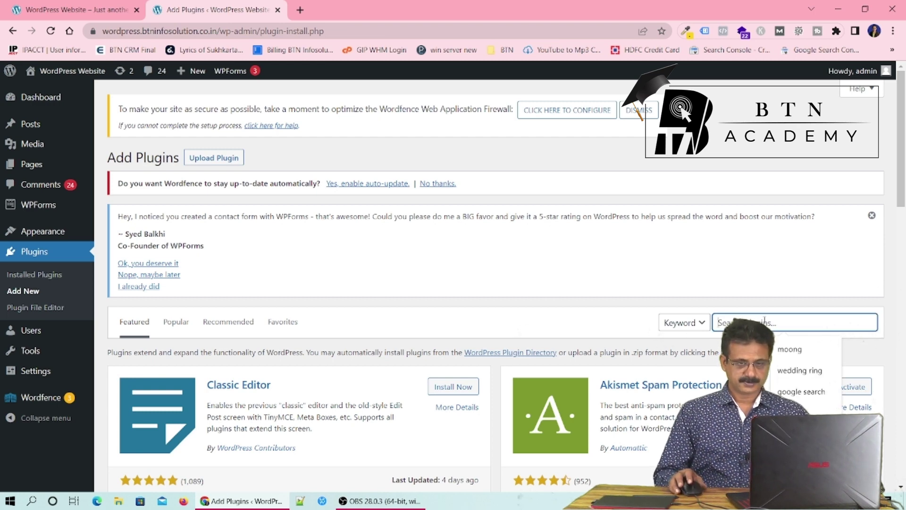
type("c")
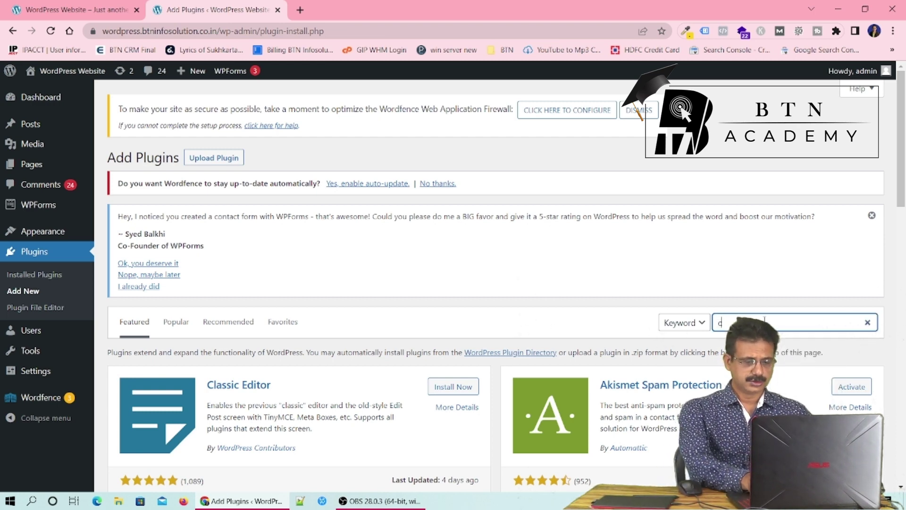
type("ontact form 7")
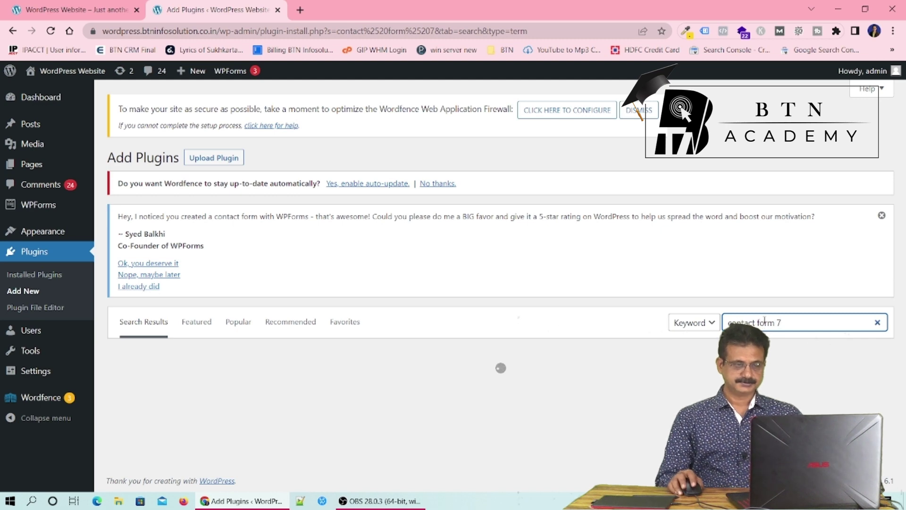
scroll(765, 320, "down", 3)
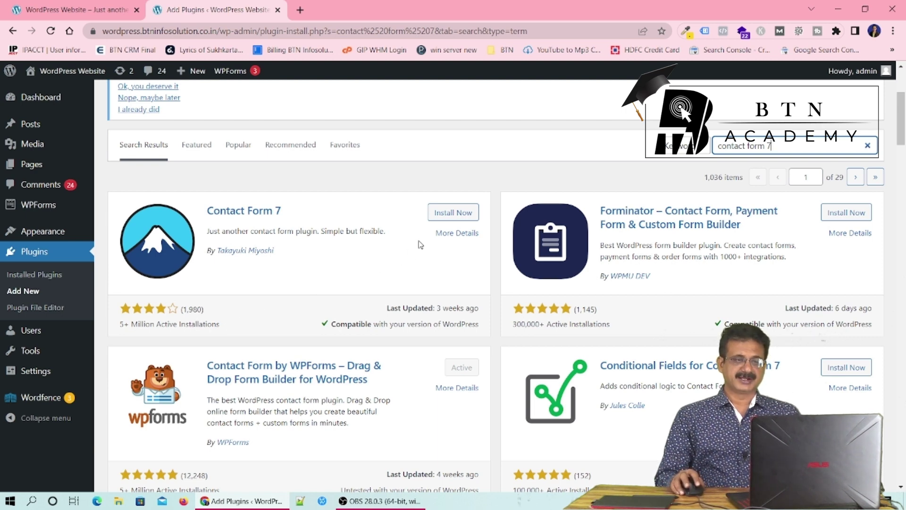
Install the Contact Form 7 plugin
left_click(450, 218)
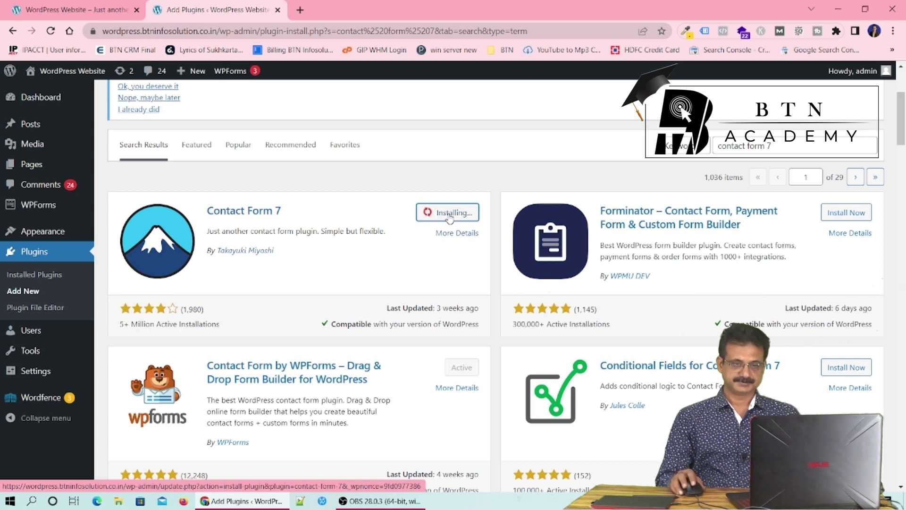
scroll(466, 311, "down", 4)
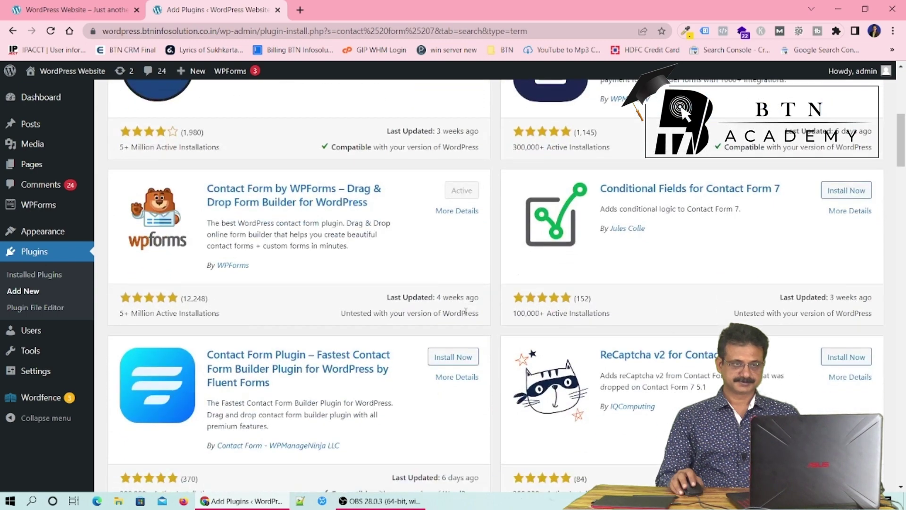
scroll(466, 312, "down", 3)
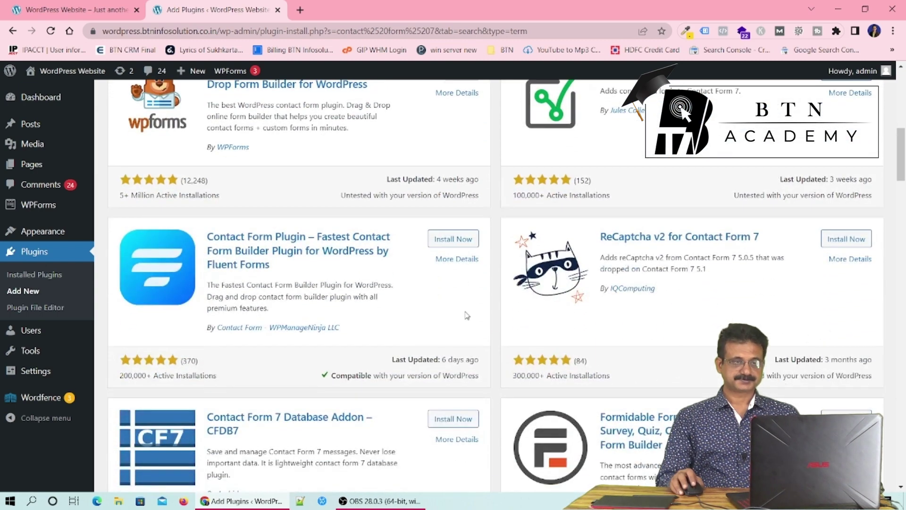
scroll(466, 316, "up", 5)
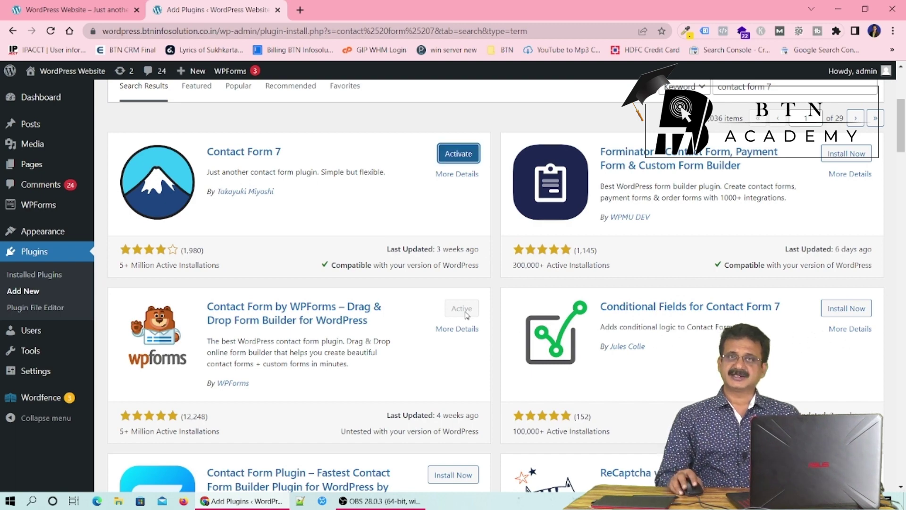
scroll(467, 315, "down", 8)
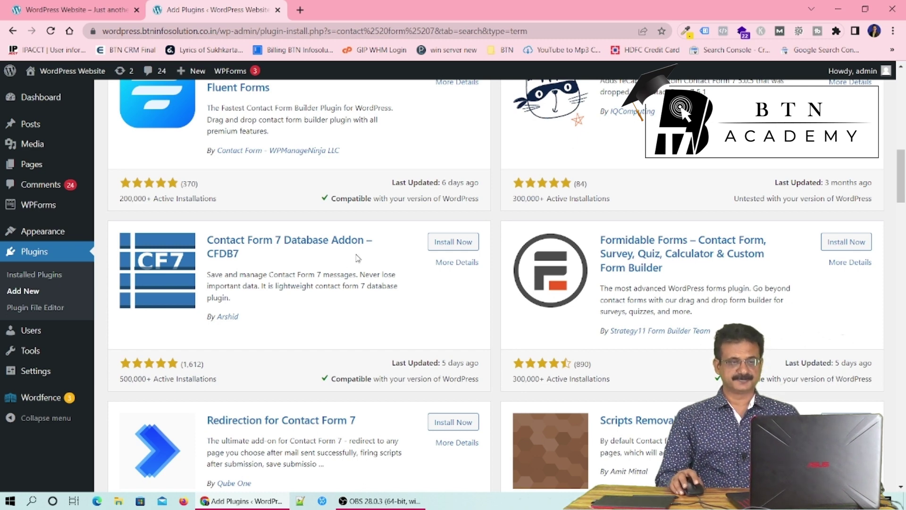
Install the Contact Form 7 Database Addon – CFDB7 plugin
left_click(446, 244)
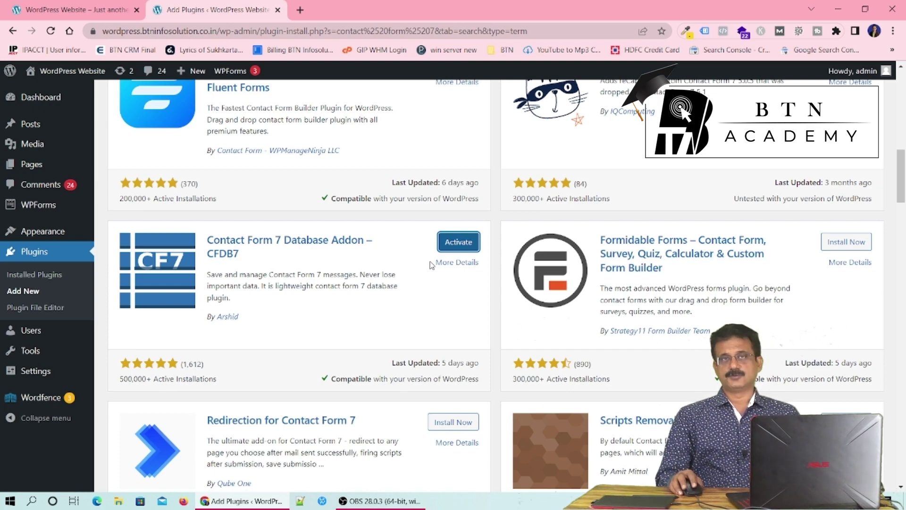
scroll(430, 264, "down", 3)
scroll(430, 265, "up", 1)
scroll(430, 264, "down", 1)
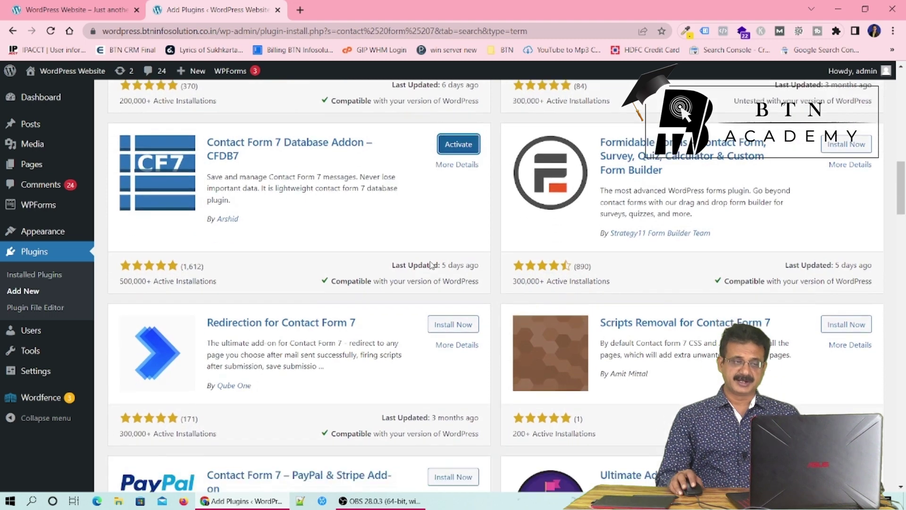
scroll(431, 264, "down", 2)
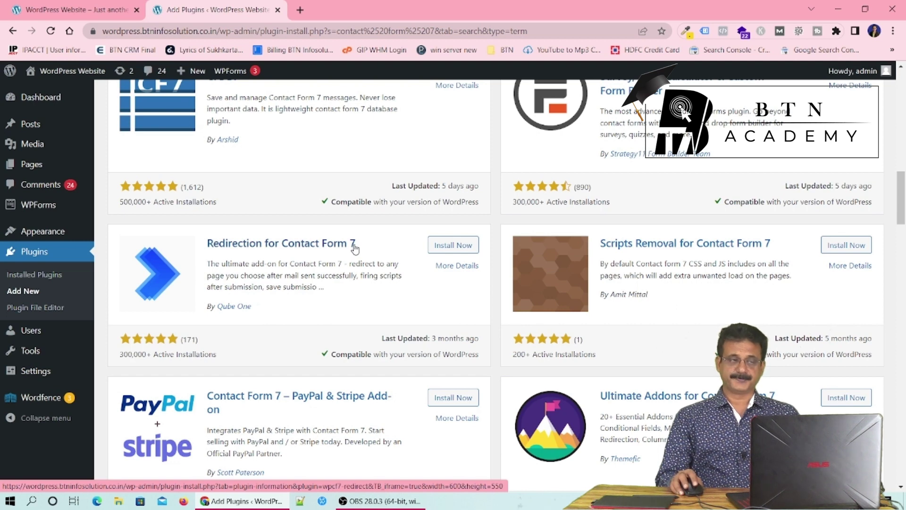
Install the Redirection for Contact Form 7 plugin
left_click(456, 250)
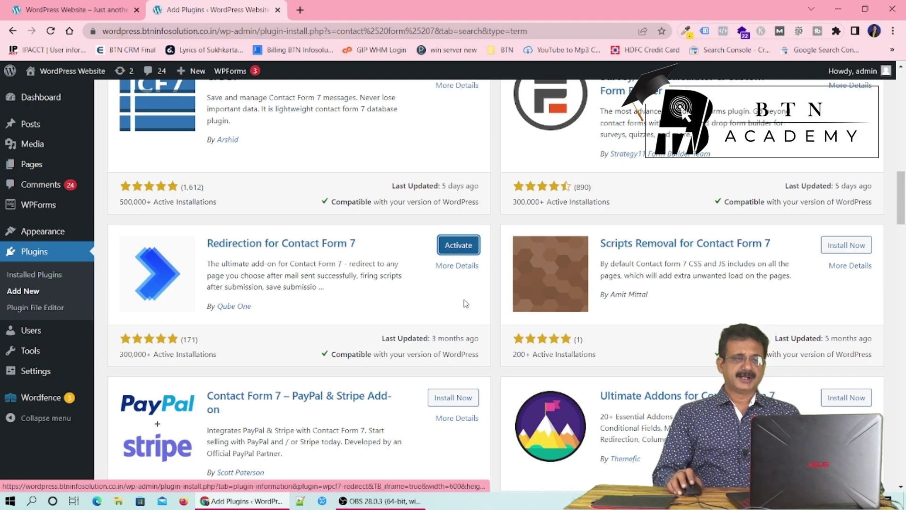
scroll(461, 295, "up", 6)
scroll(465, 300, "up", 8)
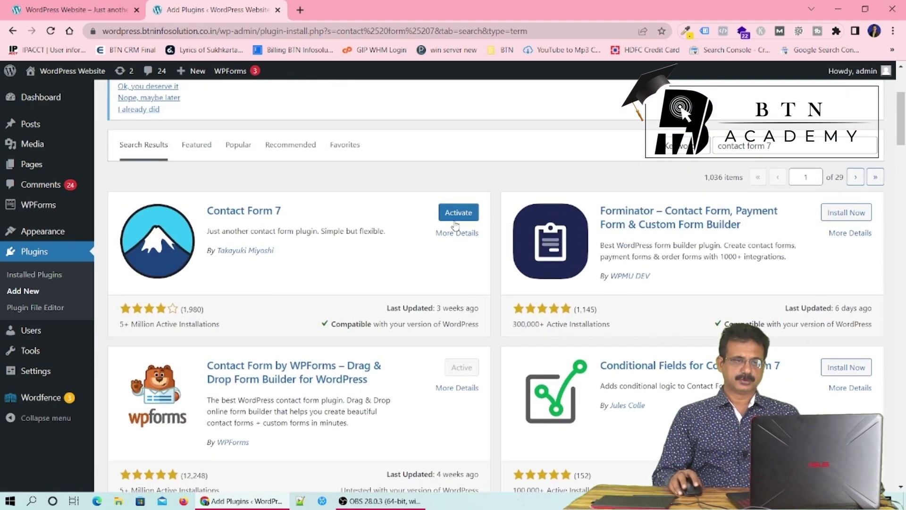
Activate Contact Form 7, then Redirection for Contact Form 7 from the Plugins list
left_click(457, 217)
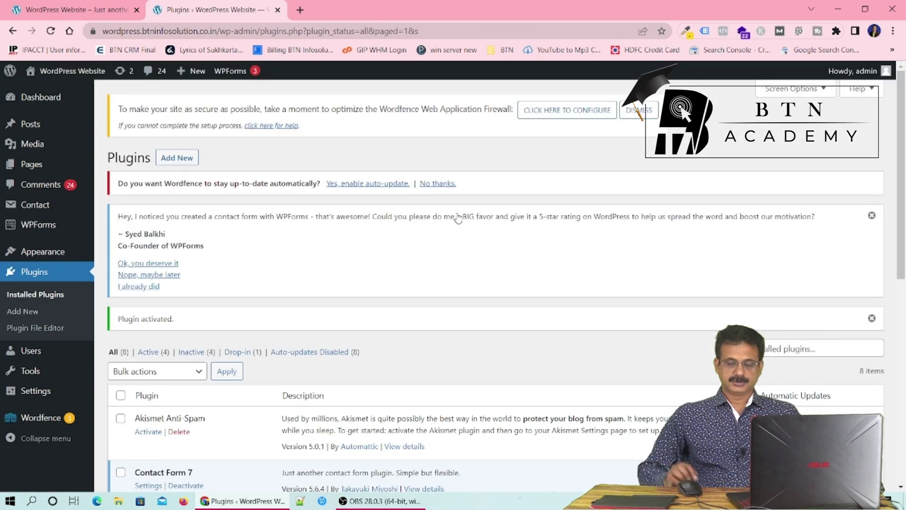
scroll(458, 217, "down", 6)
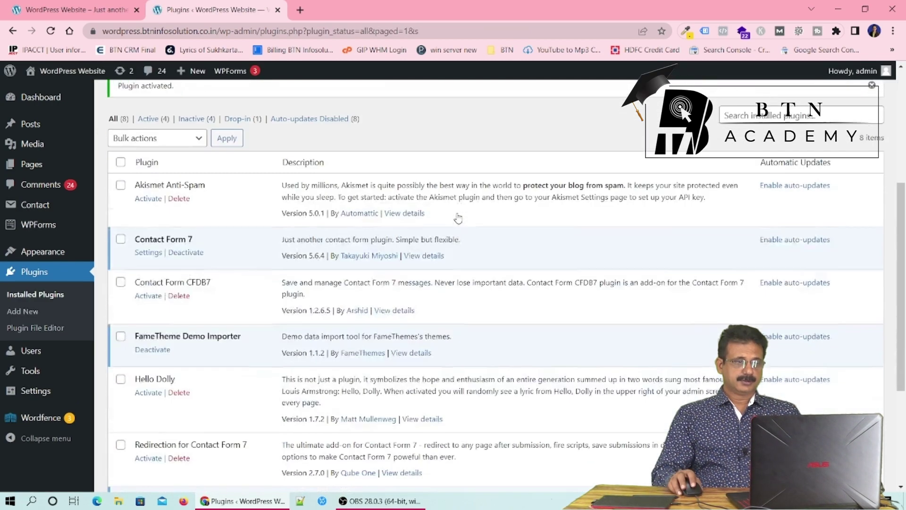
scroll(256, 191, "down", 1)
scroll(255, 192, "down", 2)
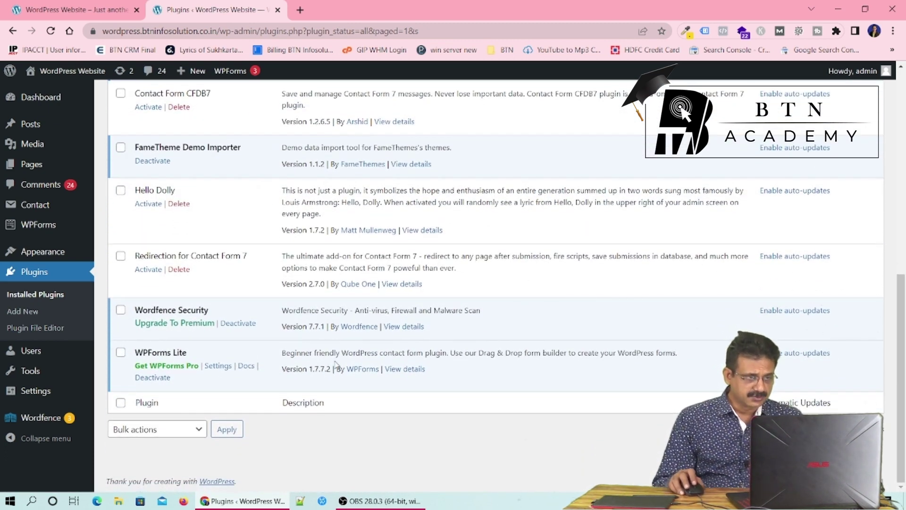
left_click(146, 273)
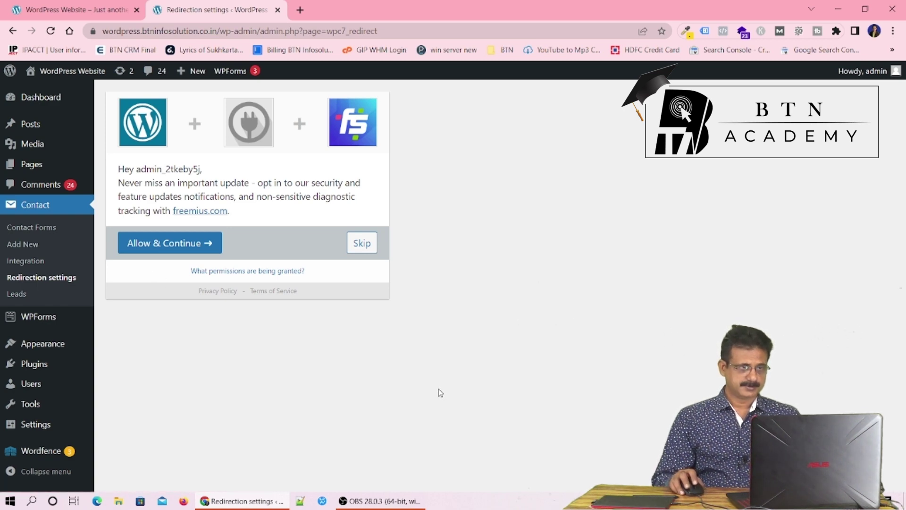
Decline the Redirection plugin's update notifications opt-in
left_click(368, 245)
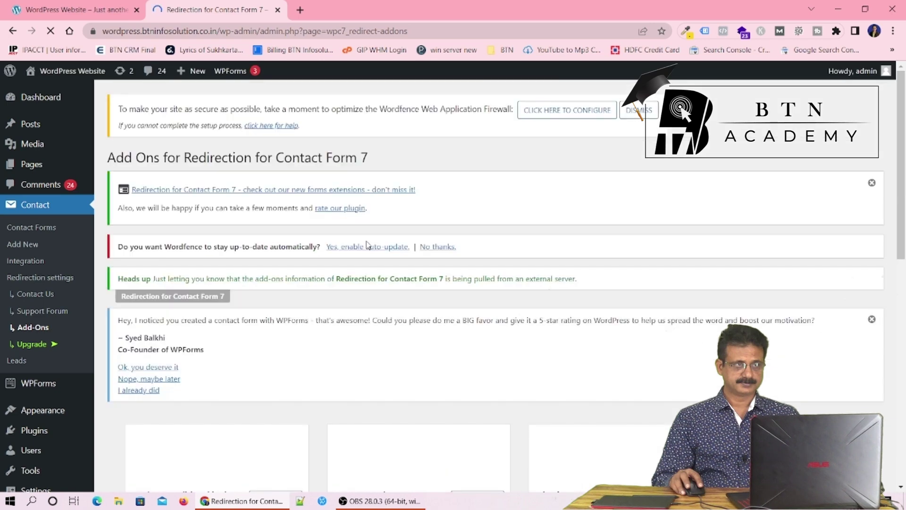
scroll(428, 308, "down", 5)
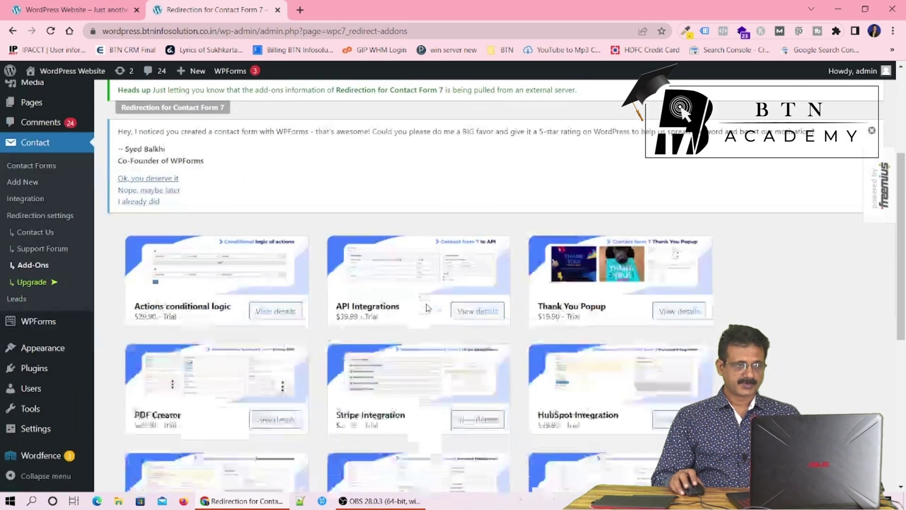
scroll(427, 308, "up", 4)
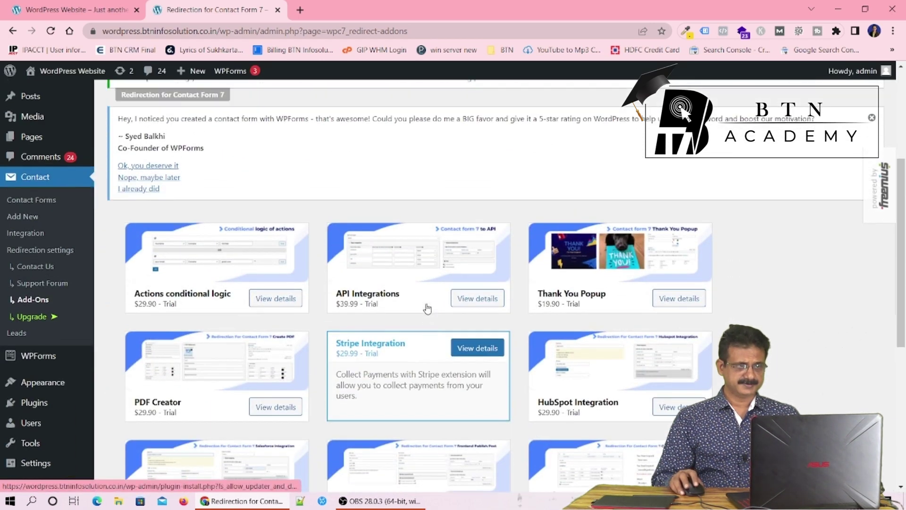
scroll(428, 308, "up", 1)
scroll(428, 308, "down", 1)
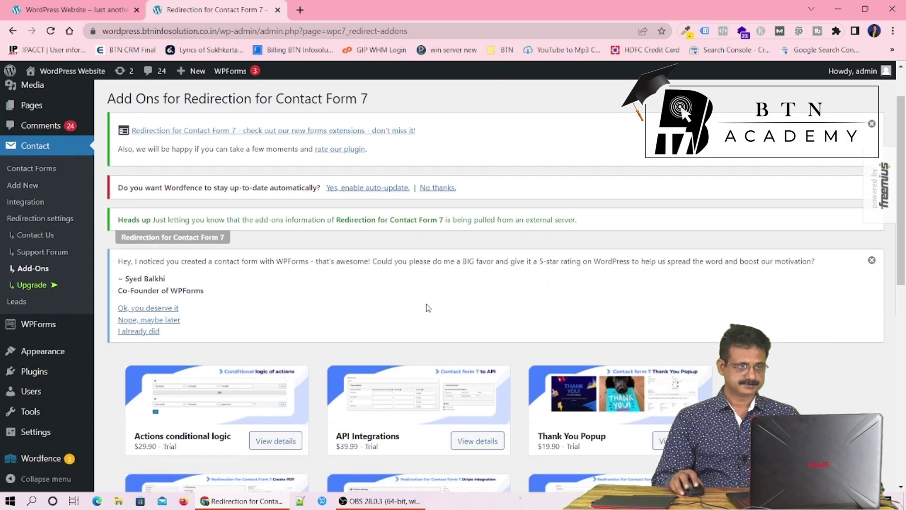
Go to the Installed Plugins list and scroll to the plugin entries
mouse_move(64, 379)
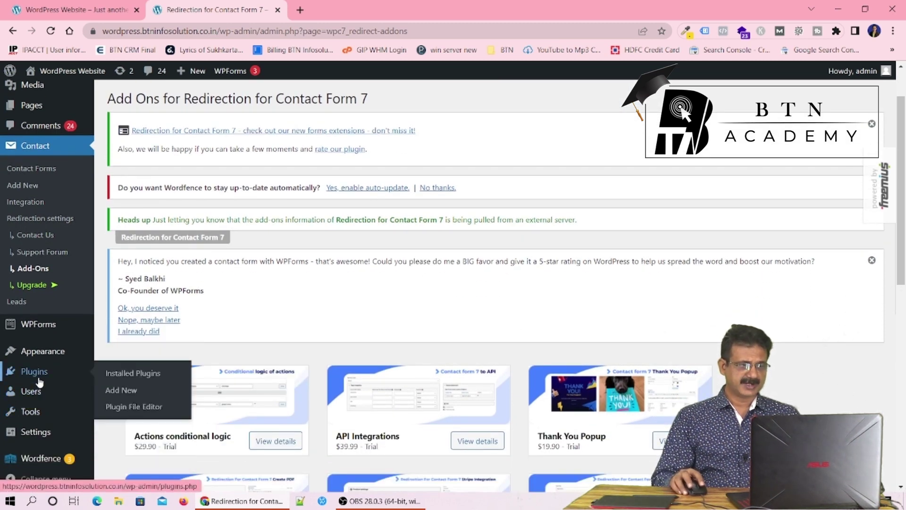
left_click(125, 377)
scroll(557, 345, "down", 5)
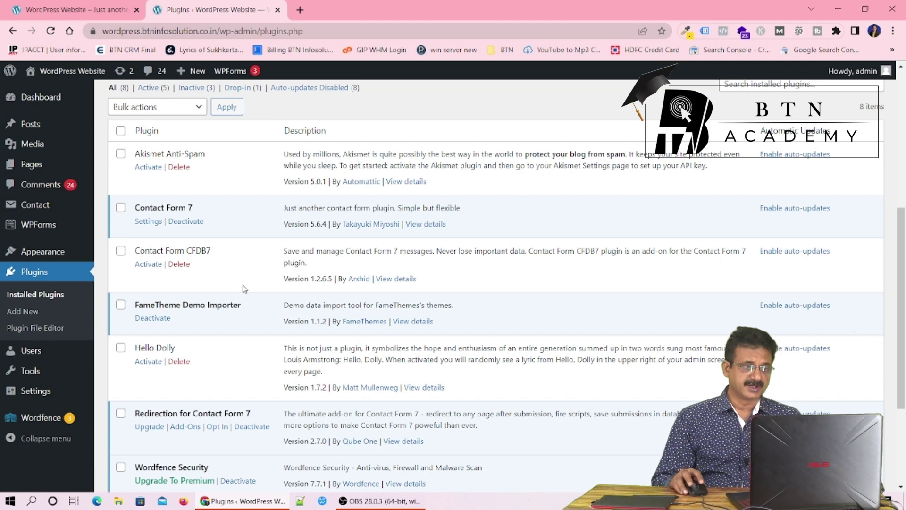
Activate the Contact Form CFDB7 plugin from the Plugins list
left_click(147, 265)
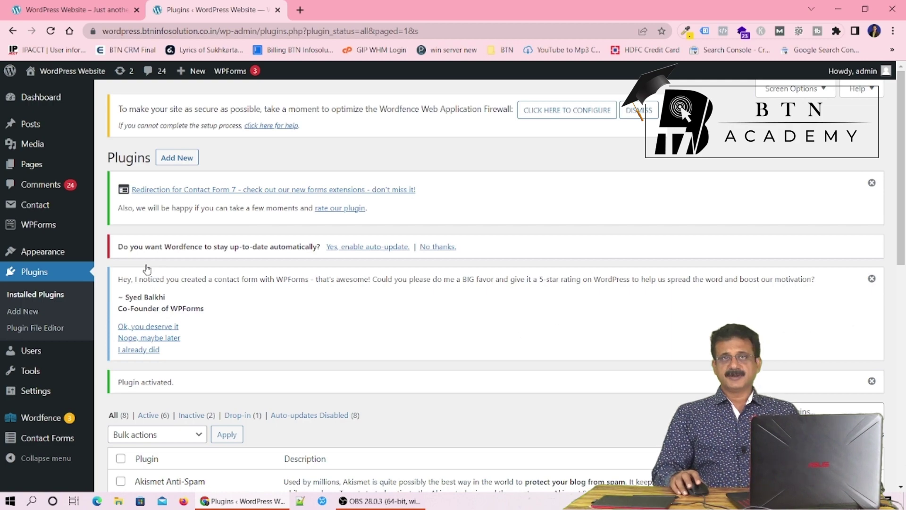
scroll(336, 344, "down", 6)
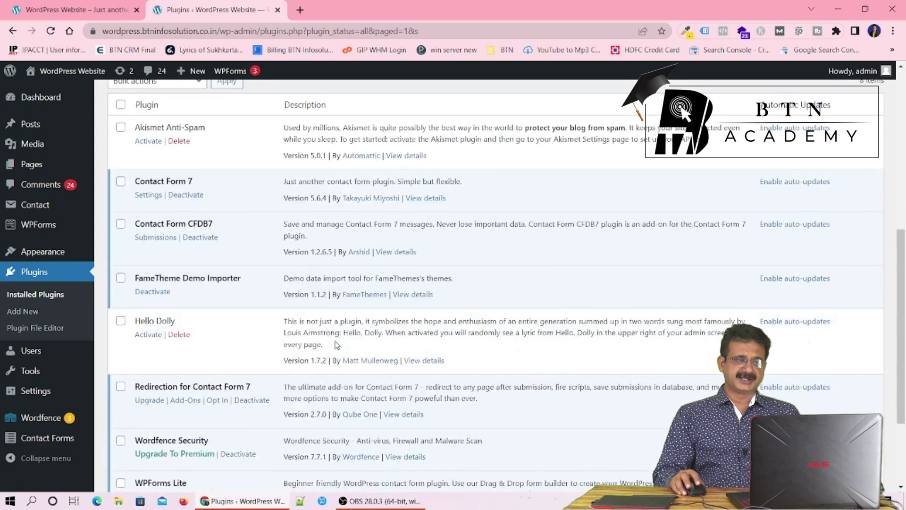
scroll(337, 345, "down", 3)
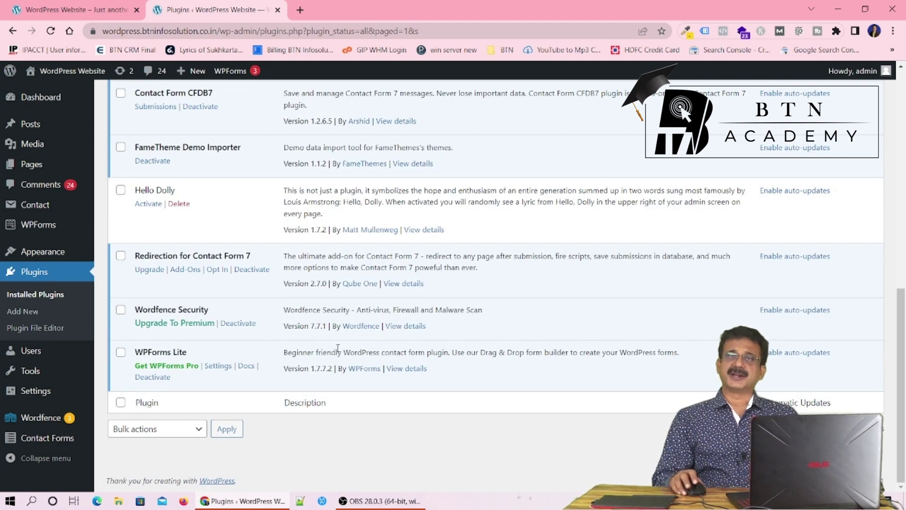
scroll(339, 347, "up", 10)
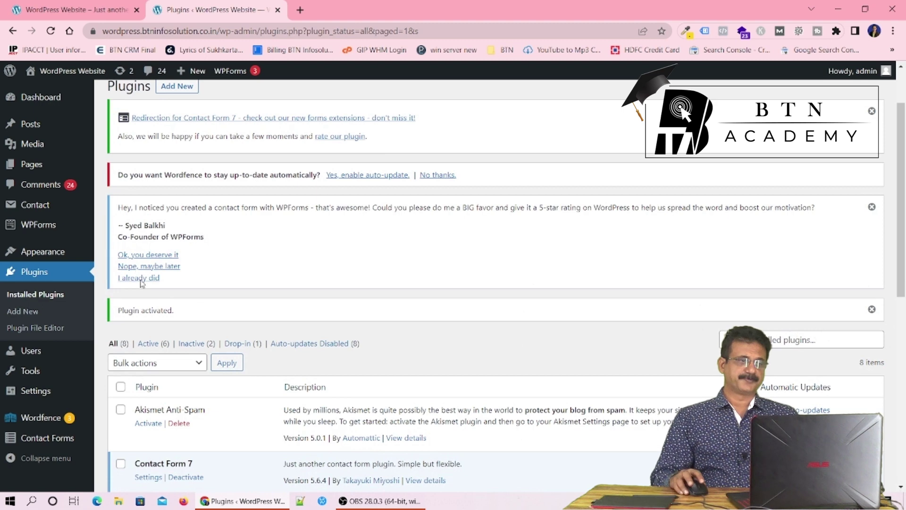
mouse_move(31, 212)
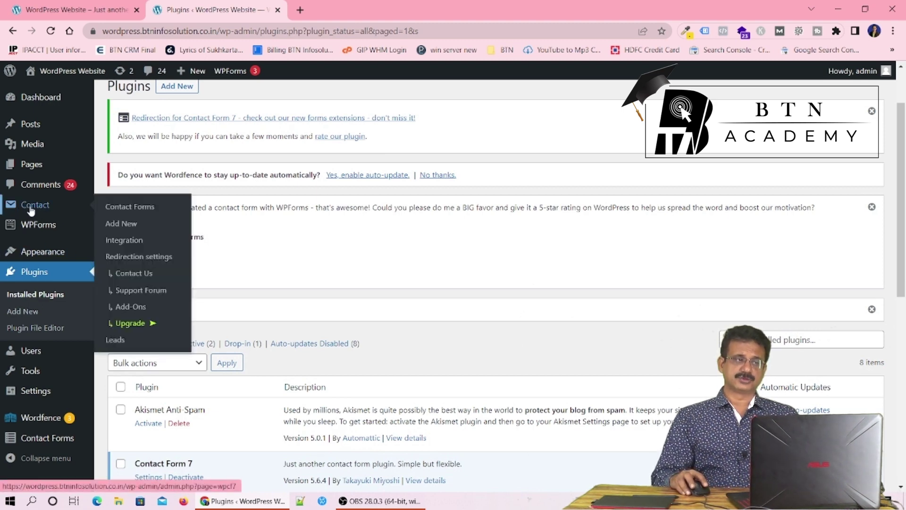
Open Contact form 1's edit page in a new tab from Contact > Contact Forms
left_click(127, 213)
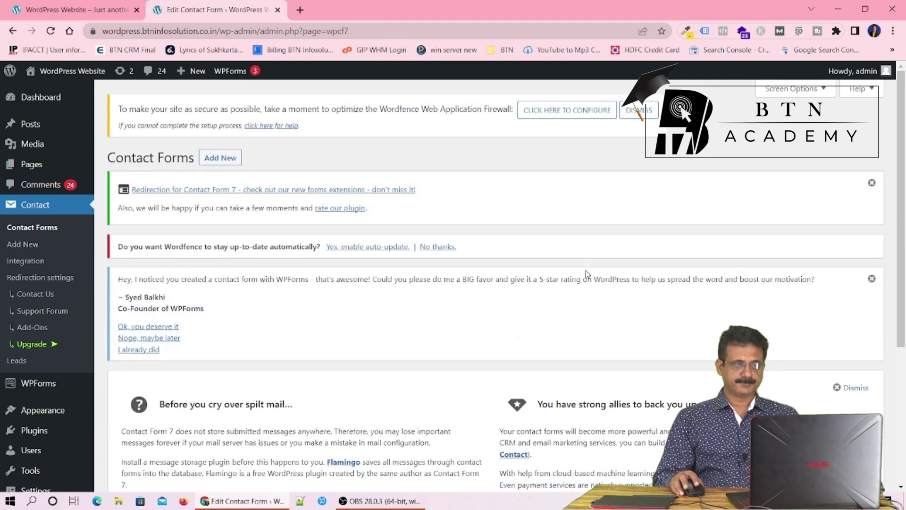
scroll(587, 274, "down", 5)
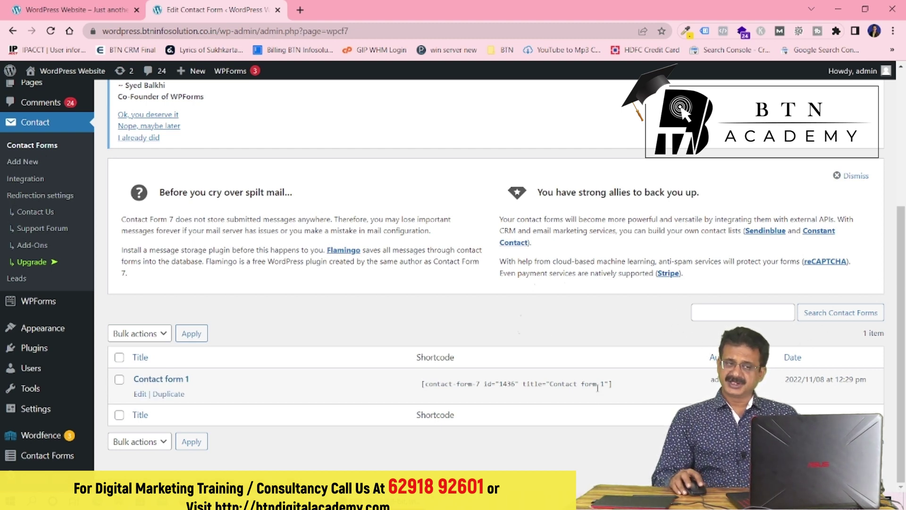
left_click(139, 395, "ctrl")
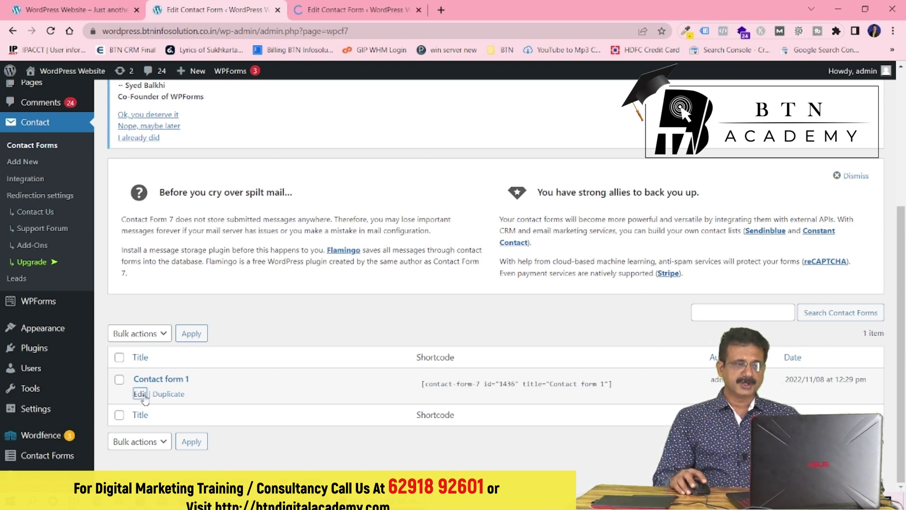
left_click(348, 15)
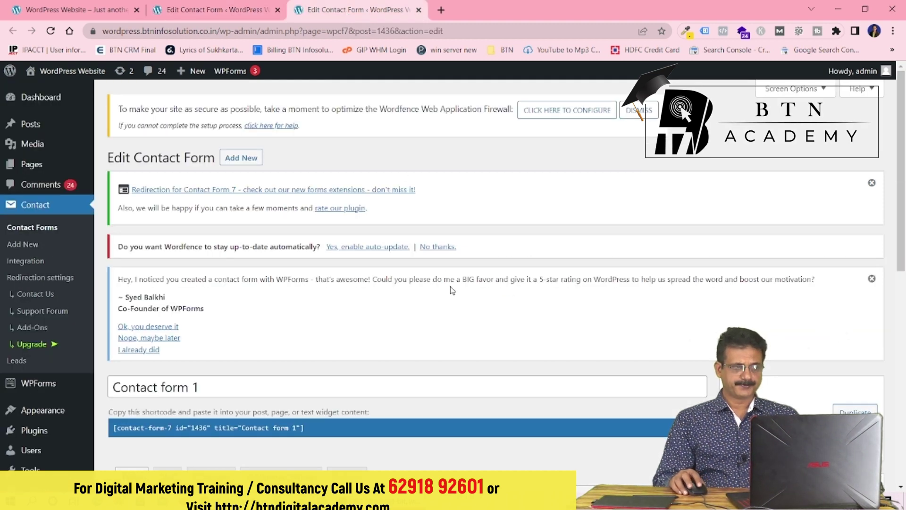
Copy the Your email label block onto a new line below the name field
scroll(451, 289, "down", 7)
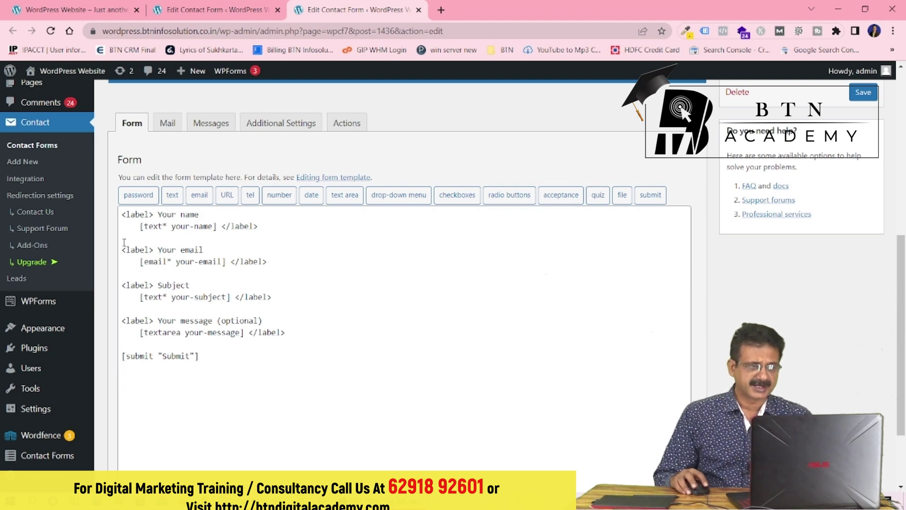
left_click_drag(121, 249, 267, 263)
key("ctrl+c")
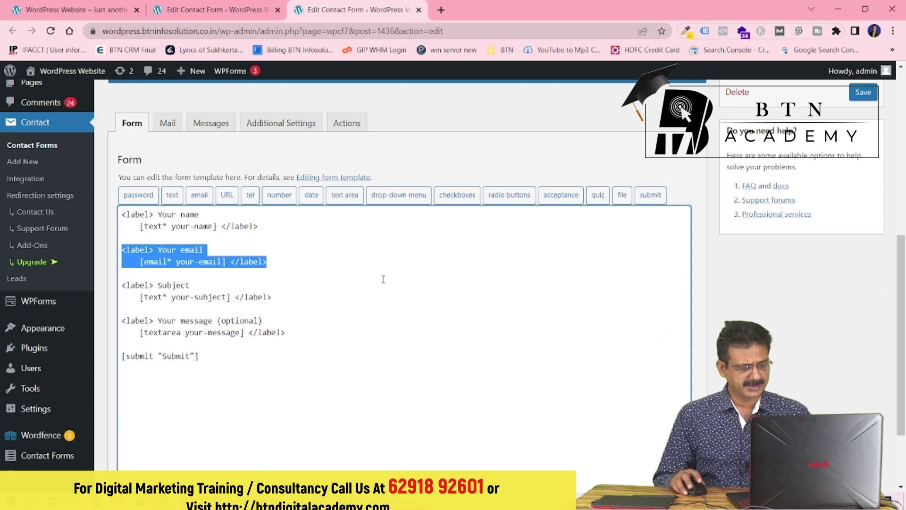
left_click(316, 230)
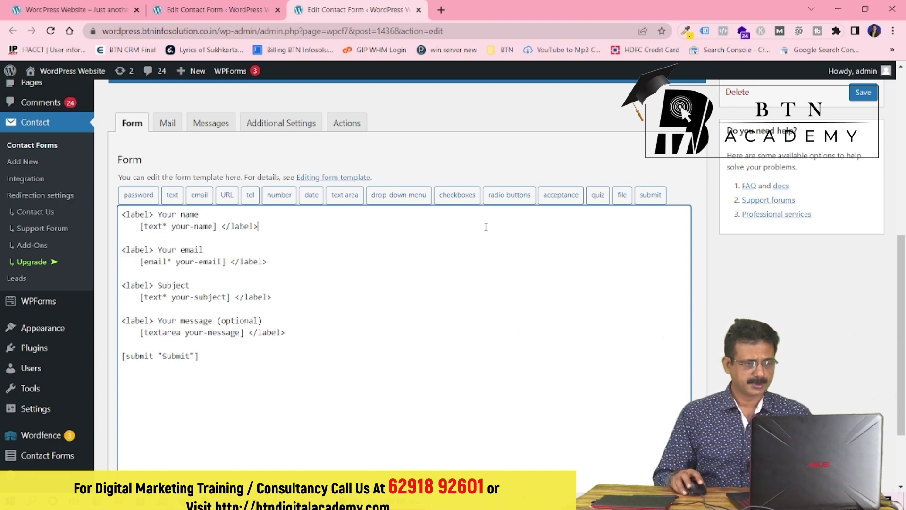
key("Return")
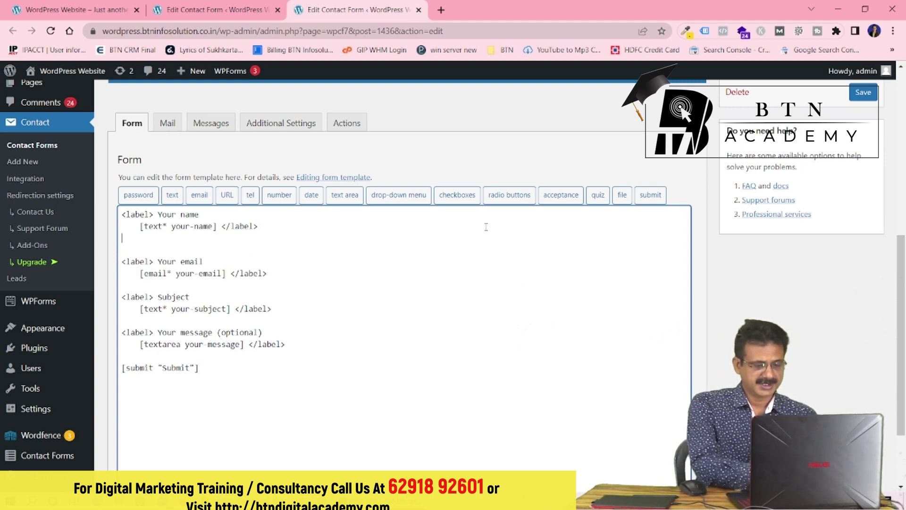
key("ctrl+v")
Rename the copied label to 'Your Phone no' and remove its email field tag
left_click(180, 239)
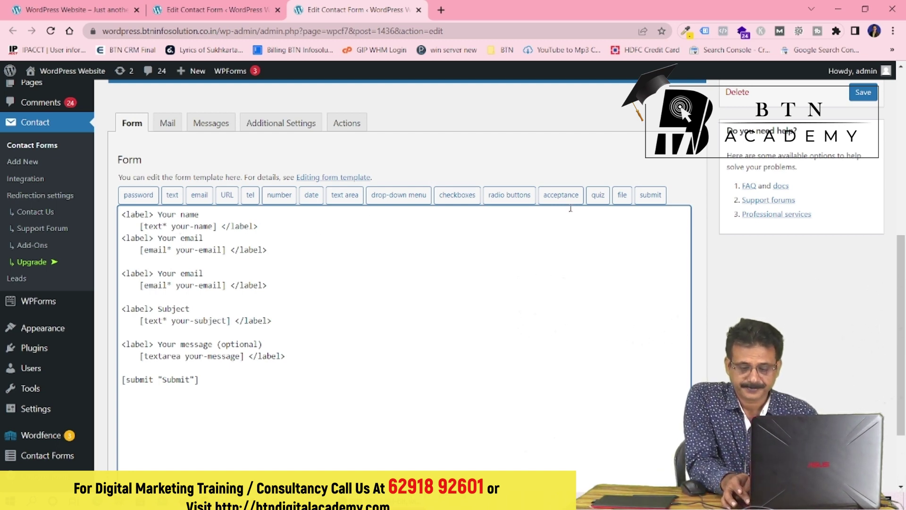
key("Delete")
key("Delete")
key("Delete")
key("Delete")
key("Delete")
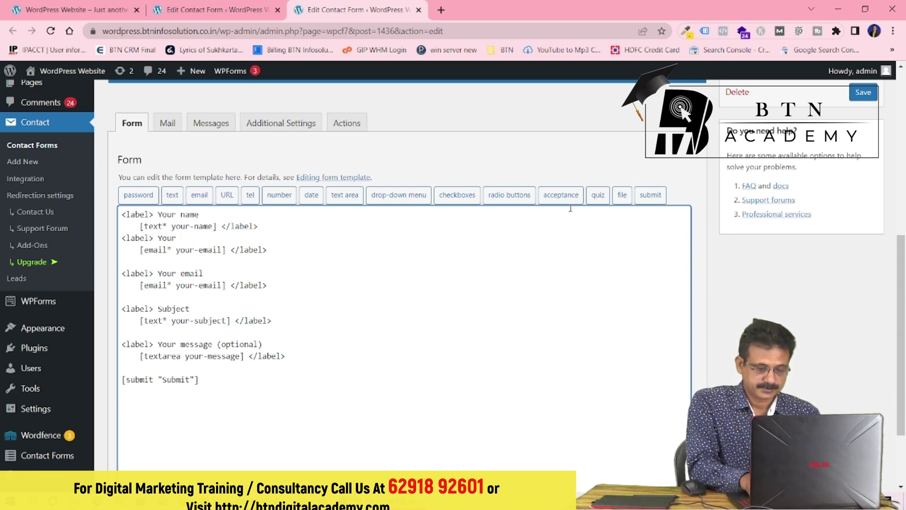
type("Phone")
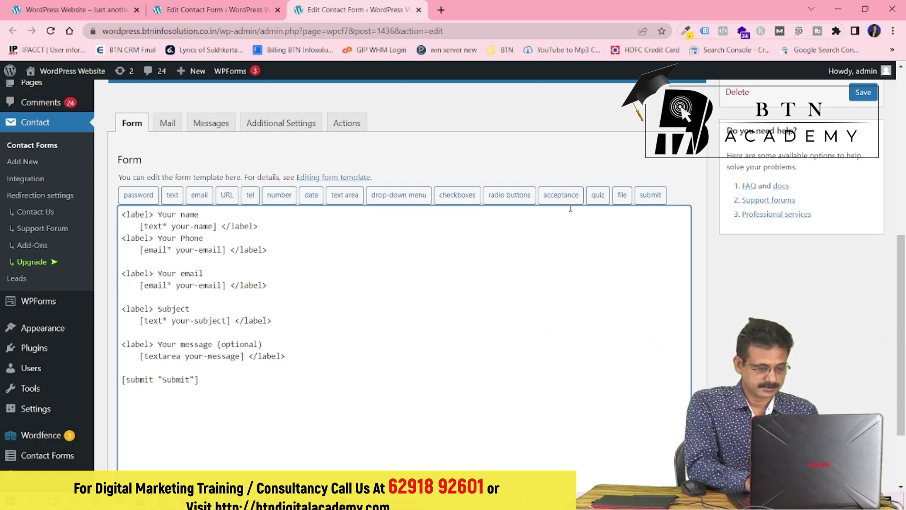
type(" no")
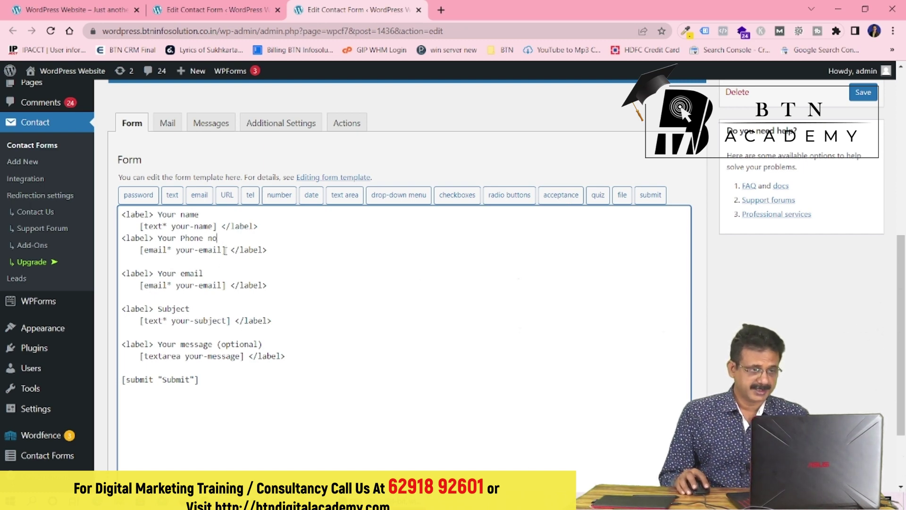
left_click_drag(226, 250, 140, 249)
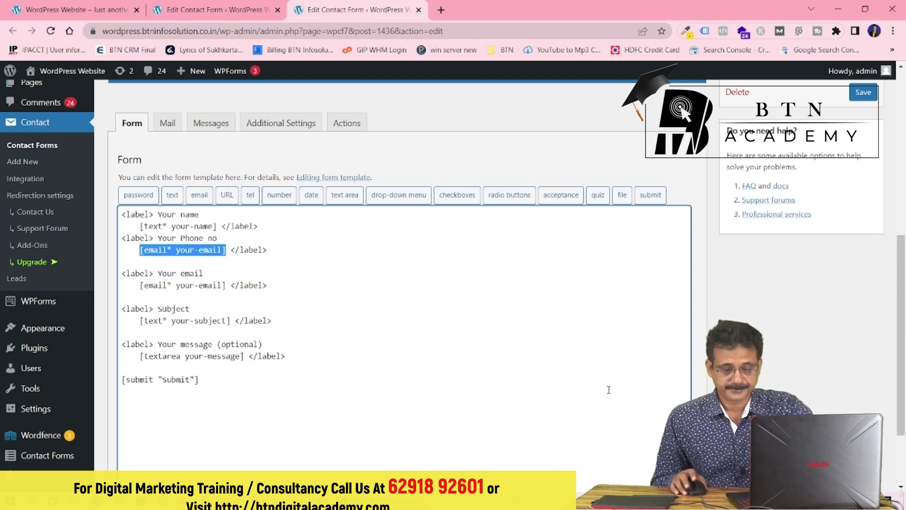
key("Delete")
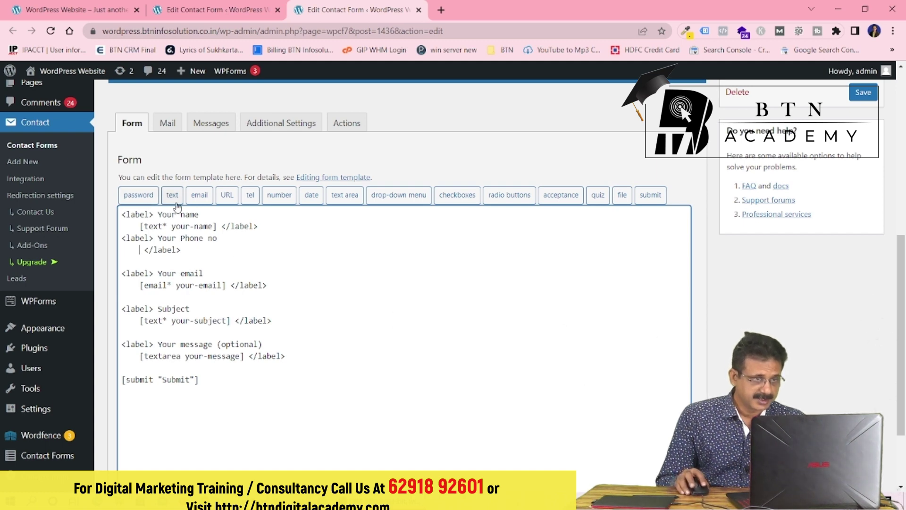
Insert a required telephone tag [tel* tel-222] into the Your Phone no label
left_click(251, 196)
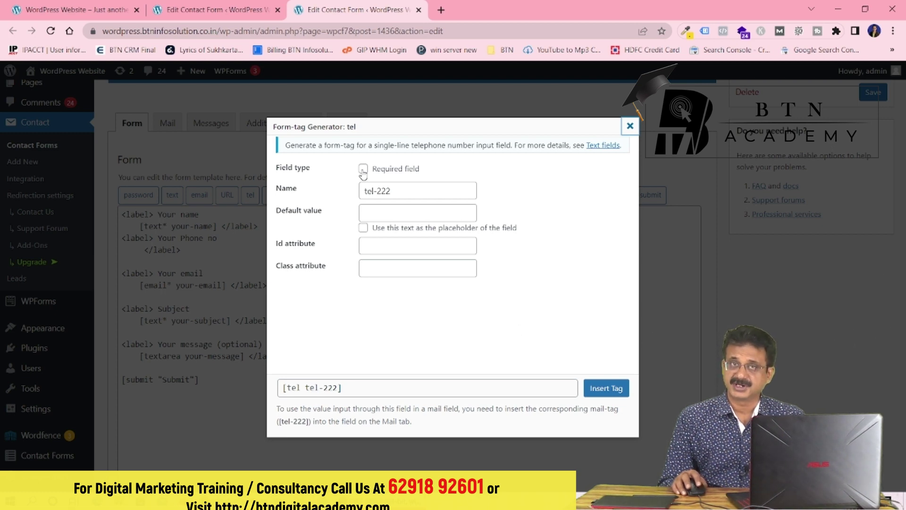
left_click(363, 169)
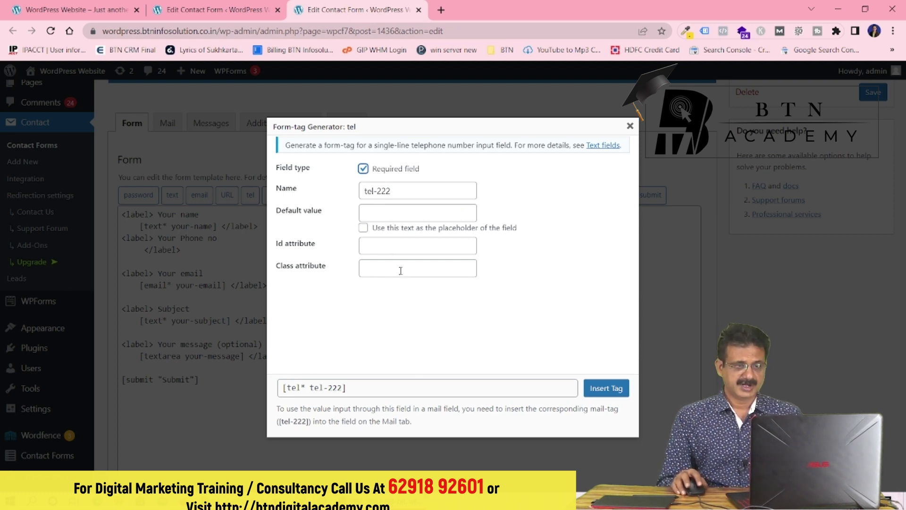
left_click(604, 389)
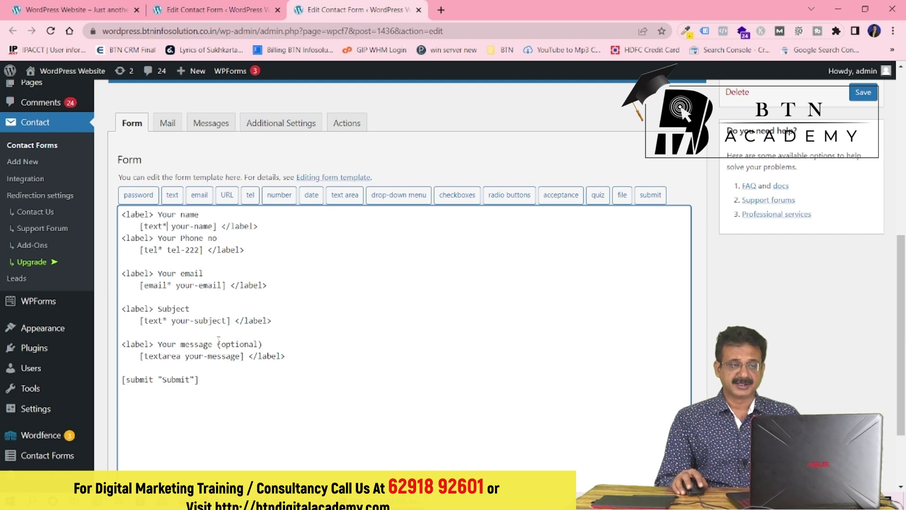
left_click_drag(218, 344, 262, 345)
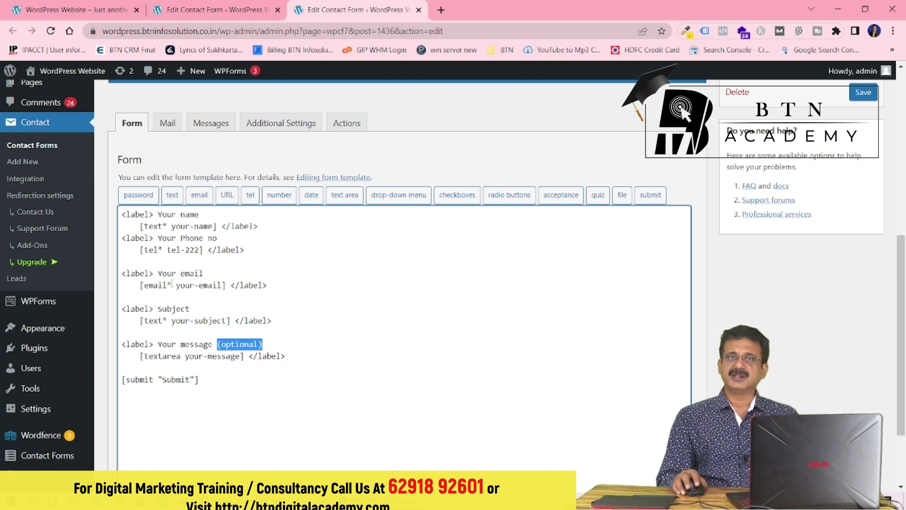
In the Mail settings, replace the To recipient with the business e-mail address
left_click(165, 124)
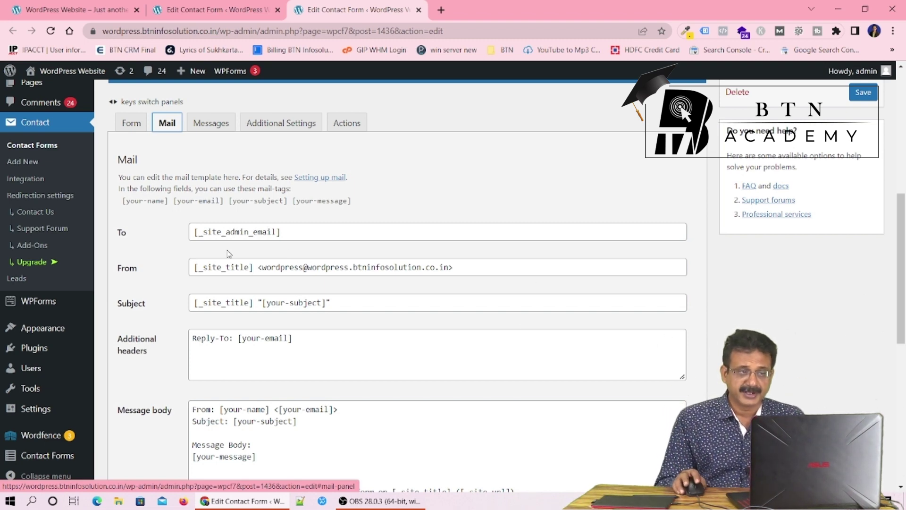
left_click(302, 231)
left_click_drag(302, 232, 192, 232)
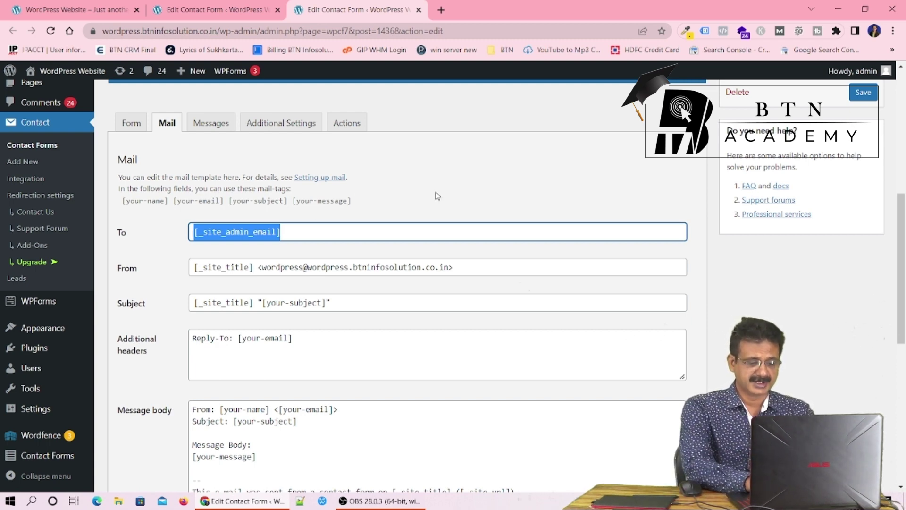
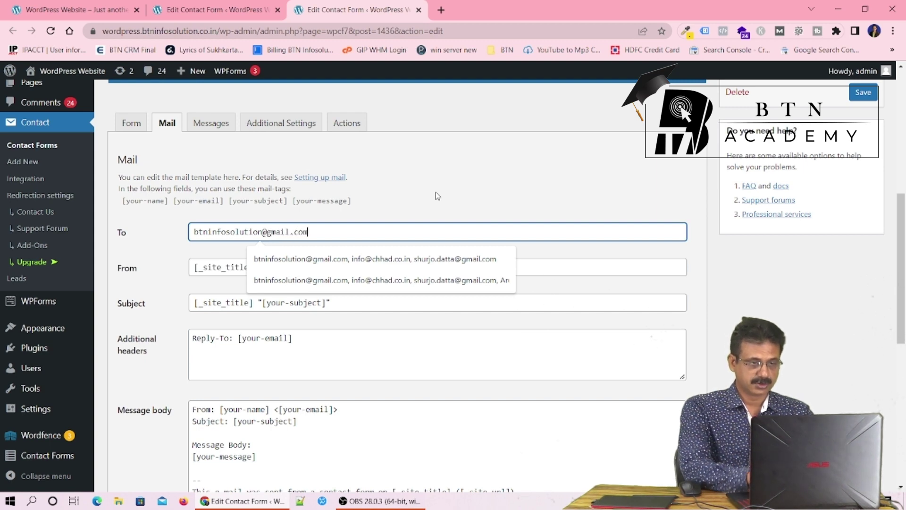
left_click(436, 194)
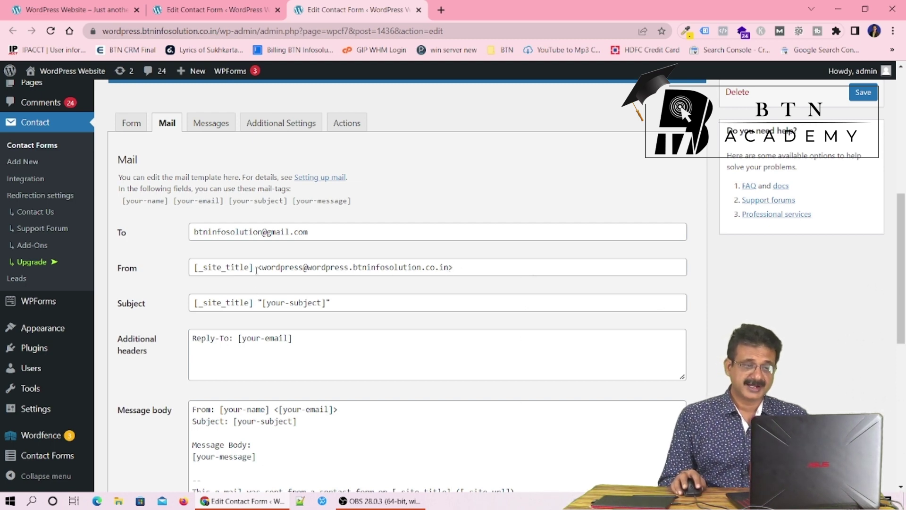
Delete the [_site_title] tag from the Mail From and Subject fields
left_click_drag(257, 270, 190, 280)
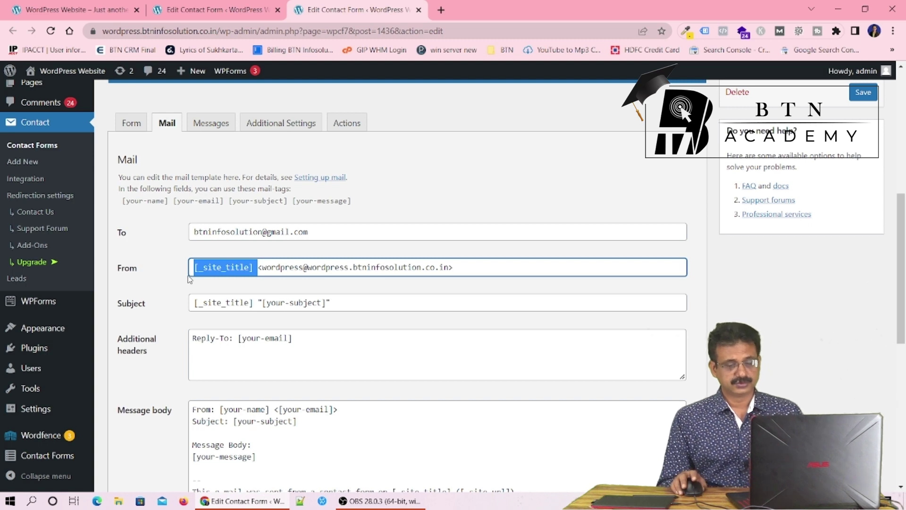
key("BackSpace")
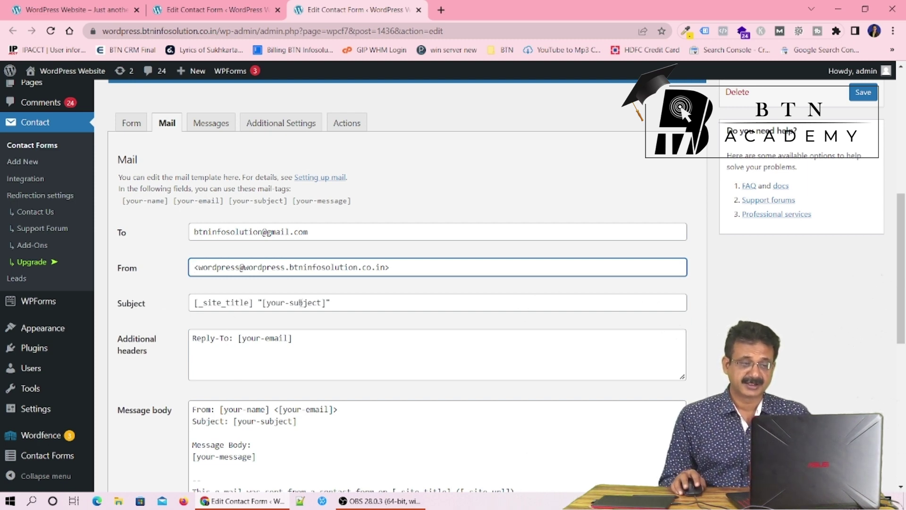
left_click_drag(321, 303, 181, 311)
left_click(255, 305)
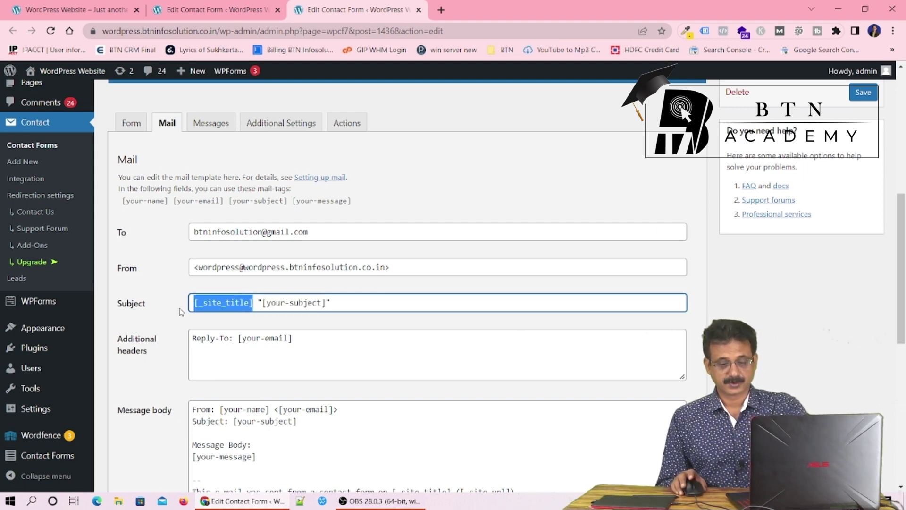
key("BackSpace")
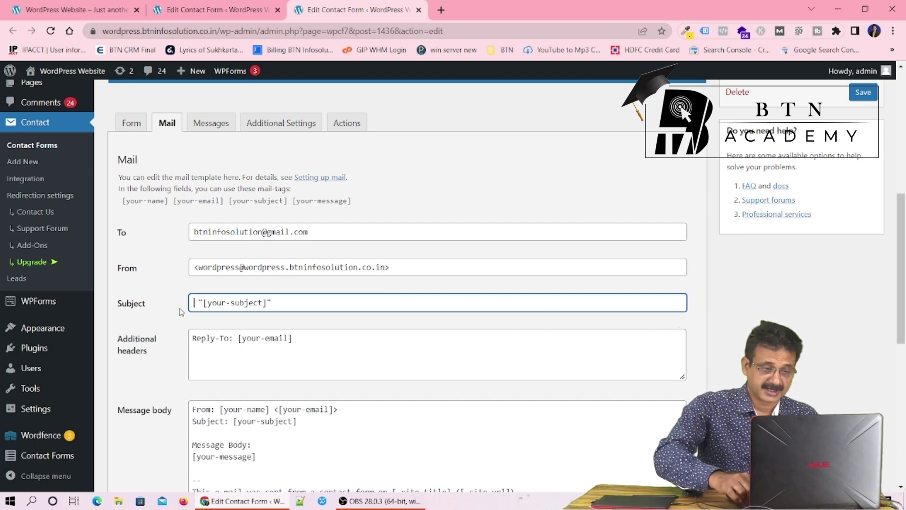
key("Delete")
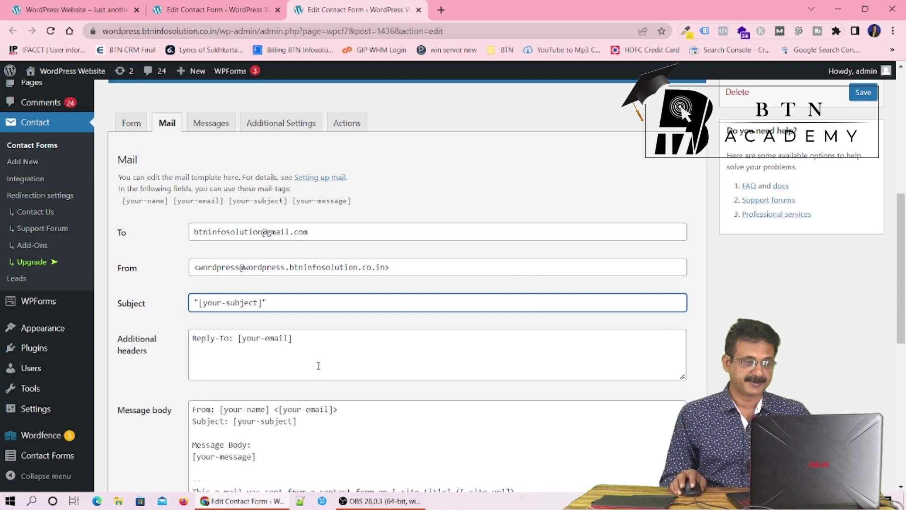
scroll(318, 366, "down", 4)
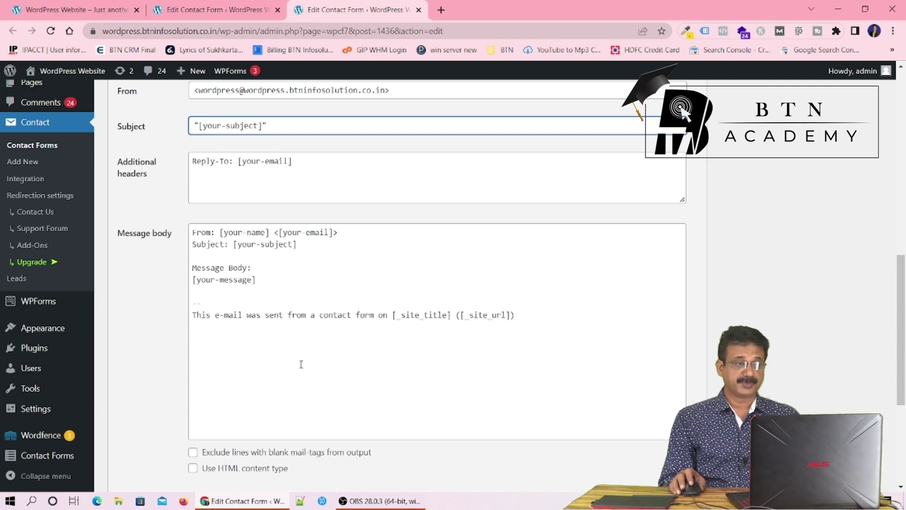
scroll(302, 363, "up", 2)
scroll(301, 363, "up", 1)
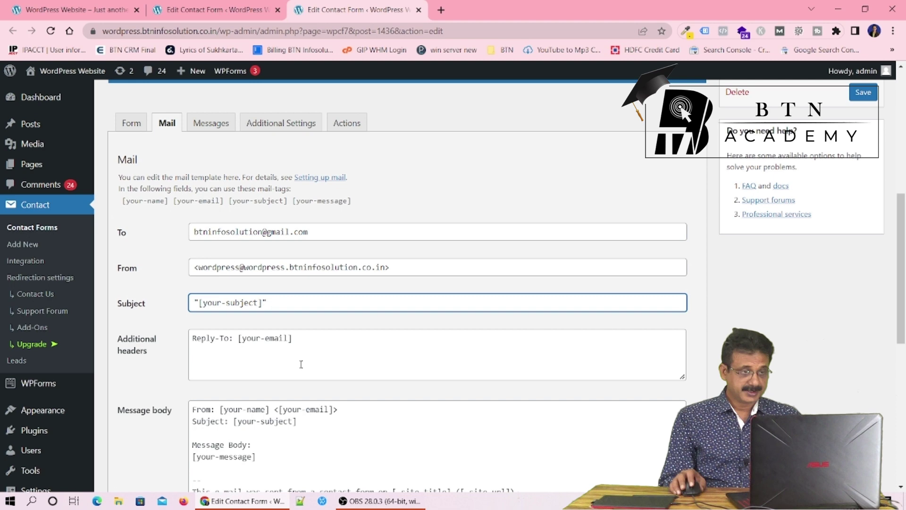
Save Contact form 1 with its new recipient, From and Subject settings
left_click(862, 94)
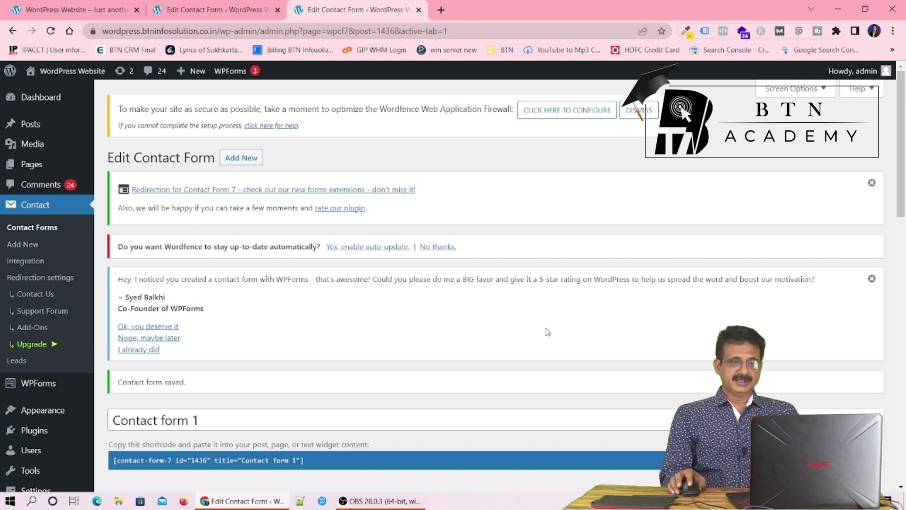
scroll(547, 332, "down", 7)
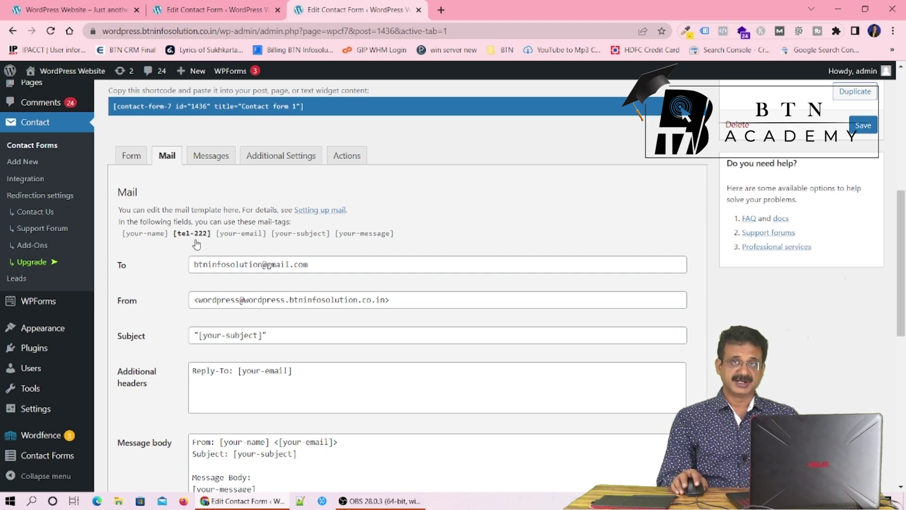
Add a 'Phone #: [tel-222]' line to the mail message body
scroll(337, 342, "down", 3)
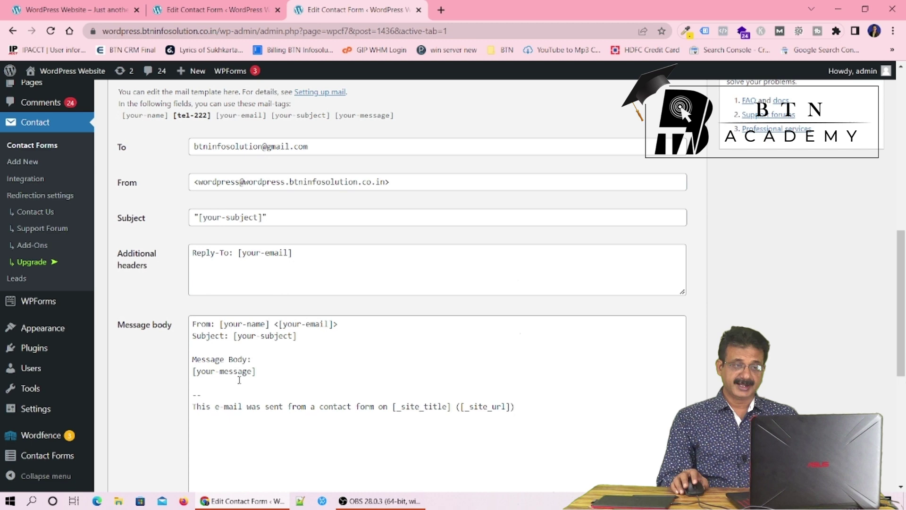
left_click(249, 349)
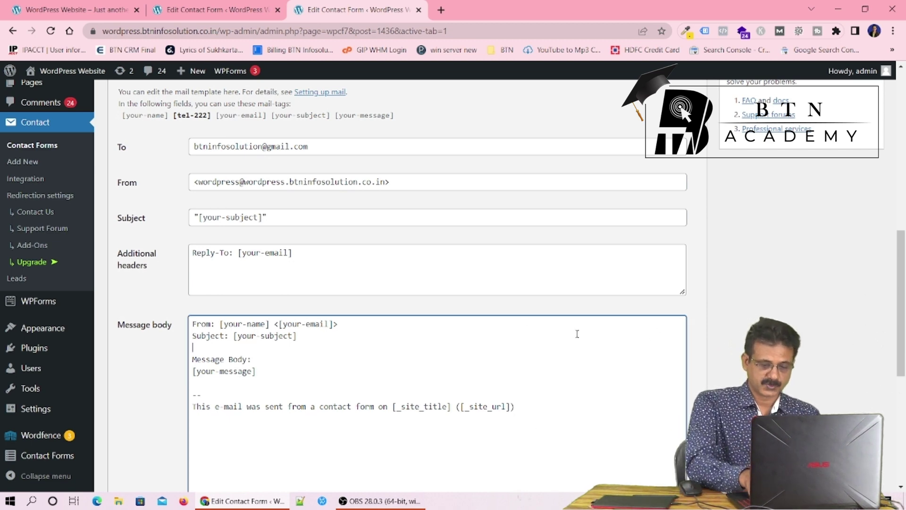
type("Phone")
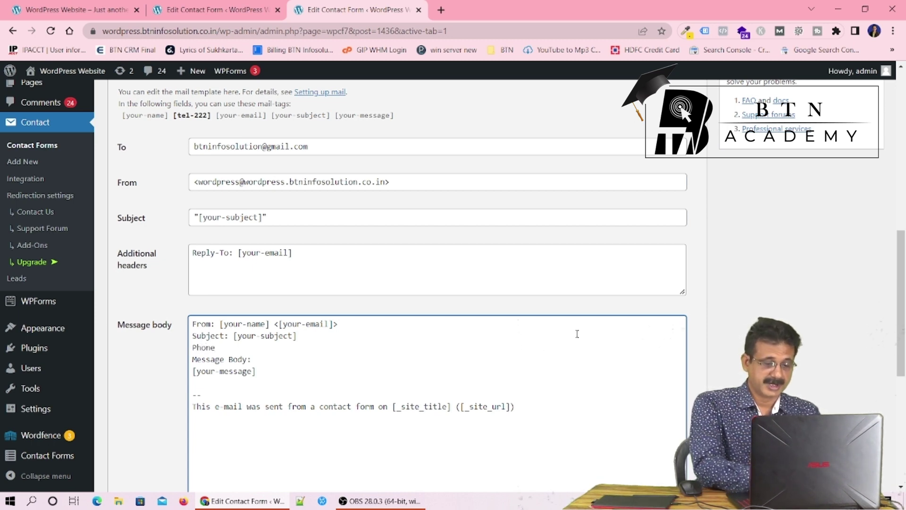
type("#")
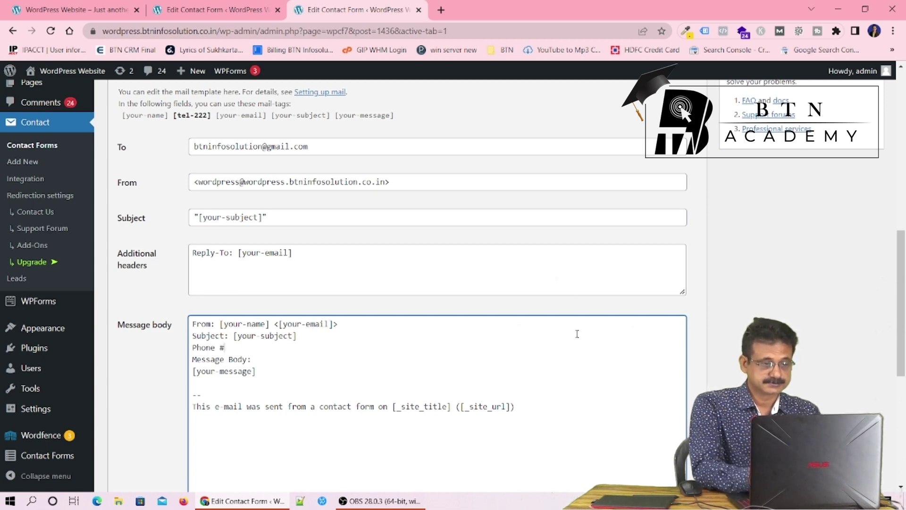
type(":")
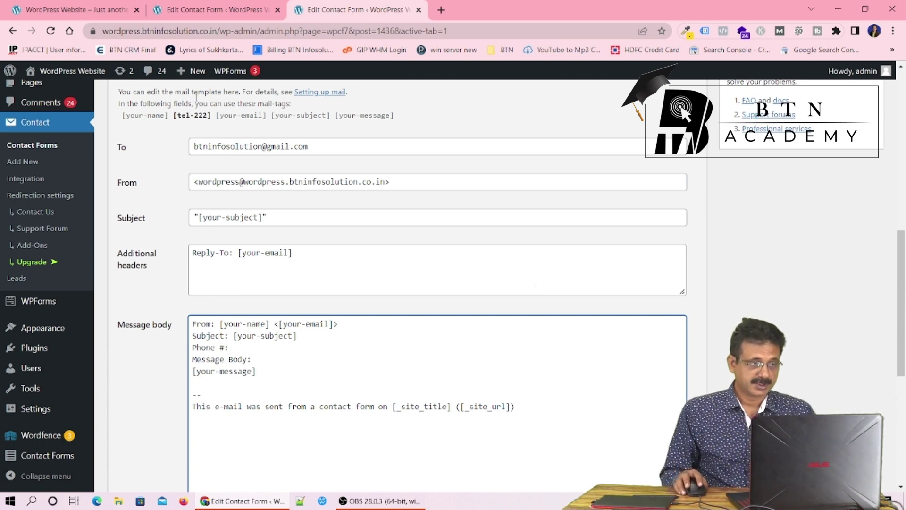
left_click_drag(213, 121, 173, 125)
key("ctrl+c")
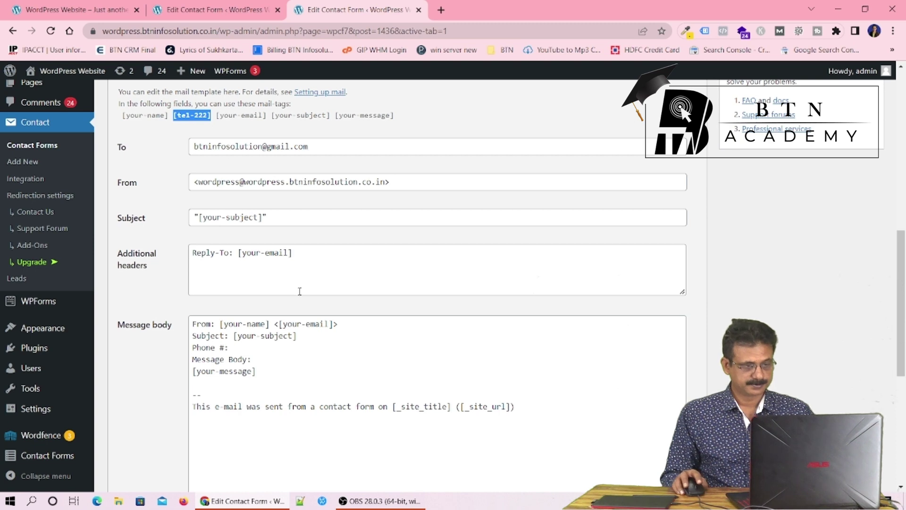
left_click(292, 351)
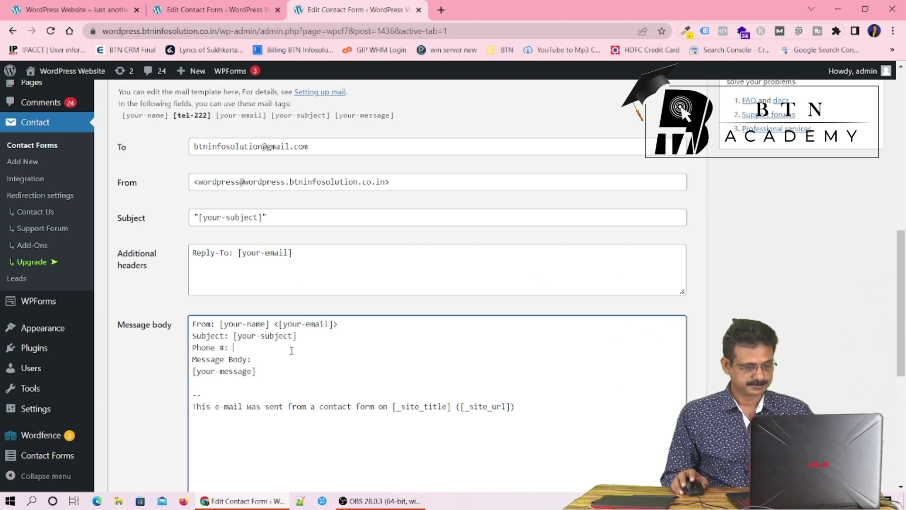
key("ctrl+v")
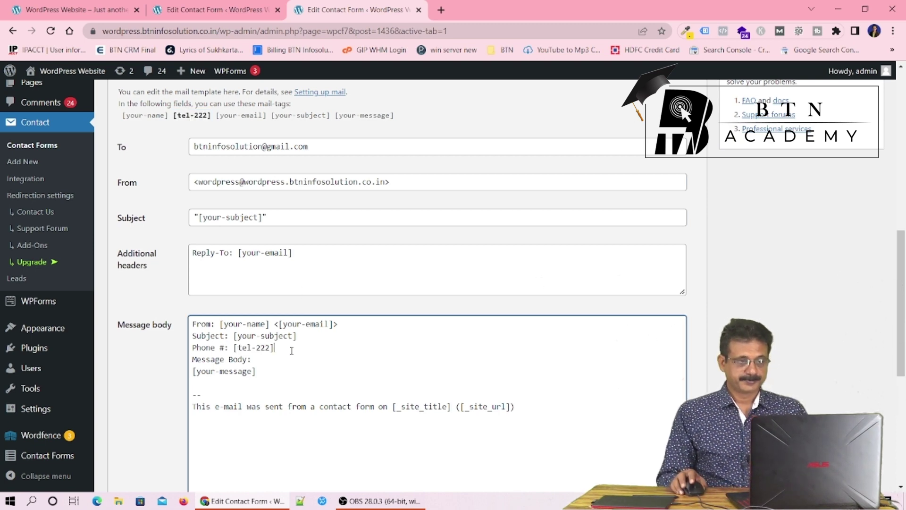
Save the form with the updated message body
scroll(588, 317, "up", 3)
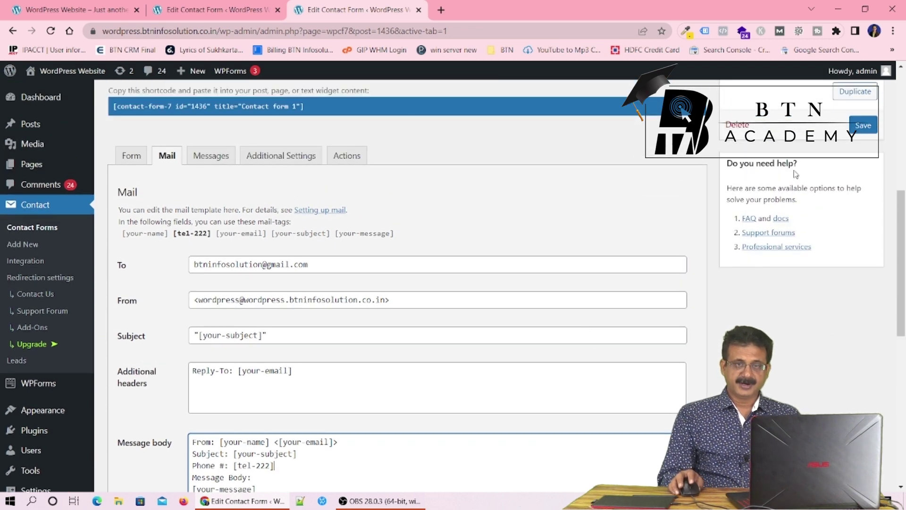
left_click(863, 125)
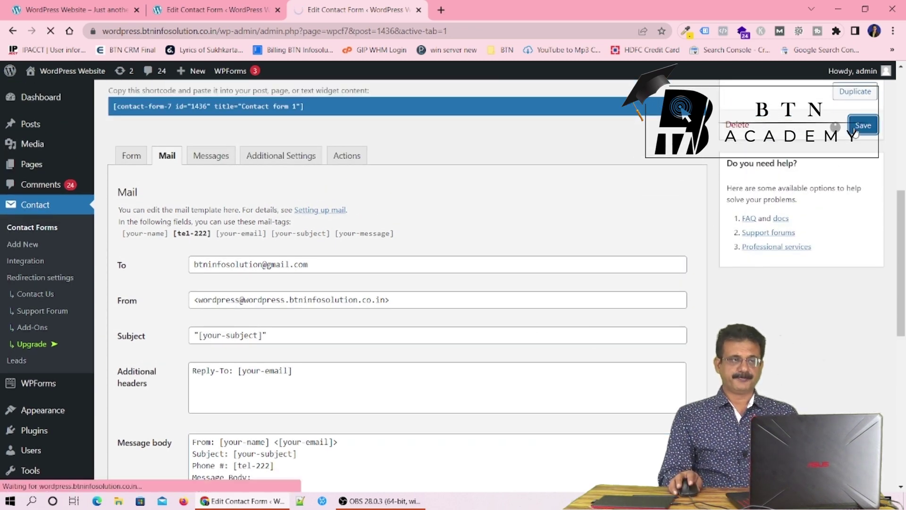
scroll(283, 346, "down", 3)
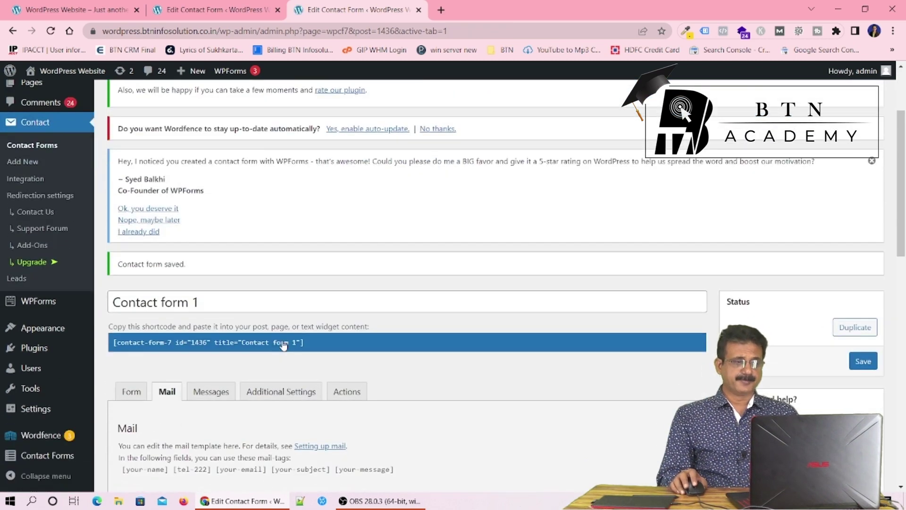
scroll(401, 416, "down", 3)
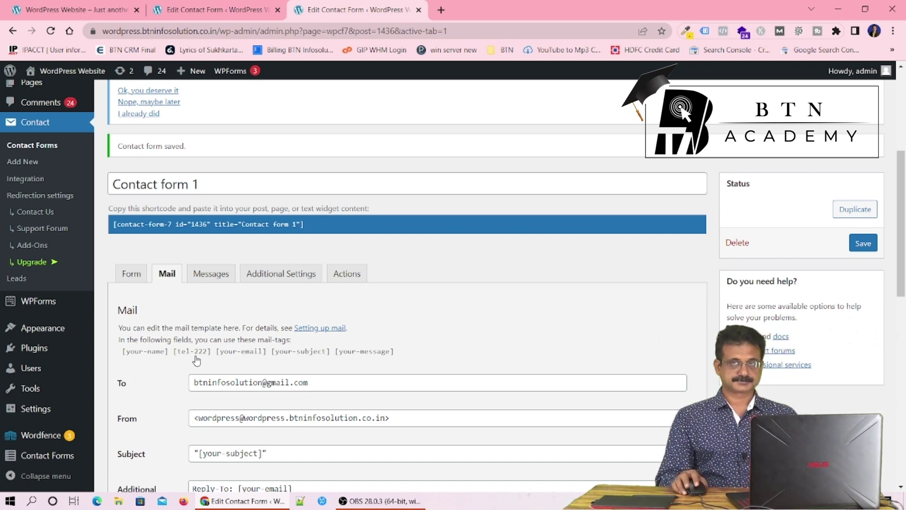
Tick 'Use Mail (2)' to reveal the autoresponder template addressed to [your-email]
scroll(241, 360, "down", 4)
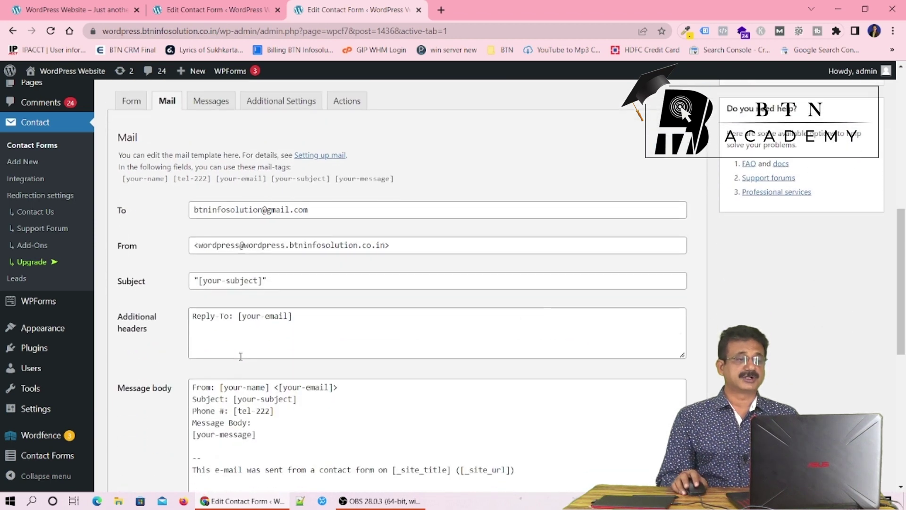
scroll(241, 361, "down", 8)
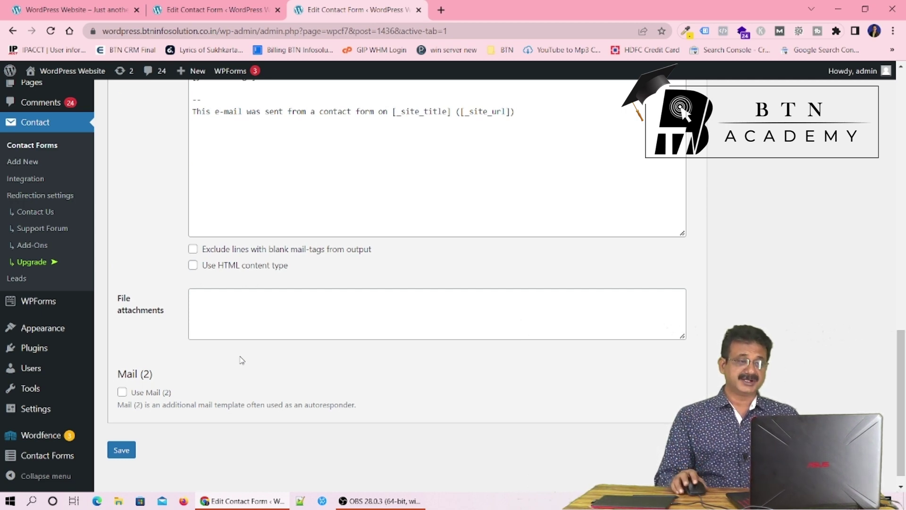
left_click(122, 392)
scroll(545, 392, "down", 3)
scroll(545, 392, "down", 1)
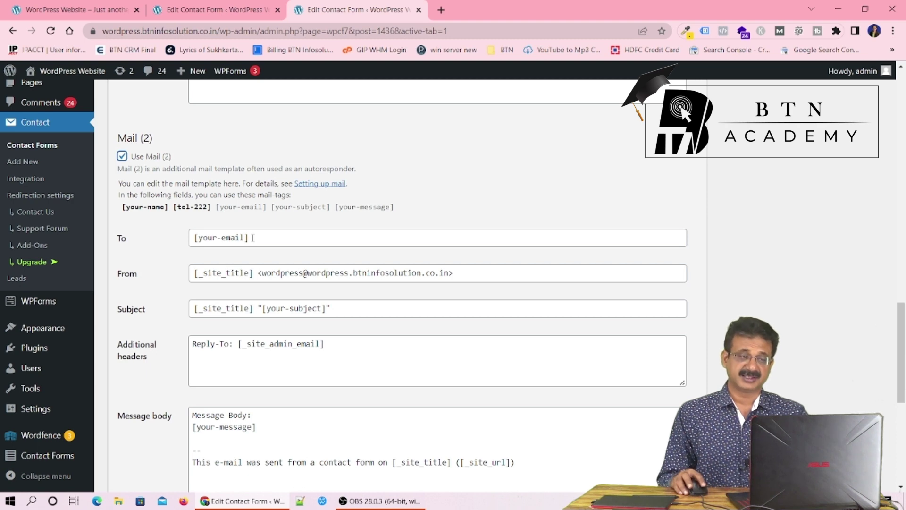
Remove the site-title tag from the Mail (2) From field
left_click(255, 274)
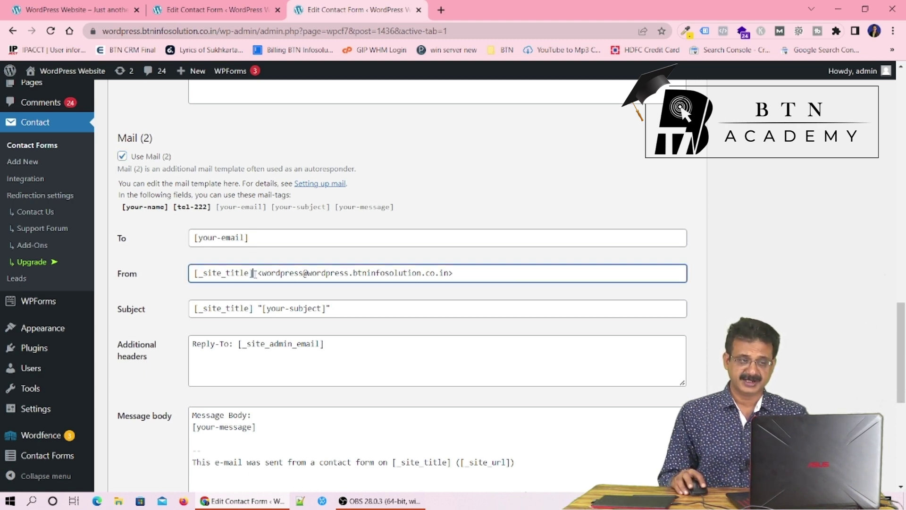
left_click_drag(252, 274, 171, 280)
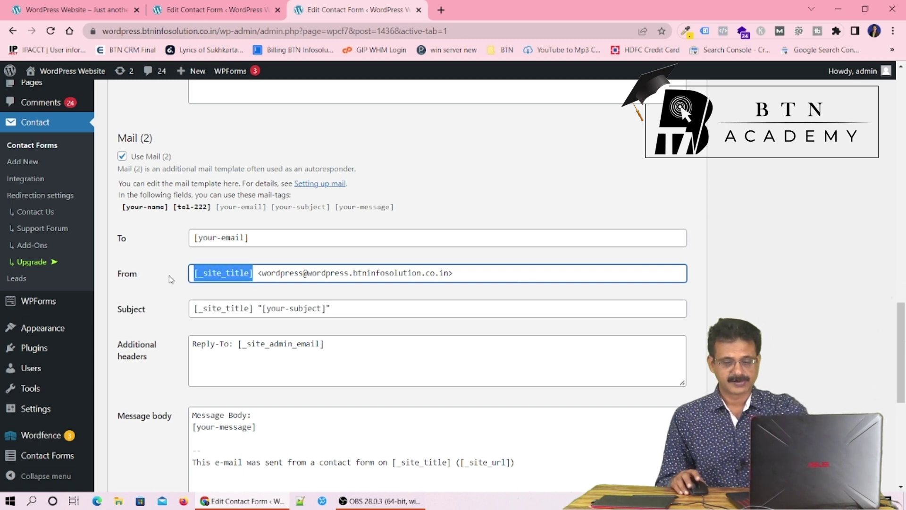
key("BackSpace")
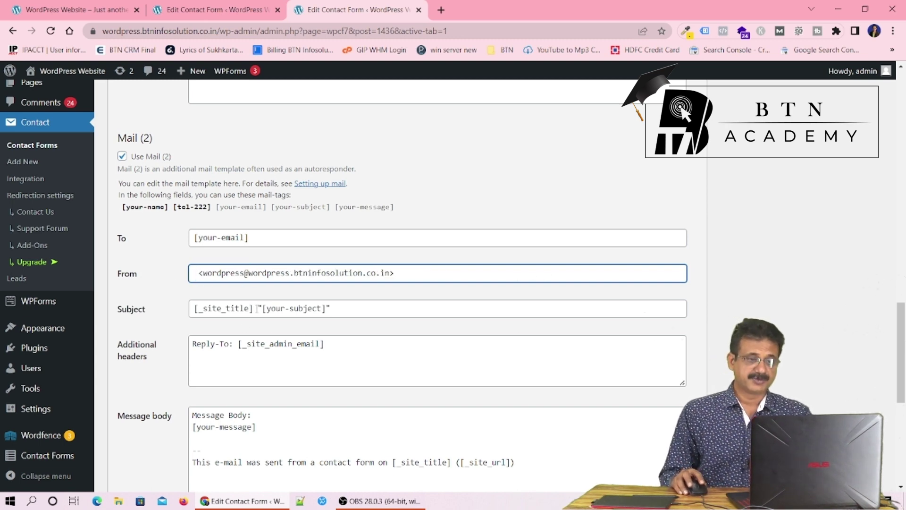
left_click_drag(258, 308, 194, 309)
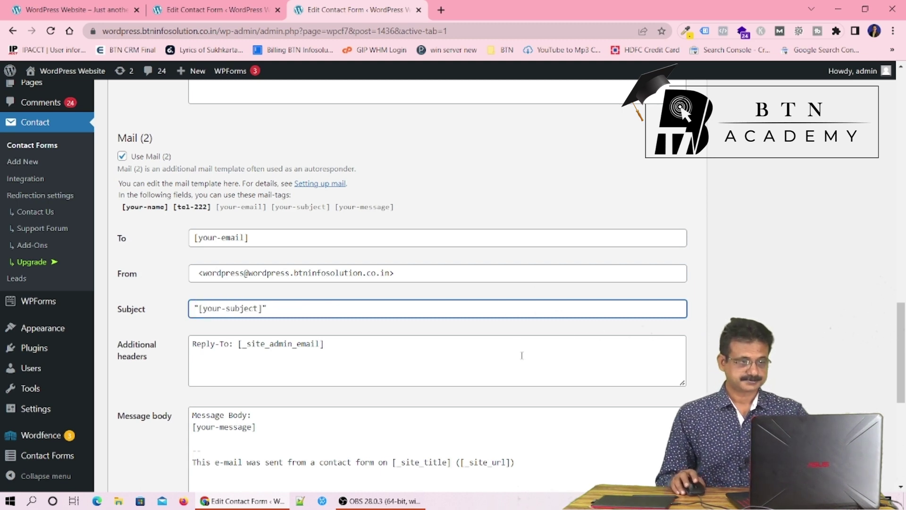
scroll(522, 354, "down", 4)
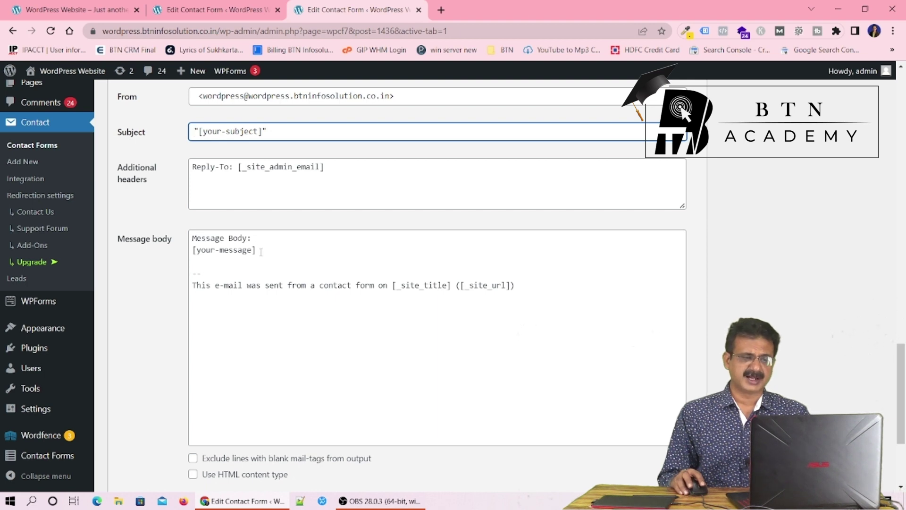
Replace the Mail (2) body with 'Thanks for reaching us. Someone from our team will get back to you shortly.'
left_click_drag(257, 252, 190, 240)
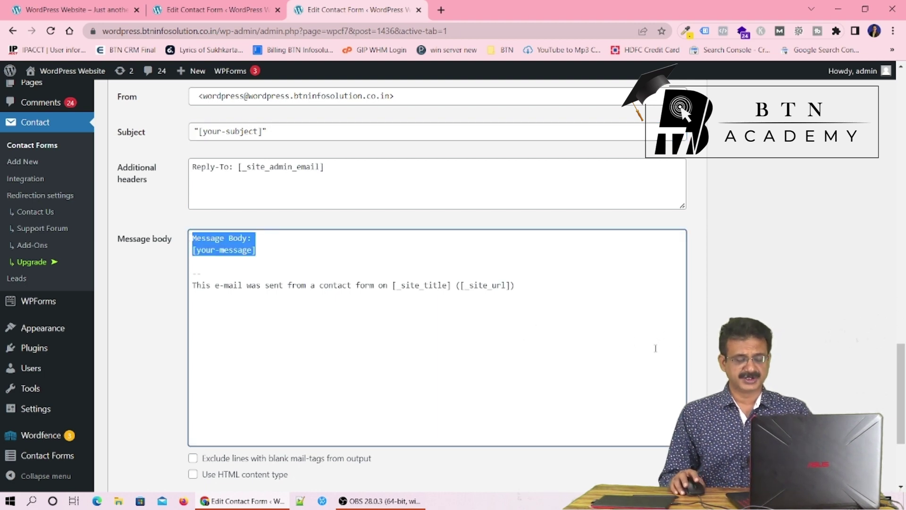
key("BackSpace")
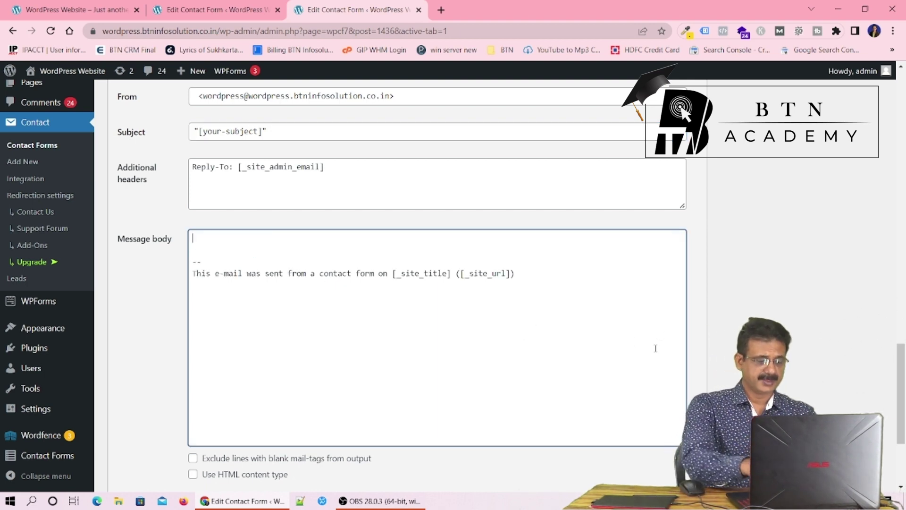
type("Tha")
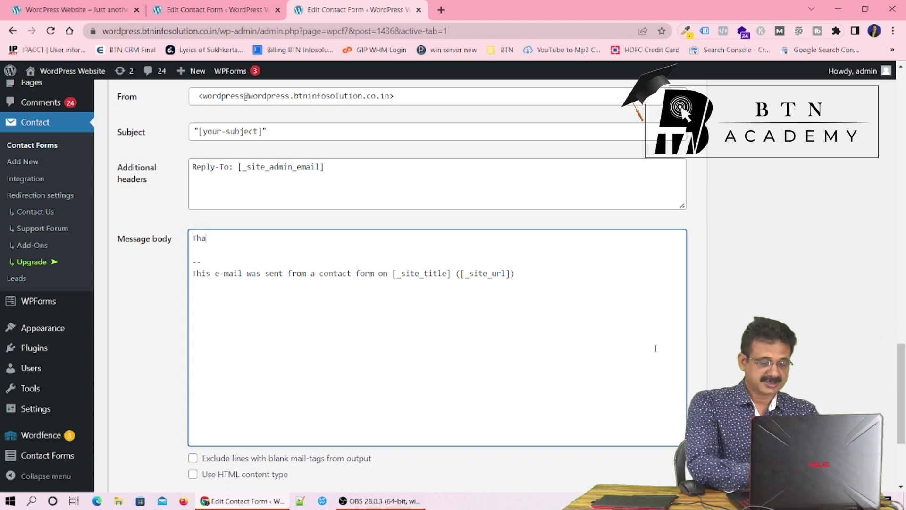
type("nks for")
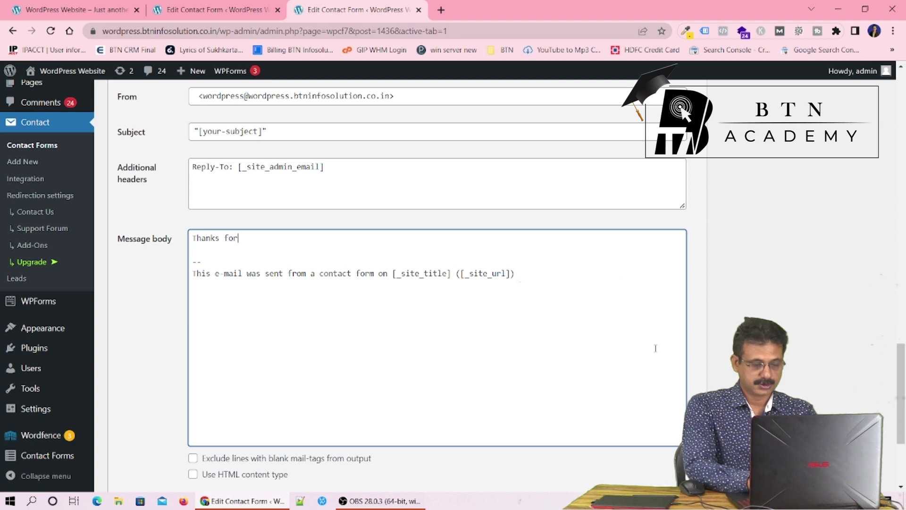
type(" contac")
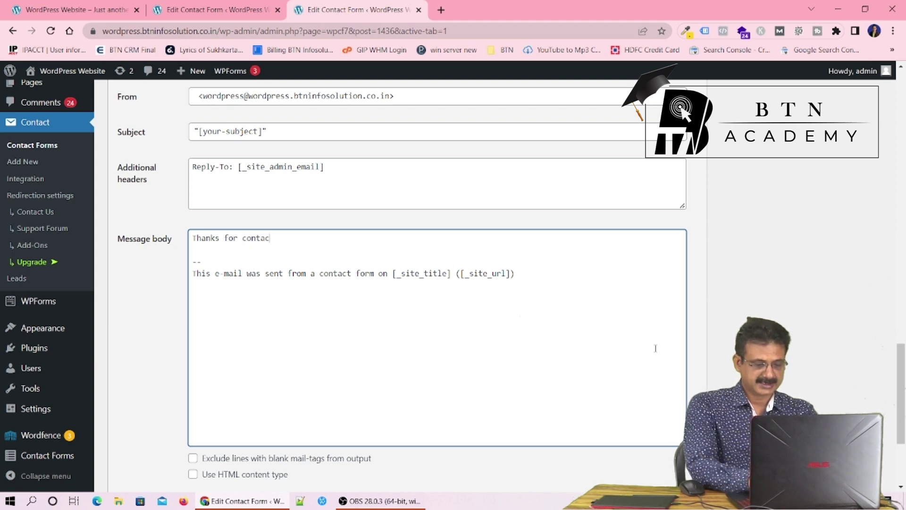
type("ting")
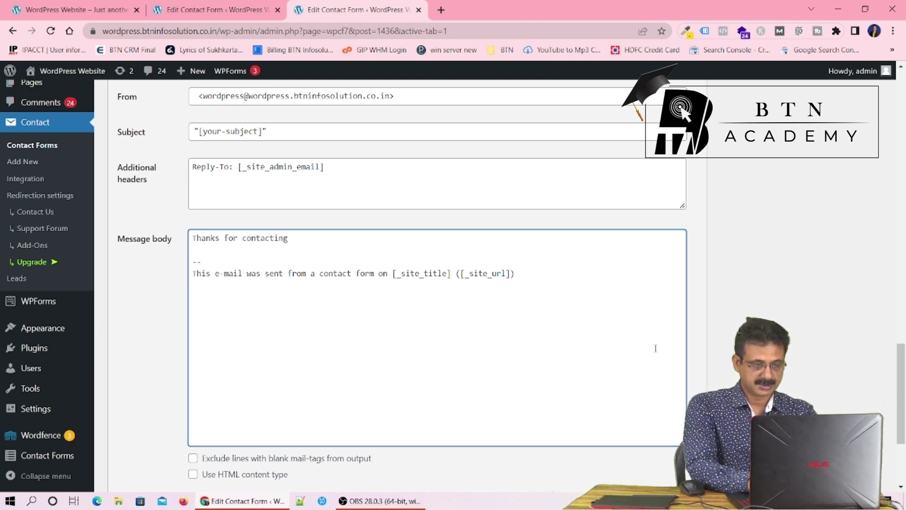
key("BackSpace")
key("BackSpace")
key("BackSpace")
key("BackSpace")
key("BackSpace")
key("BackSpace")
key("BackSpace")
key("BackSpace")
key("BackSpace")
key("BackSpace")
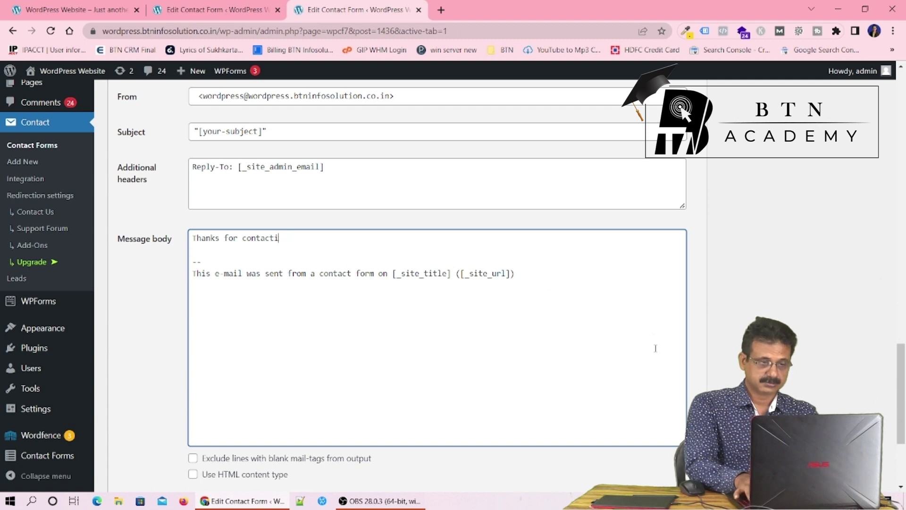
type("reaching us")
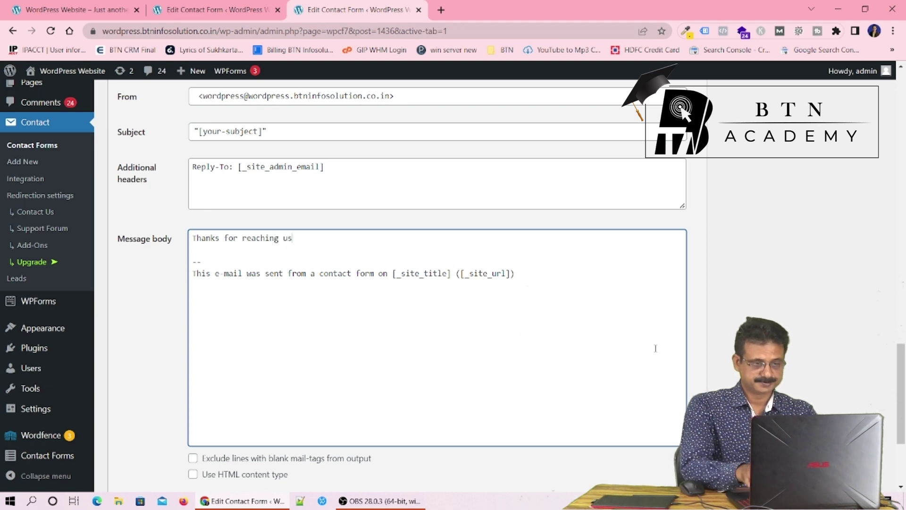
type(". Someone from out")
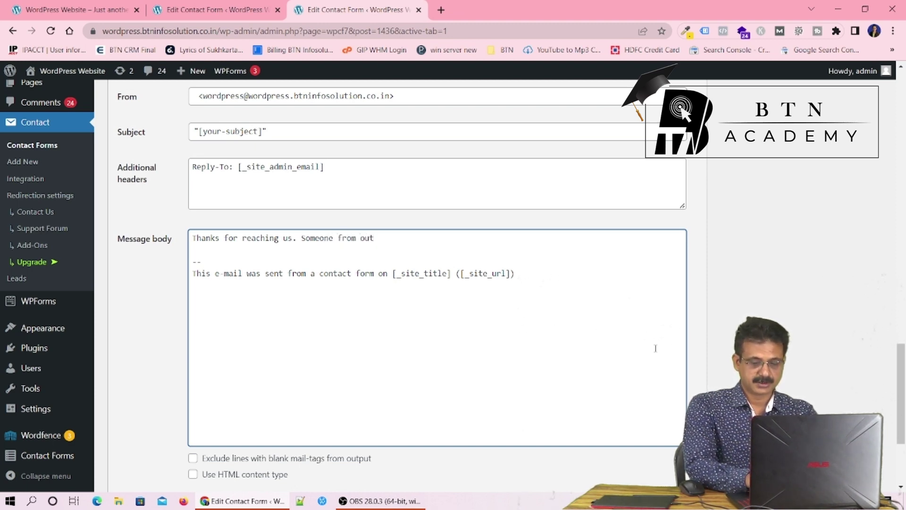
key("BackSpace")
type("r team wi")
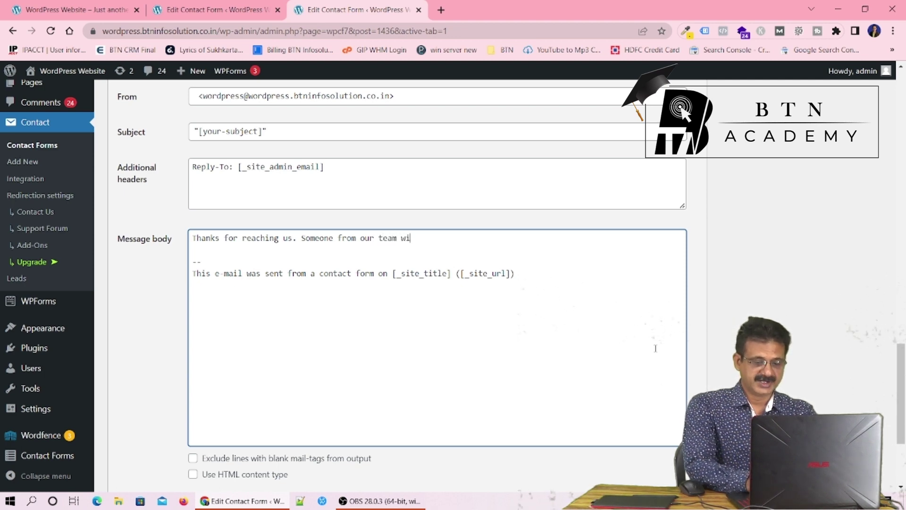
type("ll get b")
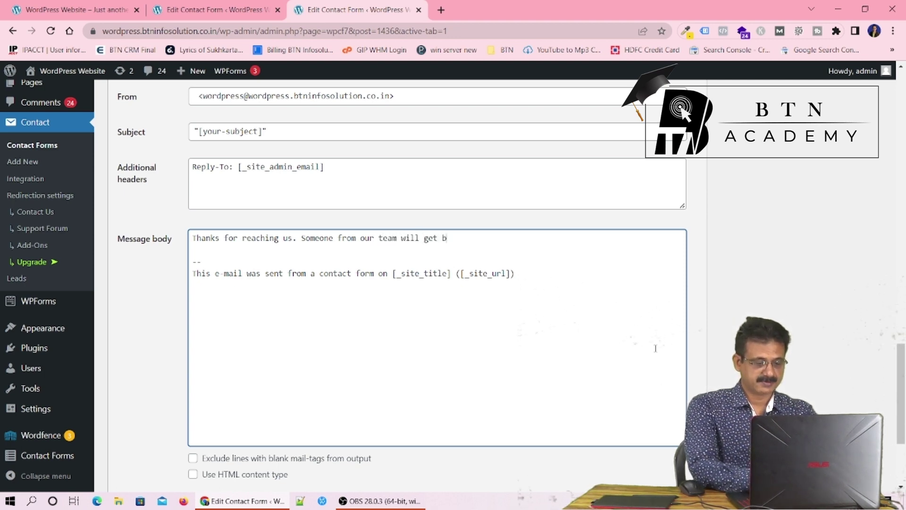
type("ack to y")
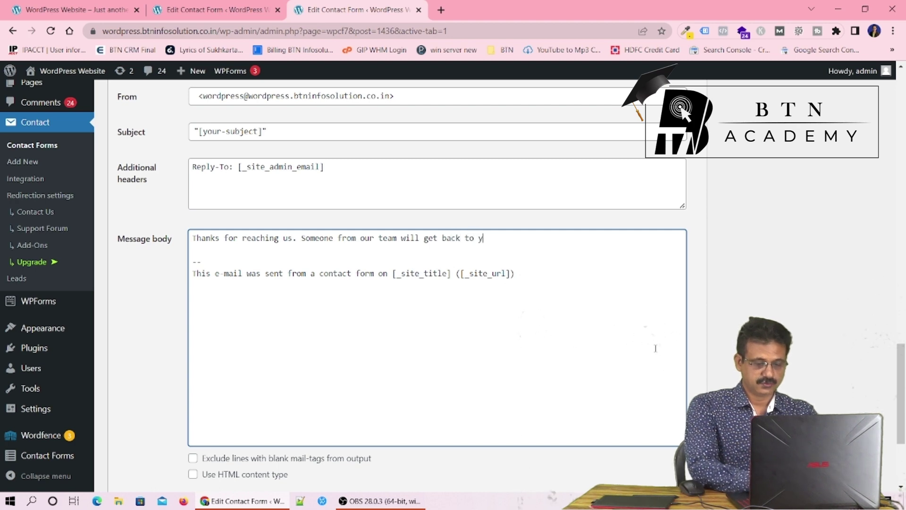
type("ou shortly")
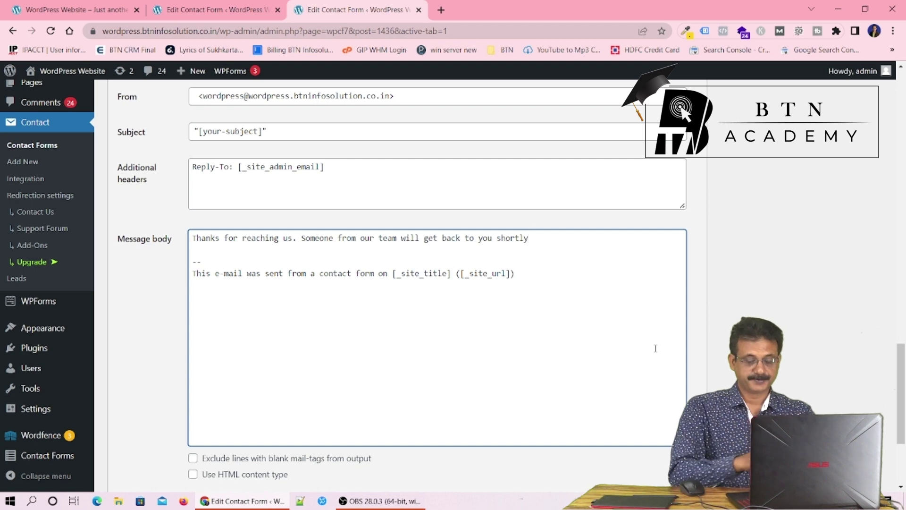
type(".")
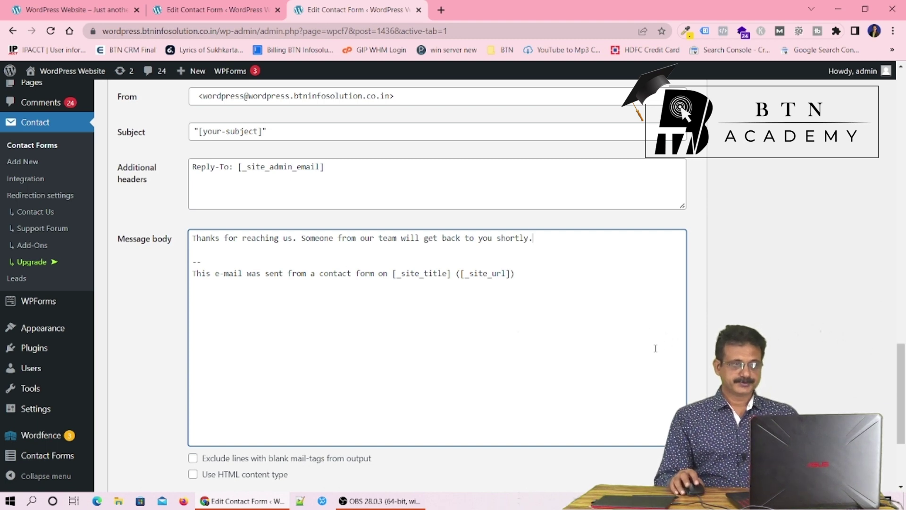
Save the form with the Mail (2) autoresponder enabled
scroll(600, 378, "down", 2)
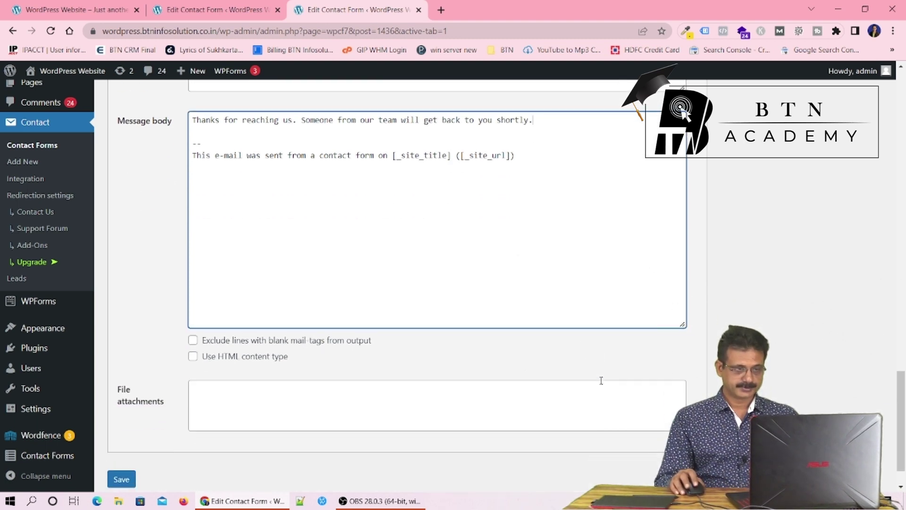
scroll(601, 380, "down", 1)
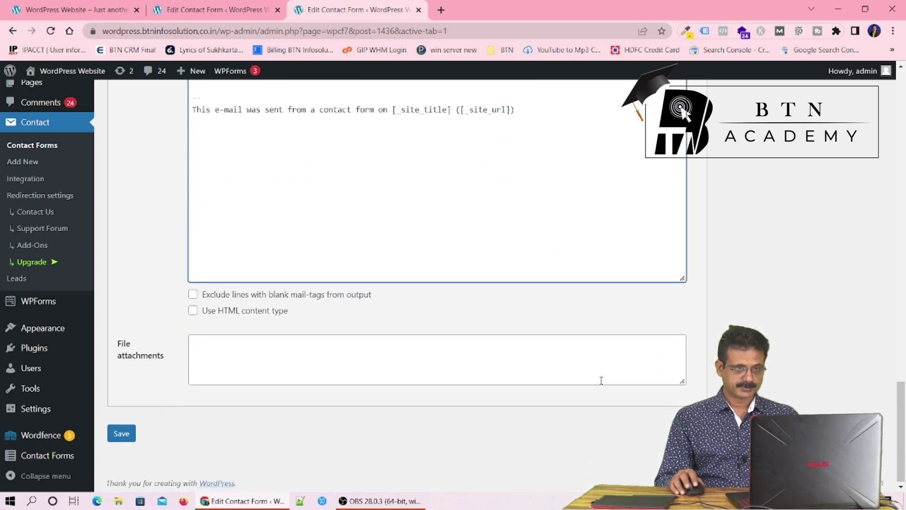
left_click(120, 437)
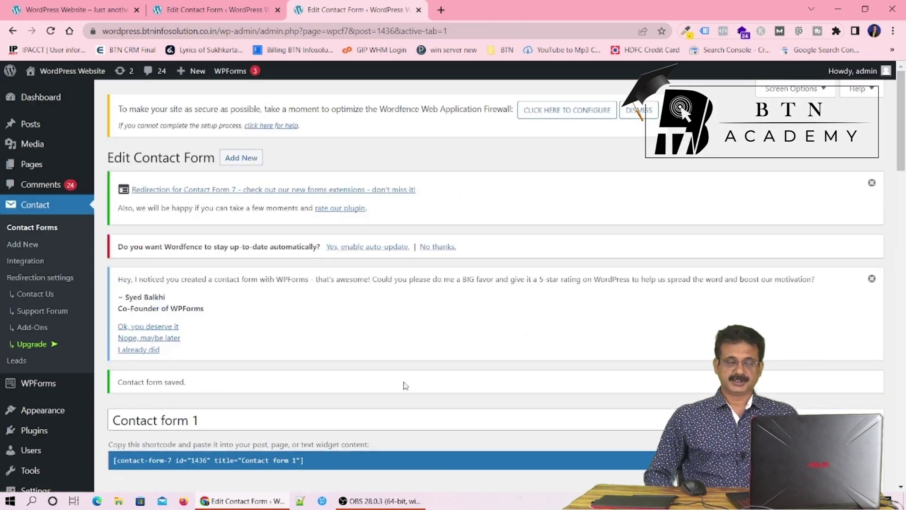
Browse the Pages list and create a new page with Add New
left_click(32, 170)
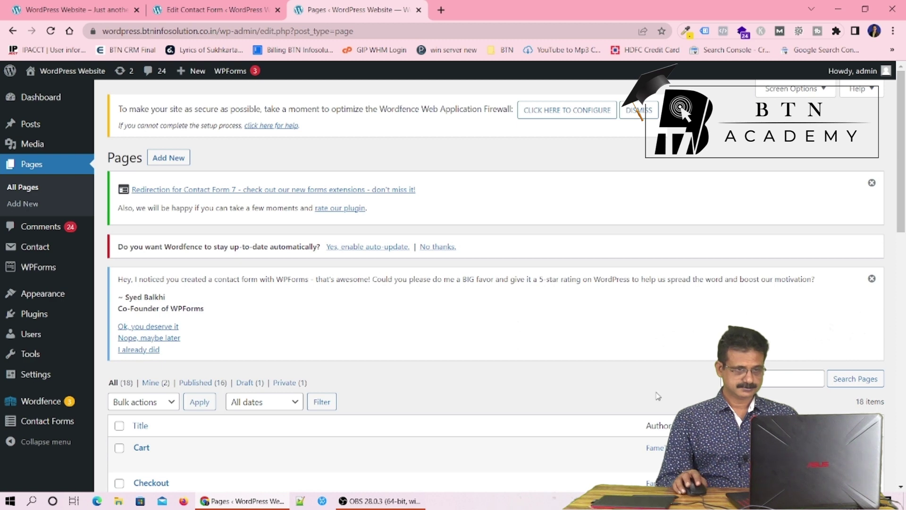
scroll(657, 396, "down", 7)
scroll(658, 396, "down", 6)
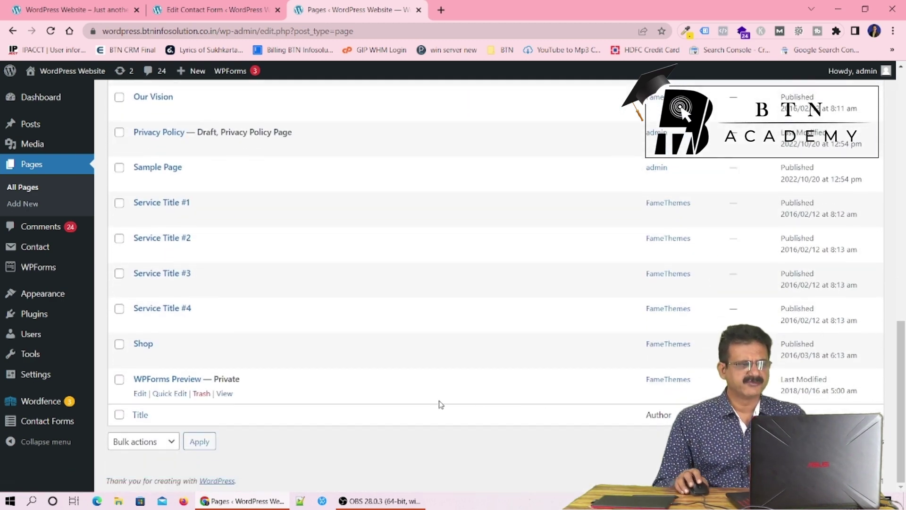
scroll(452, 387, "up", 6)
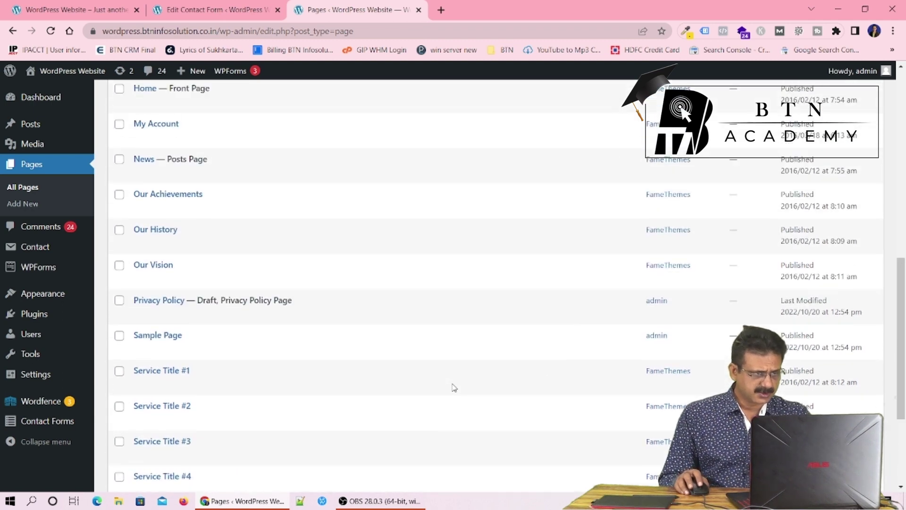
scroll(454, 388, "up", 1)
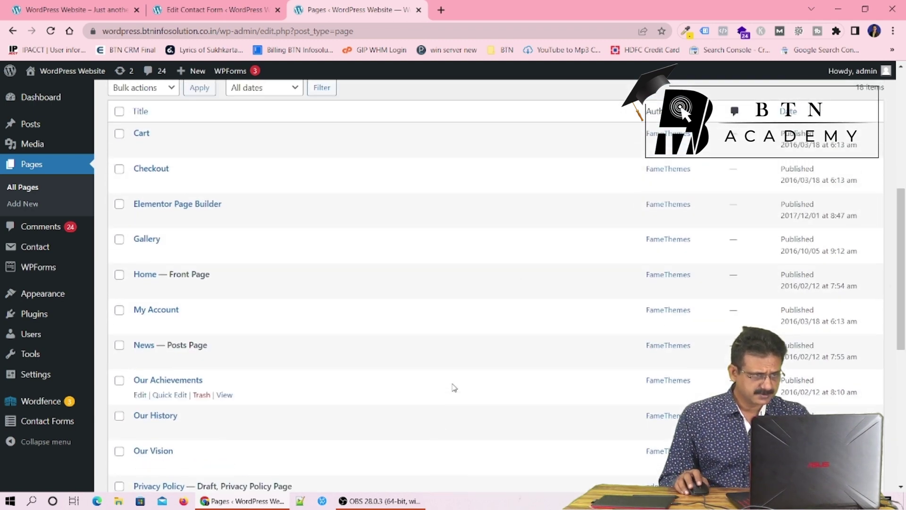
scroll(454, 387, "down", 5)
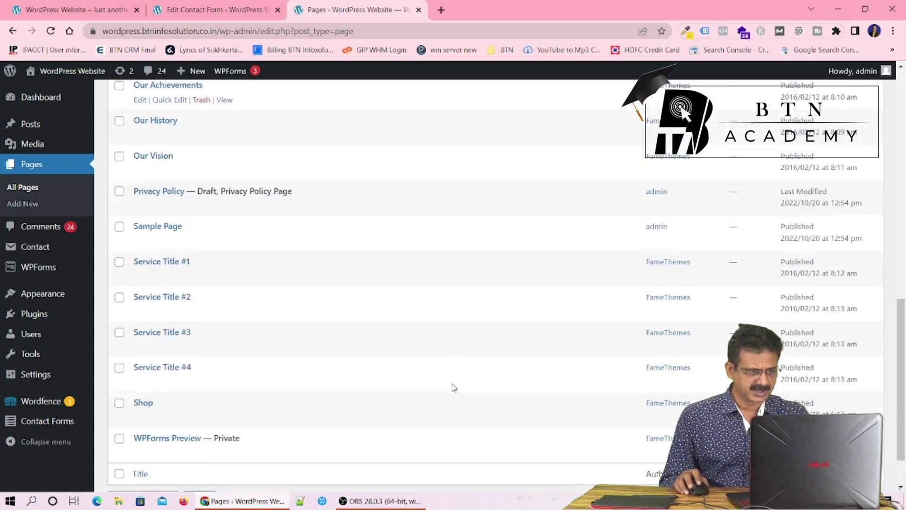
scroll(454, 387, "up", 2)
scroll(455, 387, "up", 8)
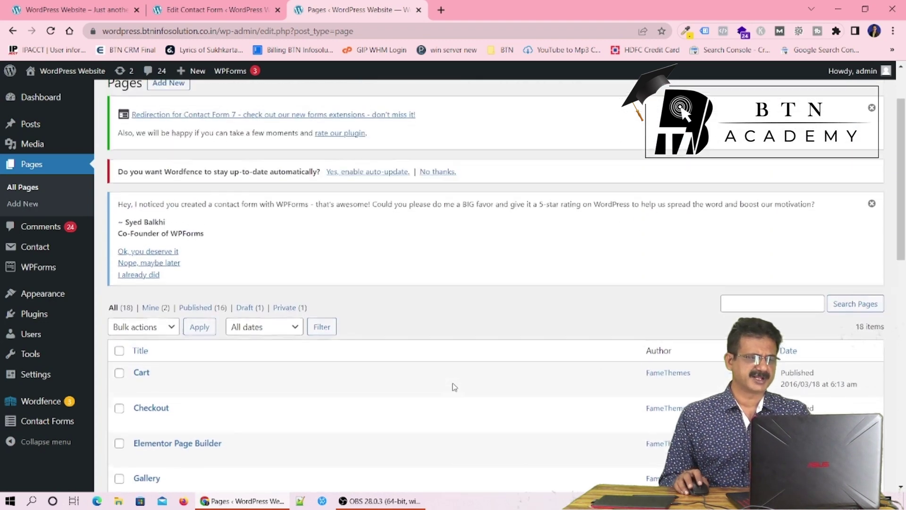
left_click(164, 161)
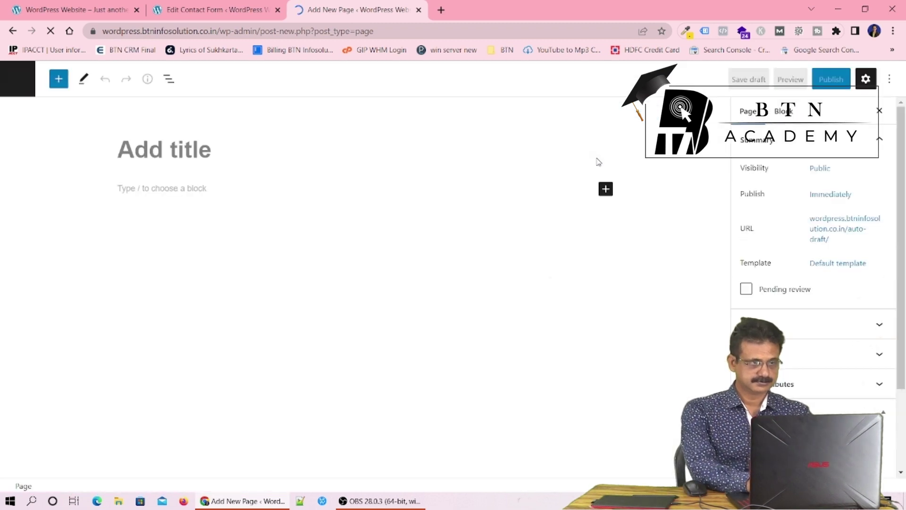
Title the page 'Contact Us' and select Contact form 1's shortcode in the forms tab
type("C")
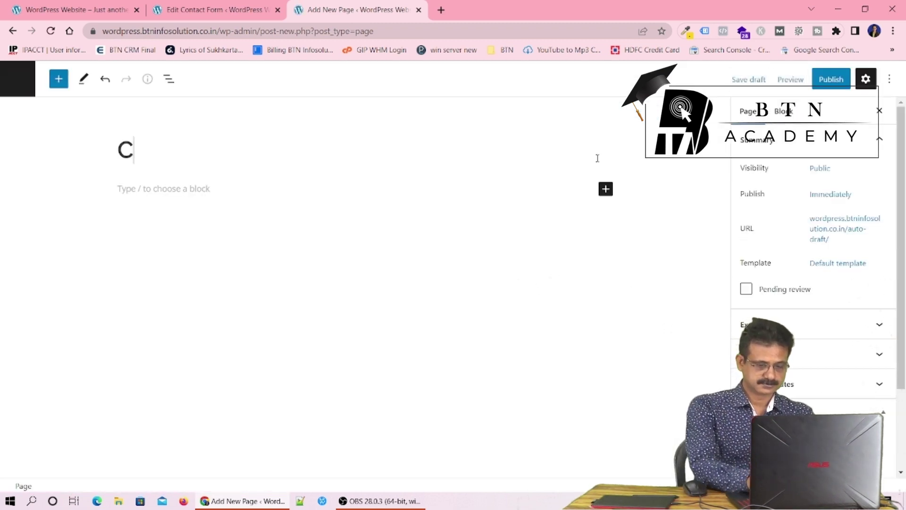
type("ontact")
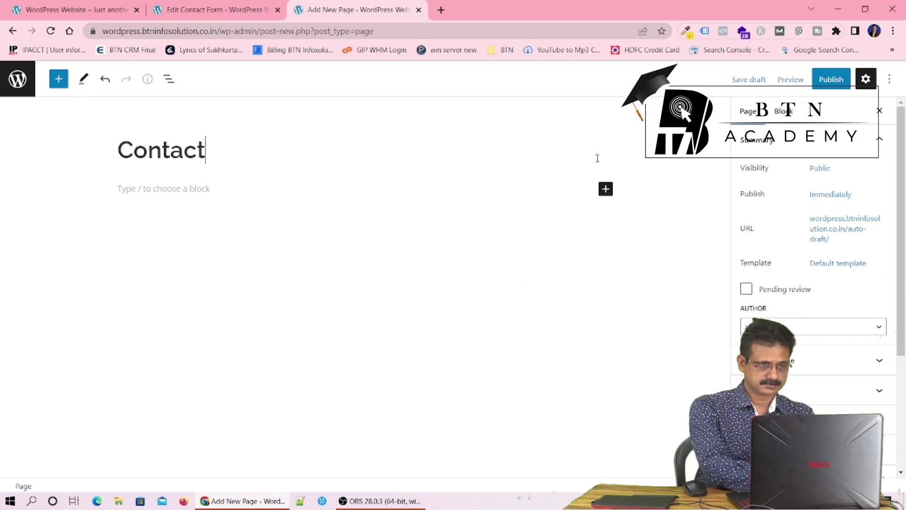
type(" Us")
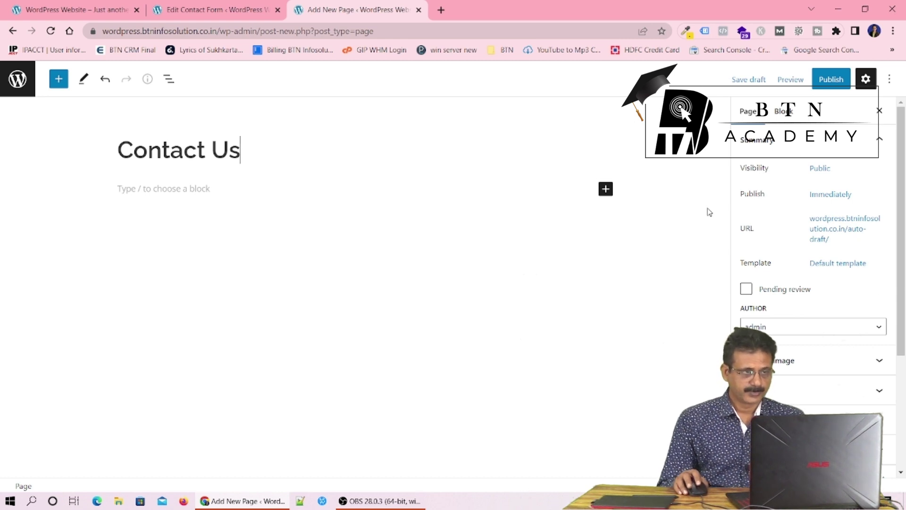
left_click(832, 80)
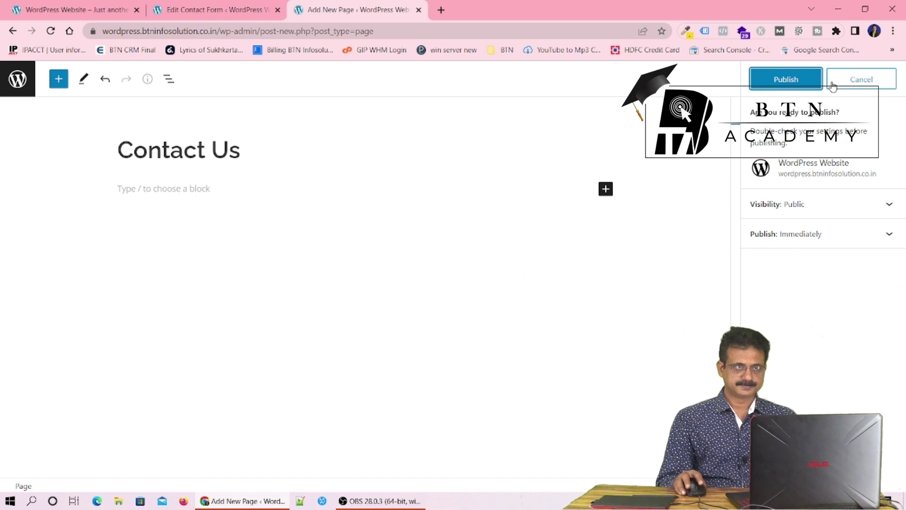
left_click(206, 13)
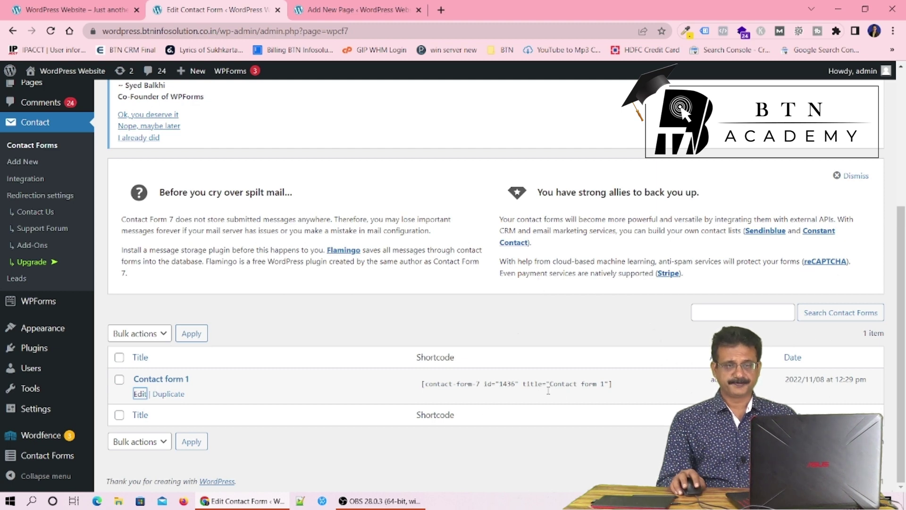
left_click(613, 383)
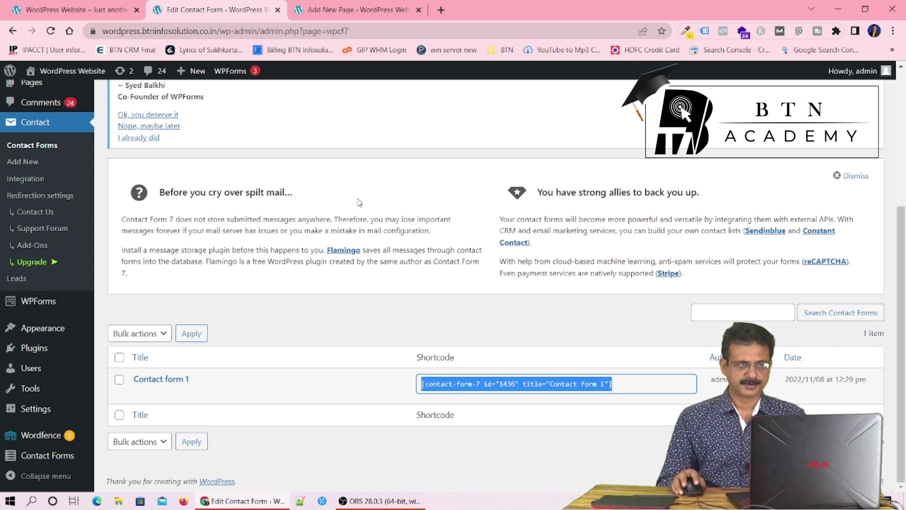
left_click(355, 12)
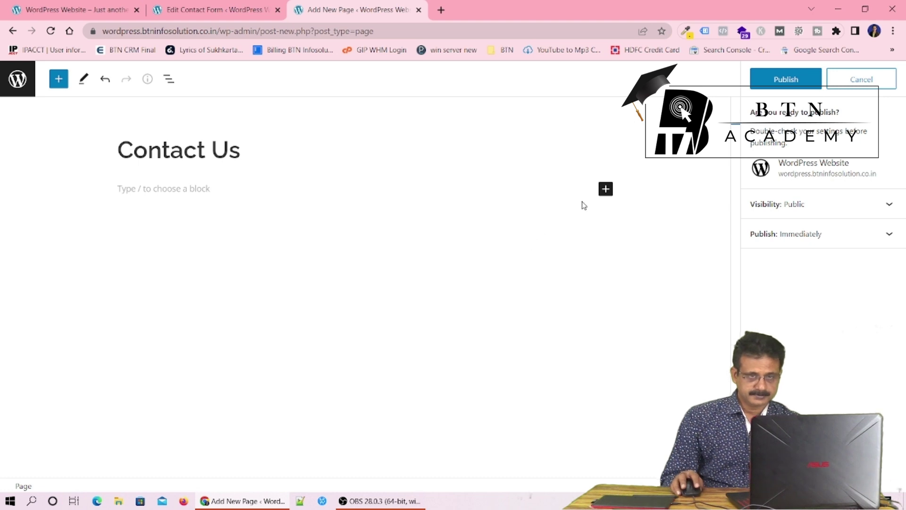
Insert a Contact Form 7 block showing Contact form 1 into the Contact Us page
left_click(607, 190)
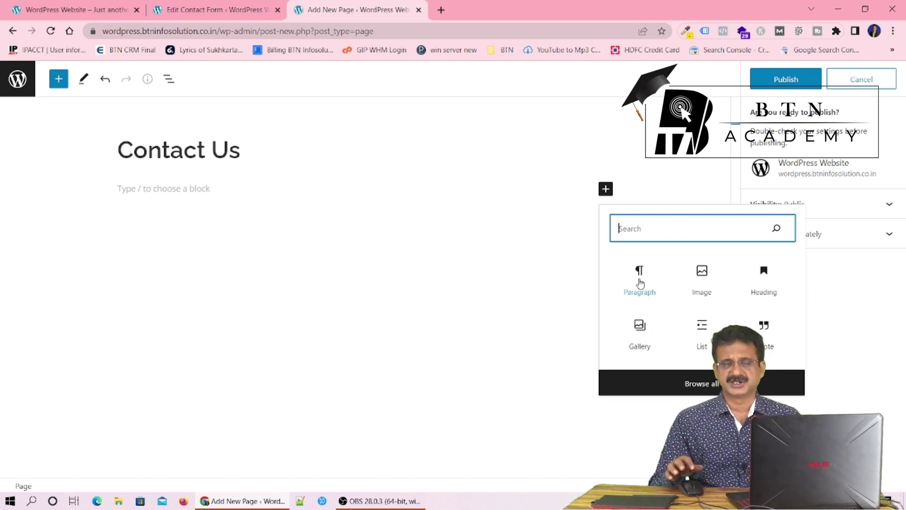
left_click(640, 282)
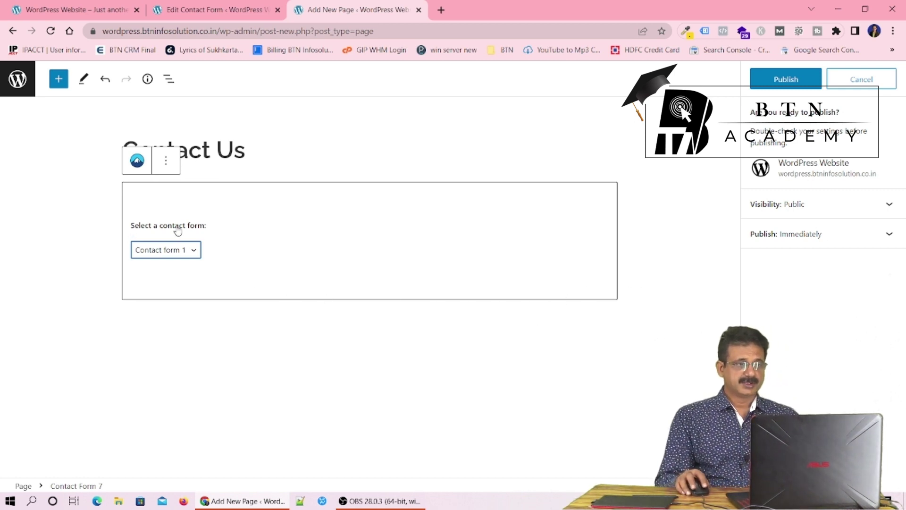
left_click(194, 251)
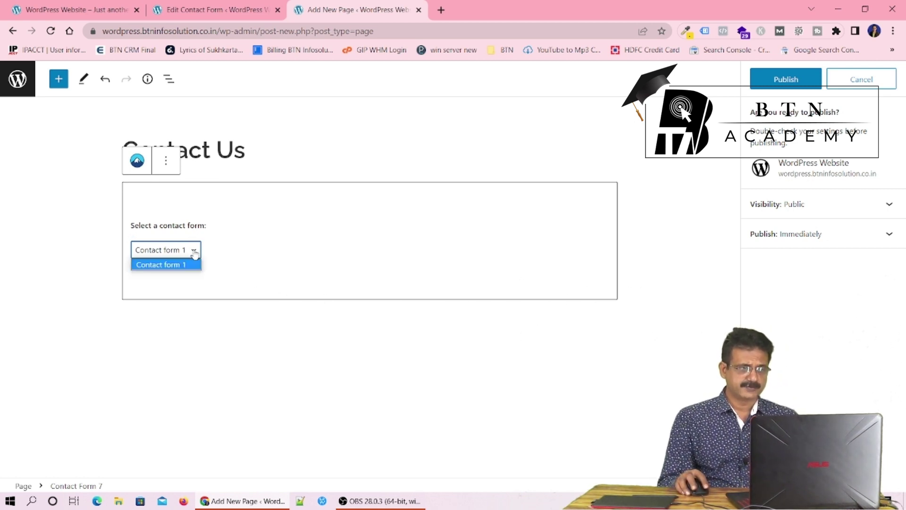
left_click(284, 247)
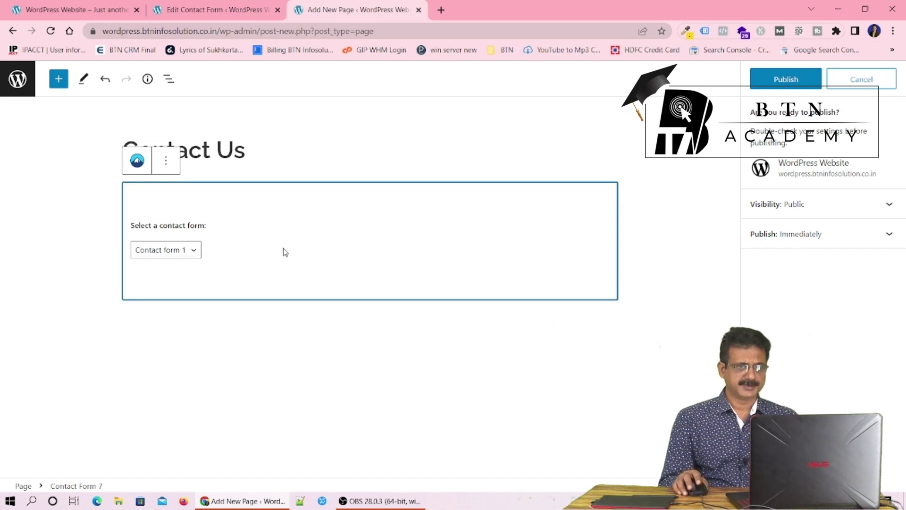
Try publishing the Contact Us page, keeping Contact form 1 selected
left_click(780, 80)
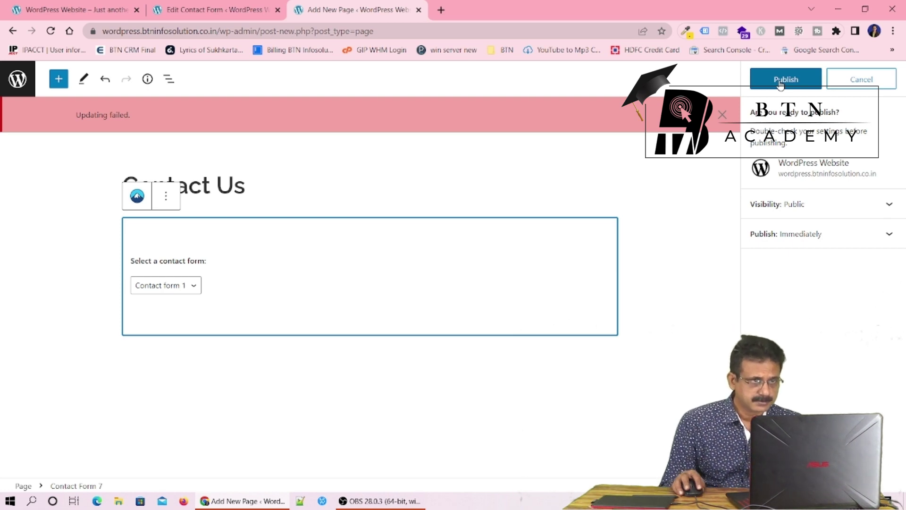
left_click(780, 82)
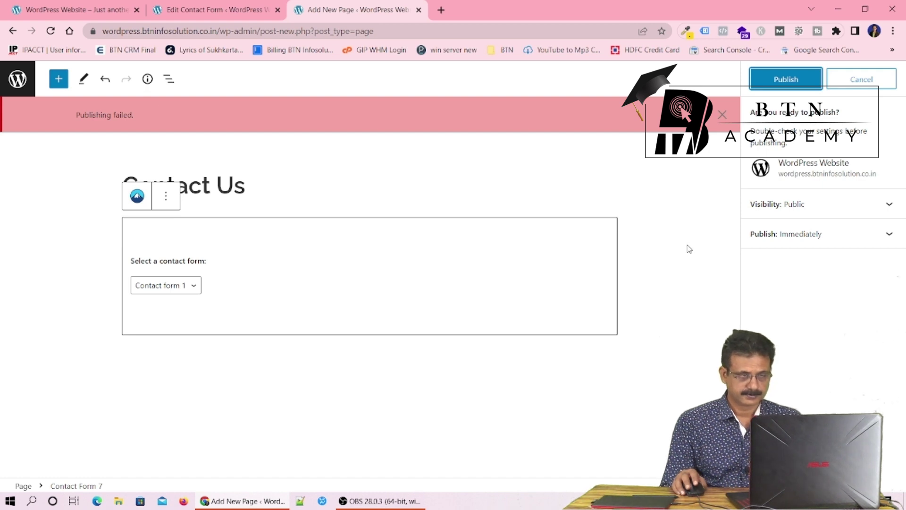
left_click(194, 289)
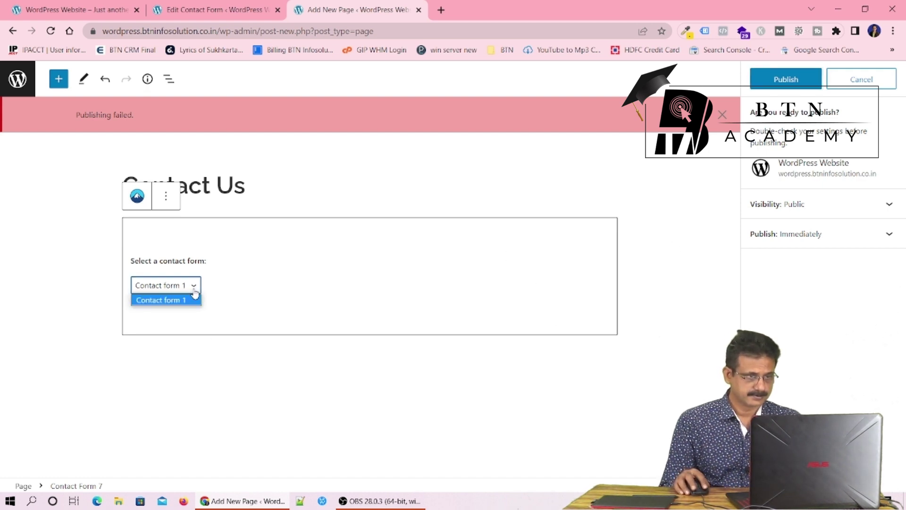
left_click(306, 284)
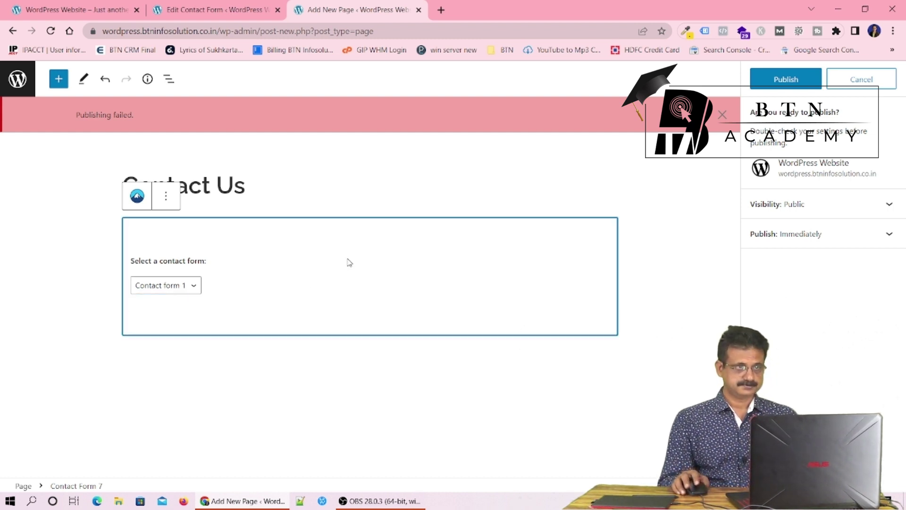
left_click(191, 10)
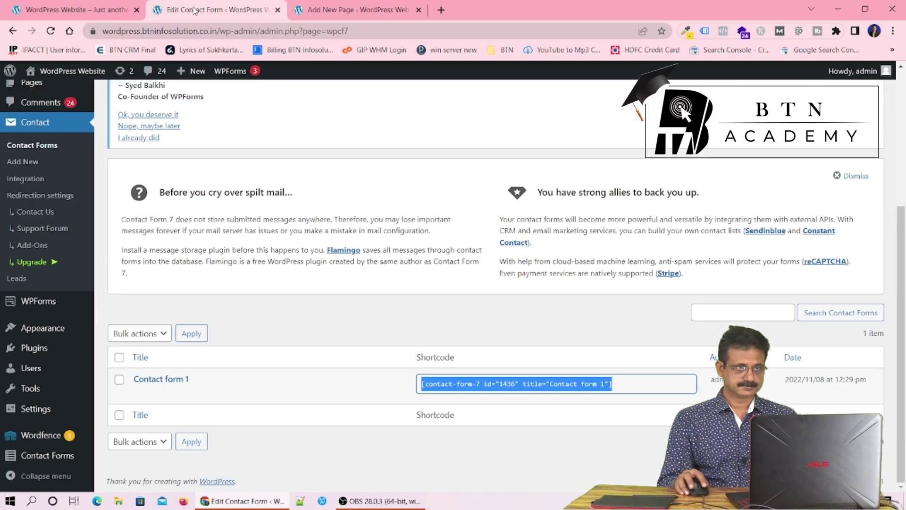
Change the permalink structure to Post name and save the changes
left_click(341, 13)
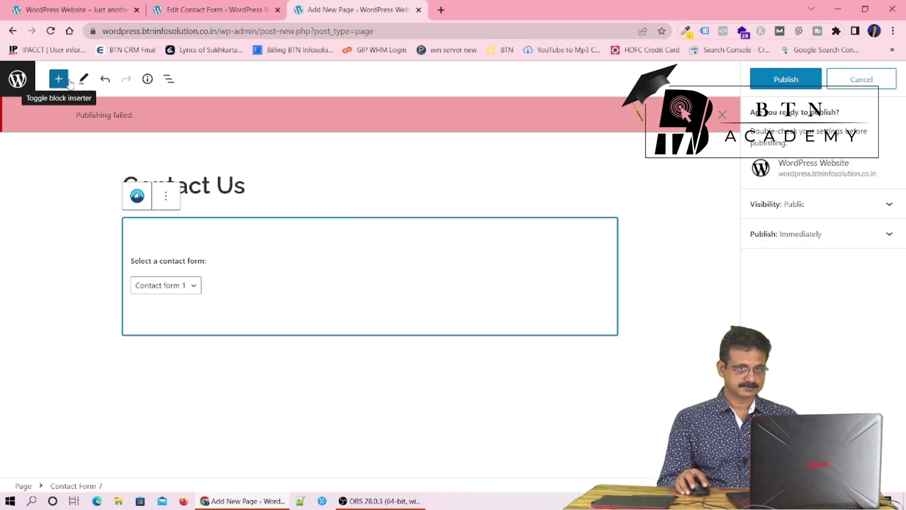
left_click(339, 84)
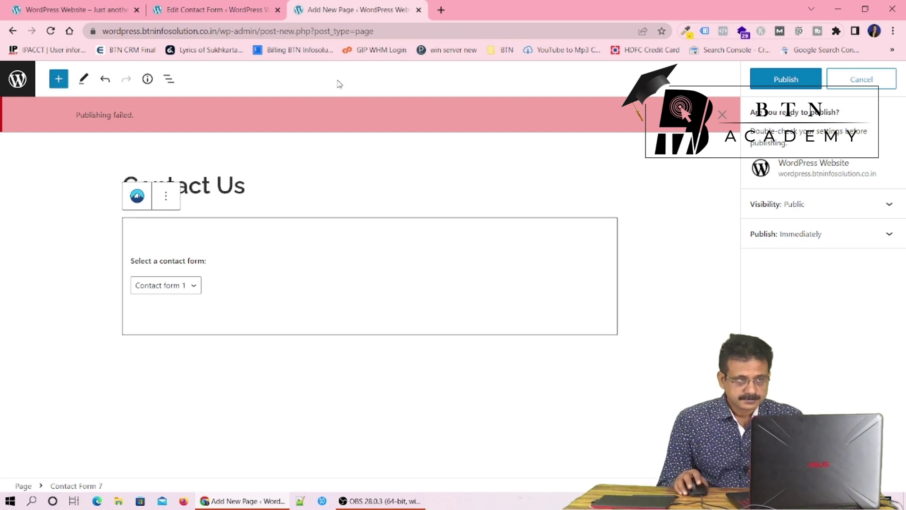
left_click(214, 14)
mouse_move(71, 373)
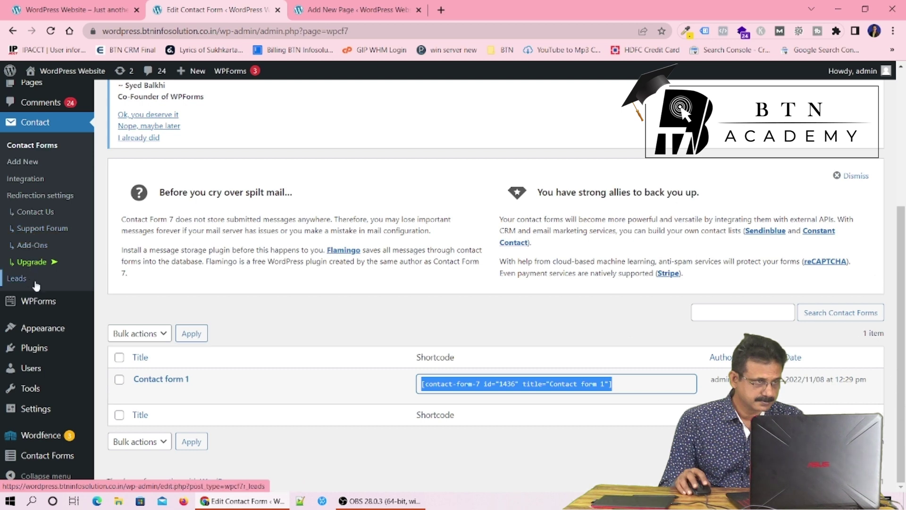
mouse_move(47, 392)
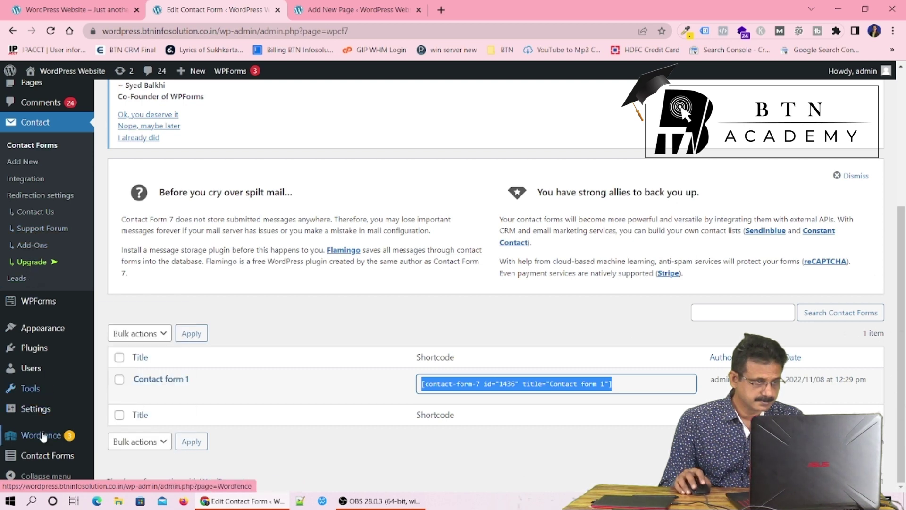
mouse_move(40, 444)
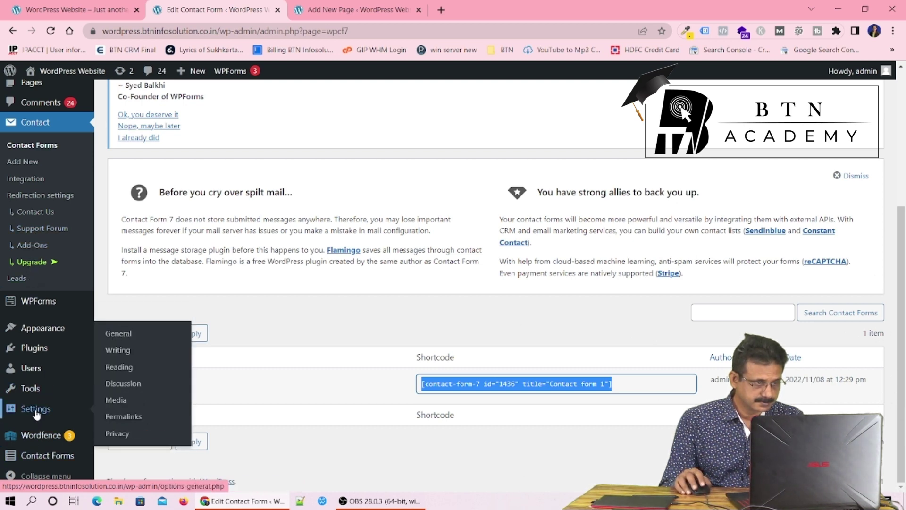
left_click(121, 417)
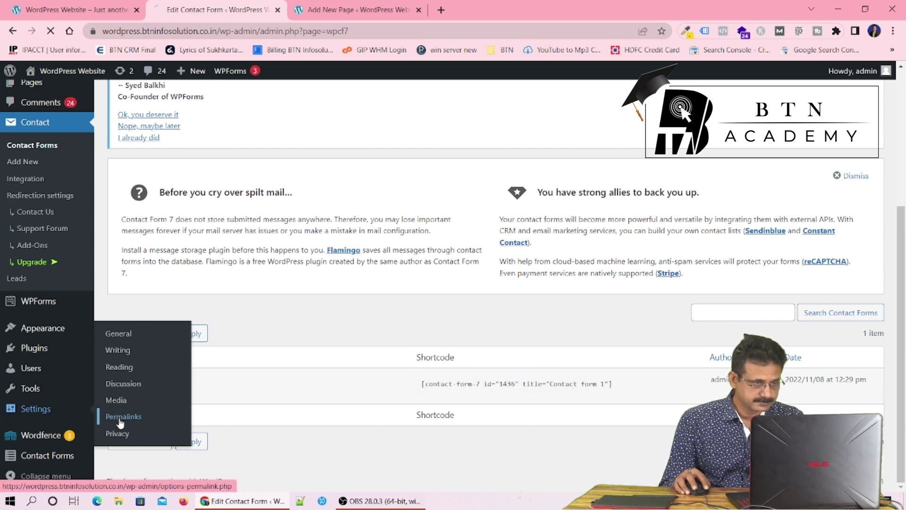
scroll(427, 324, "down", 5)
scroll(426, 321, "down", 1)
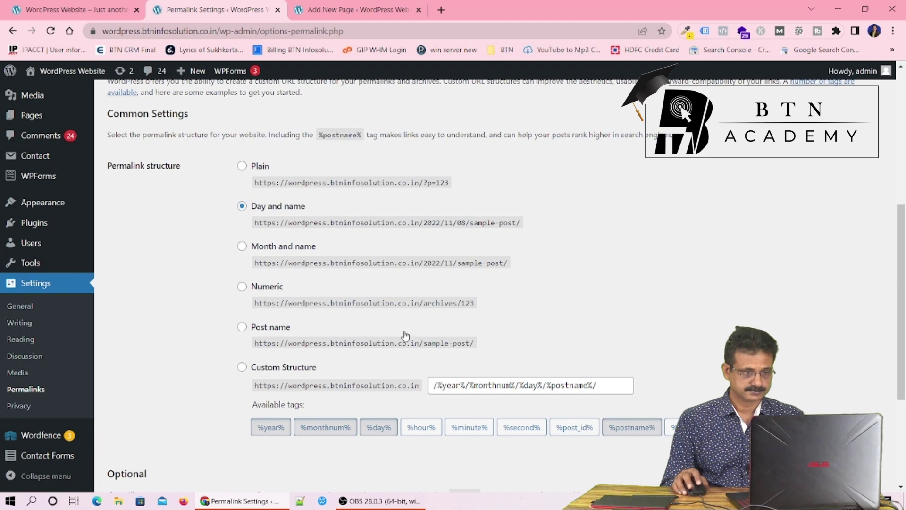
left_click(242, 326)
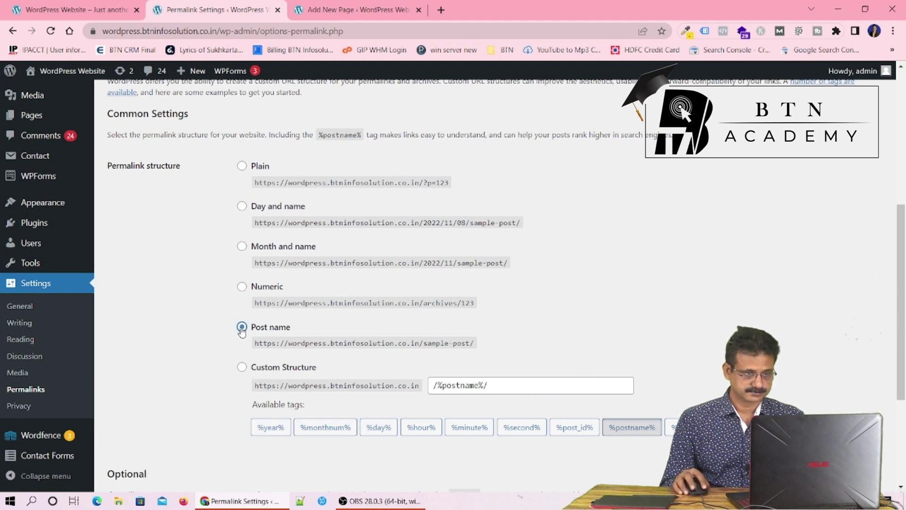
scroll(618, 311, "down", 4)
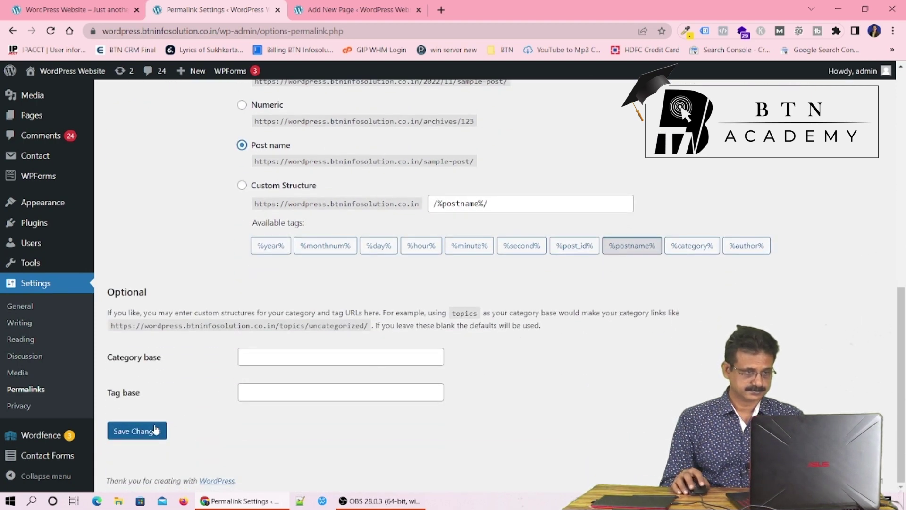
left_click(136, 435)
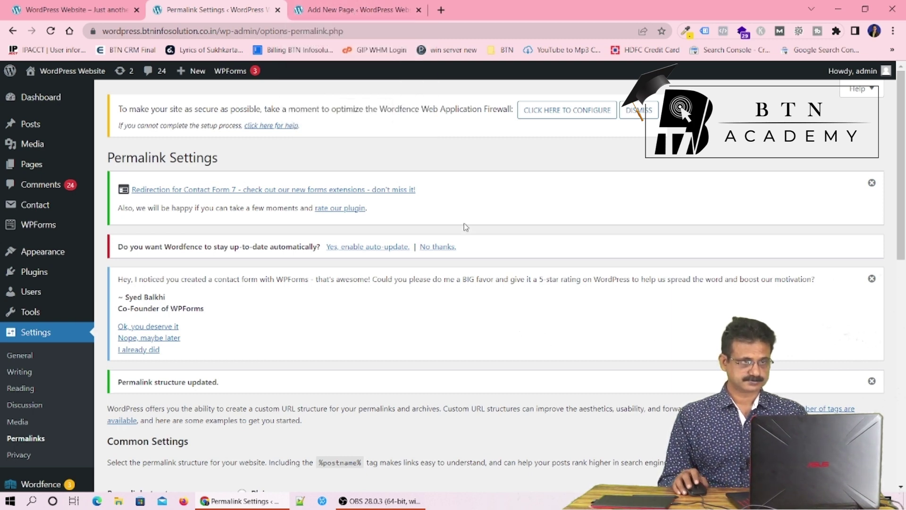
Retry publishing the Contact Us page
scroll(465, 225, "down", 5)
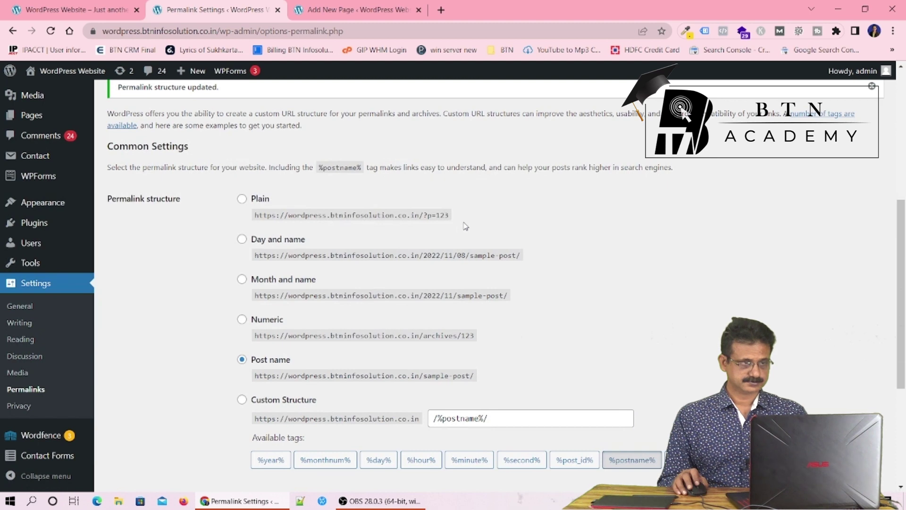
scroll(465, 226, "up", 5)
key("ctrl+Tab")
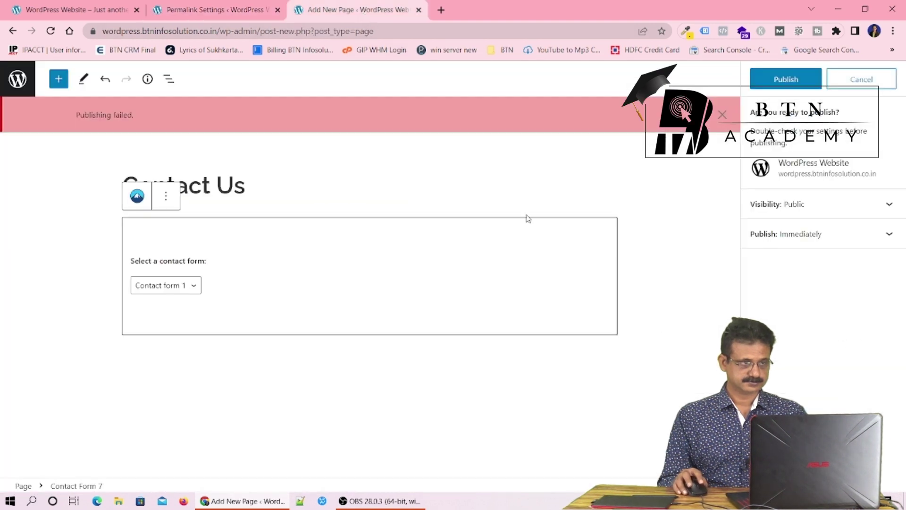
left_click(768, 86)
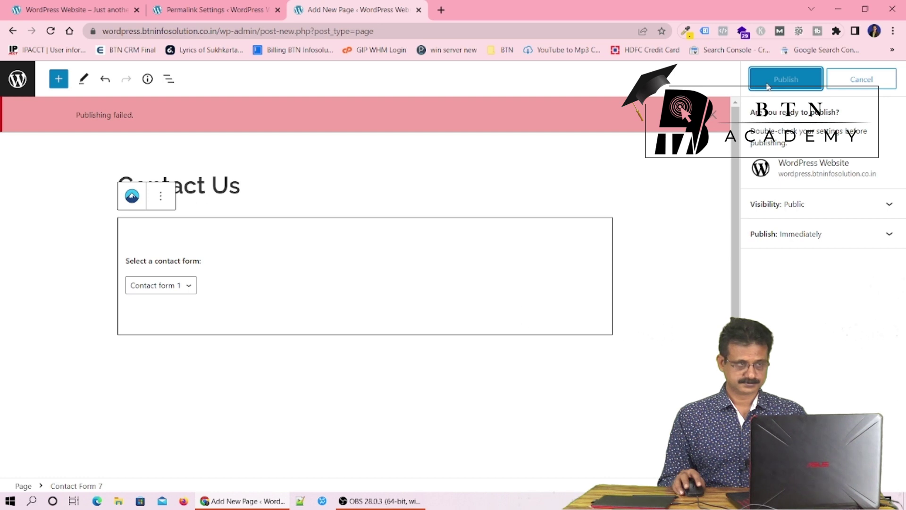
Dismiss the publishing-failed notice, check the Contact form 1 block, and publish the page
left_click(715, 115)
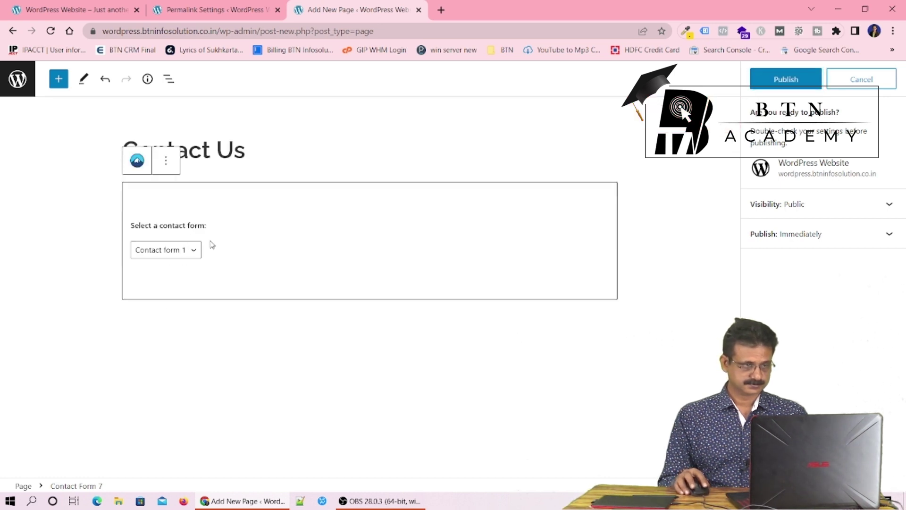
left_click(198, 230)
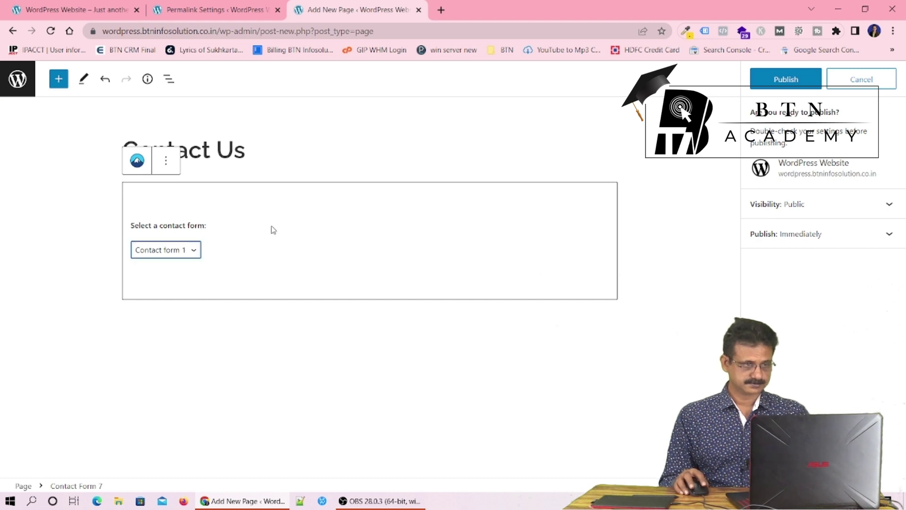
left_click(166, 162)
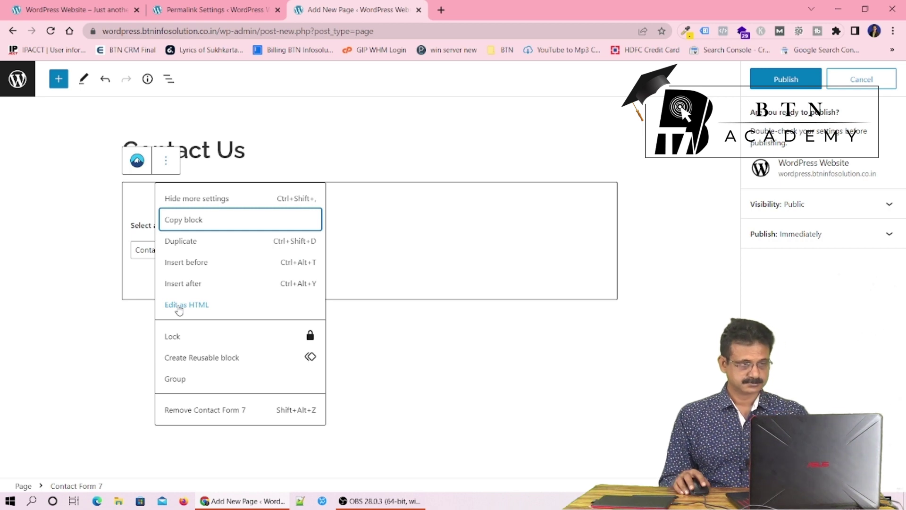
left_click(311, 151)
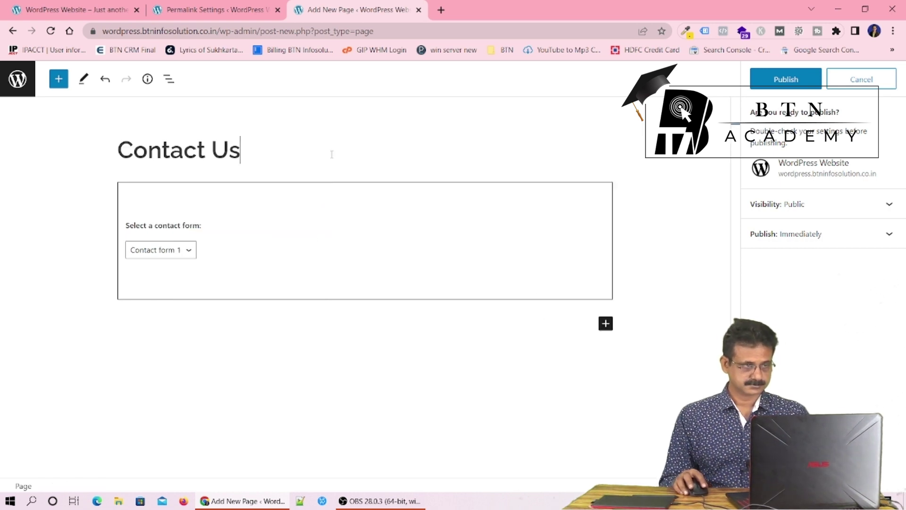
left_click(84, 80)
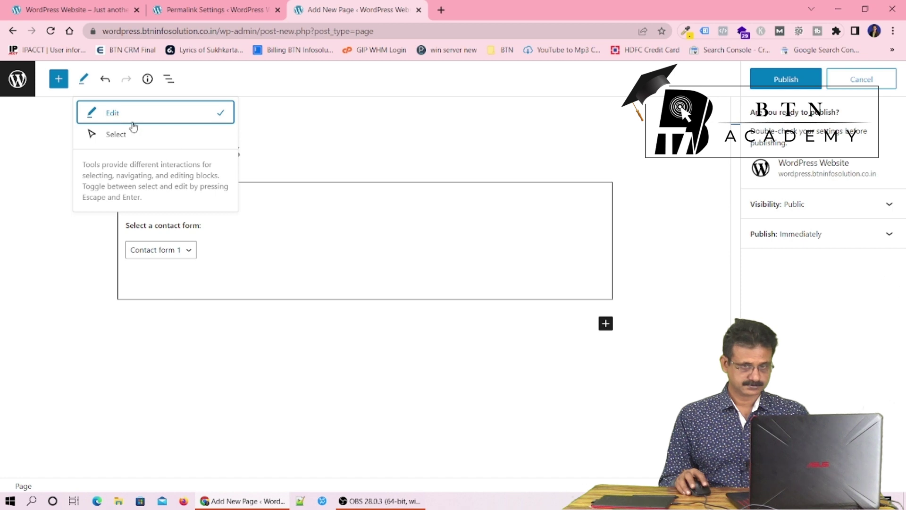
left_click(481, 161)
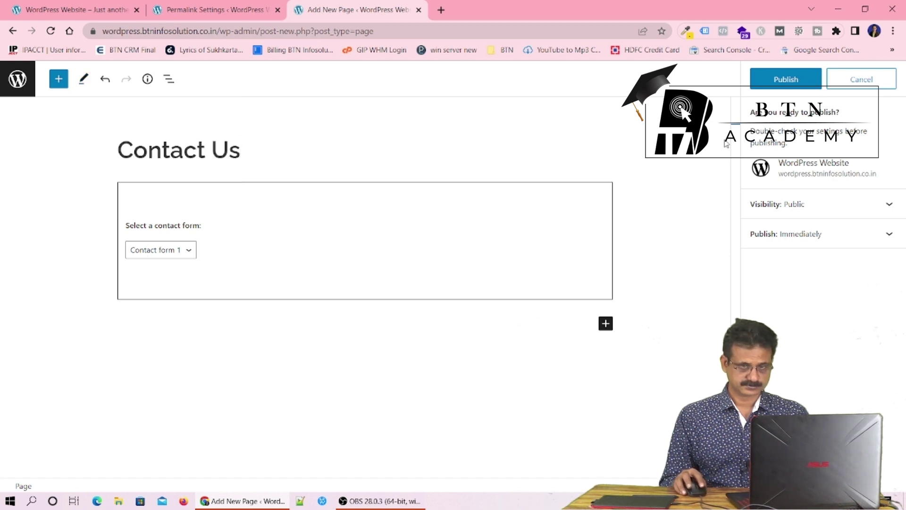
left_click(778, 78)
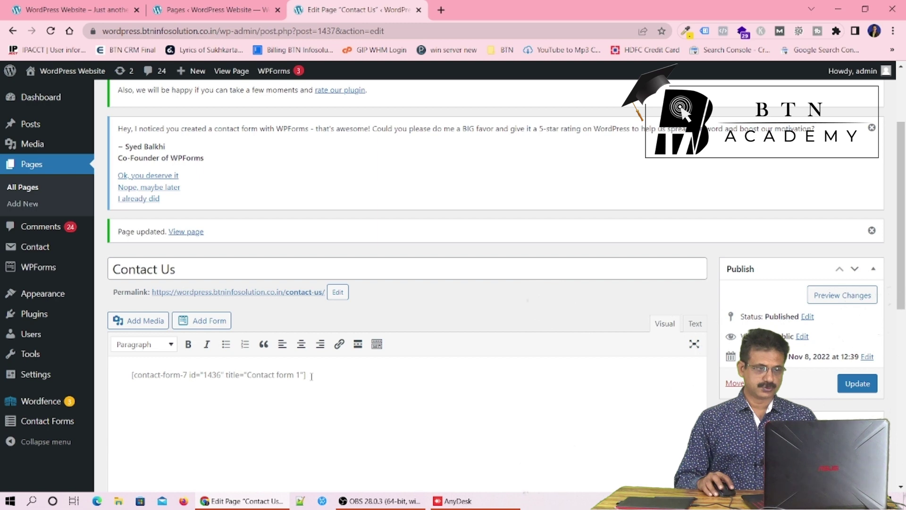
Update the Contact Us page with its [contact-form-7] shortcode and open the live page in a new tab
left_click_drag(306, 375, 128, 392)
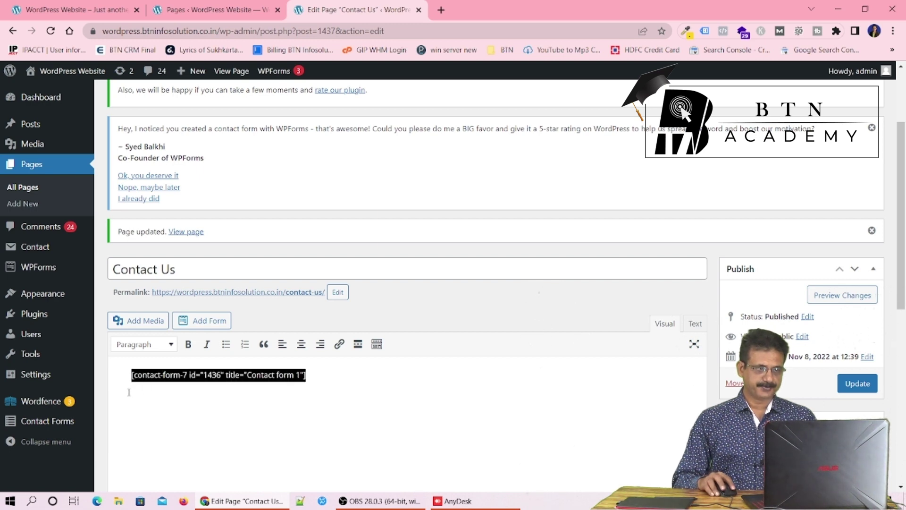
left_click(398, 386)
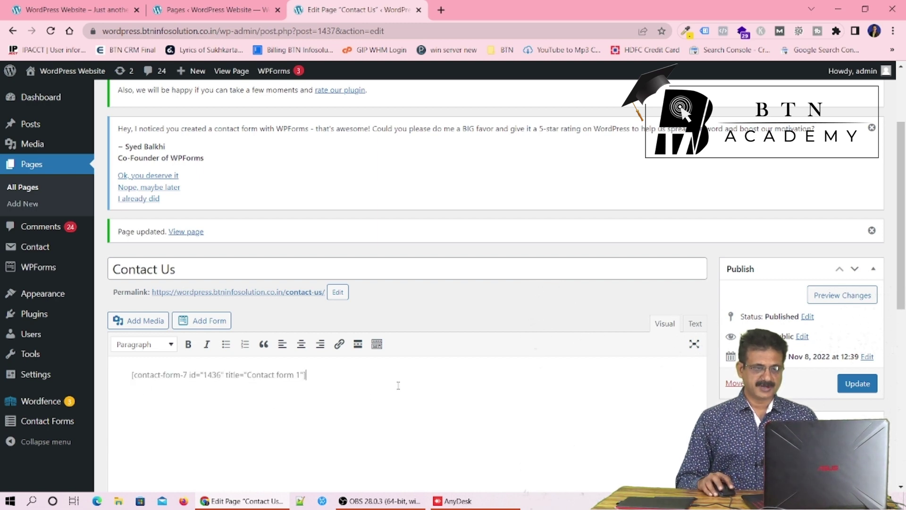
left_click(854, 390)
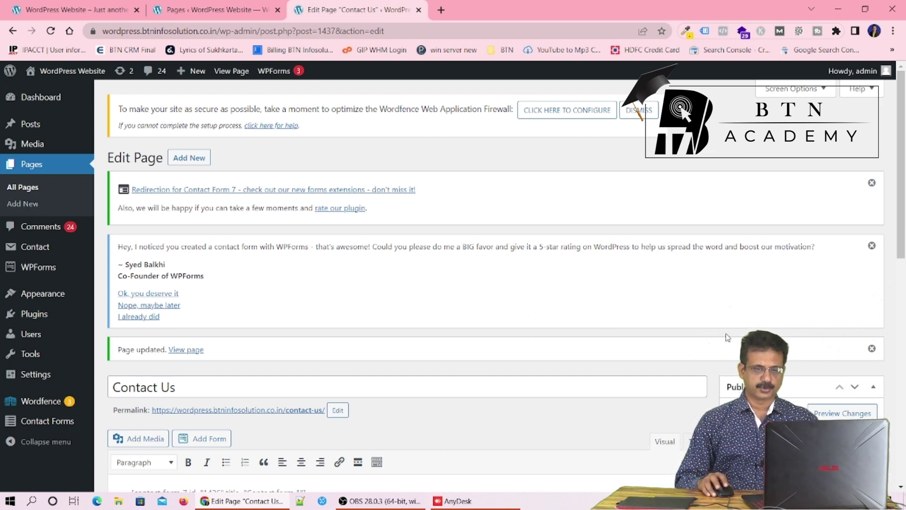
scroll(728, 337, "down", 2)
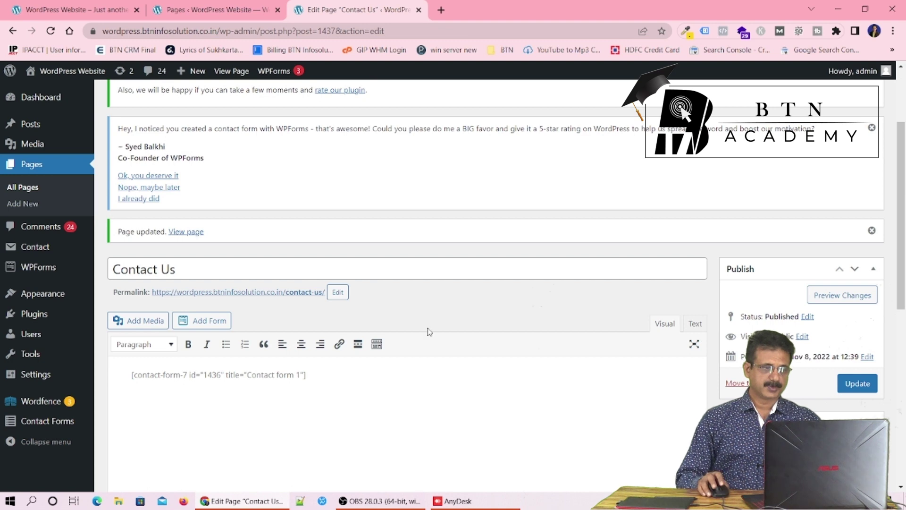
middle_click(236, 295)
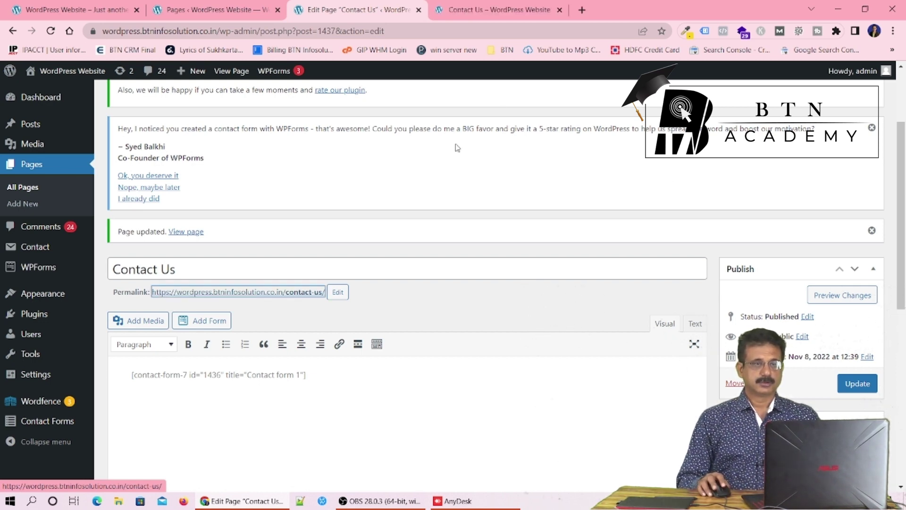
On the live Contact Us page, autofill the name, phone and email fields
left_click(500, 12)
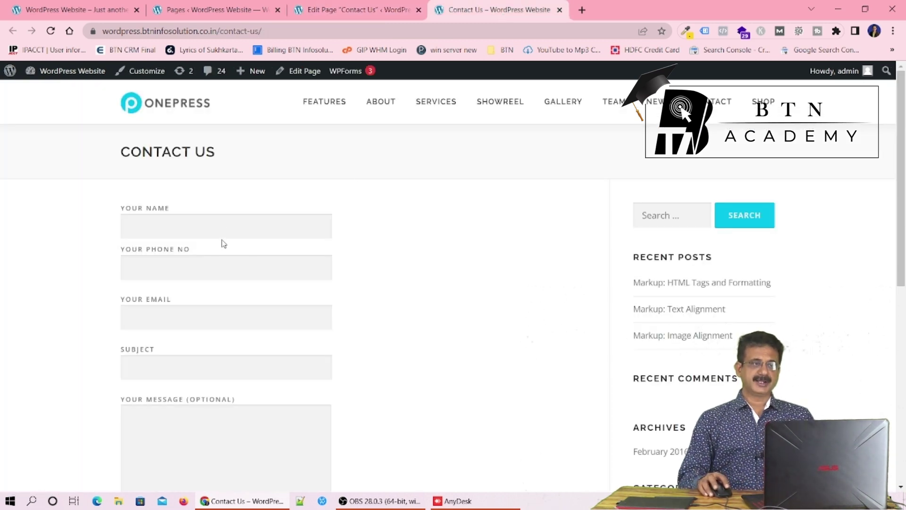
scroll(222, 228, "down", 2)
scroll(225, 233, "down", 1)
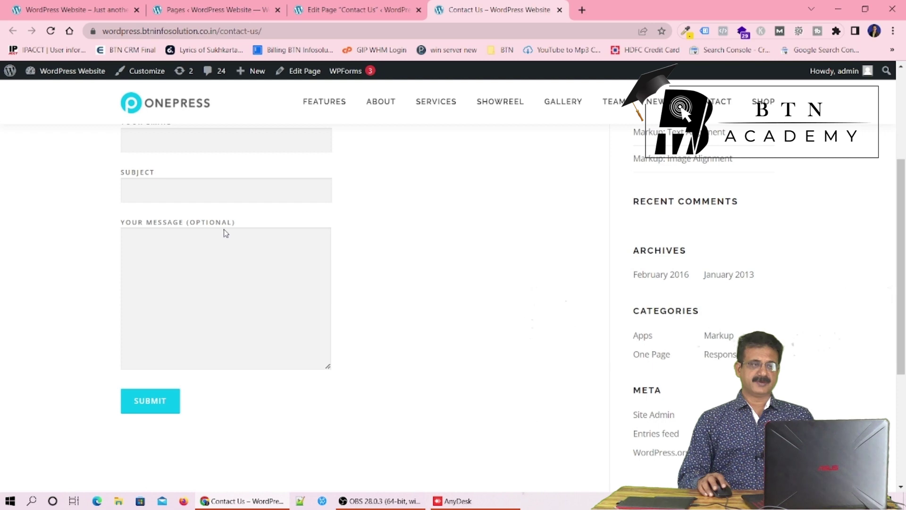
scroll(225, 233, "down", 1)
scroll(224, 230, "up", 3)
scroll(225, 229, "up", 1)
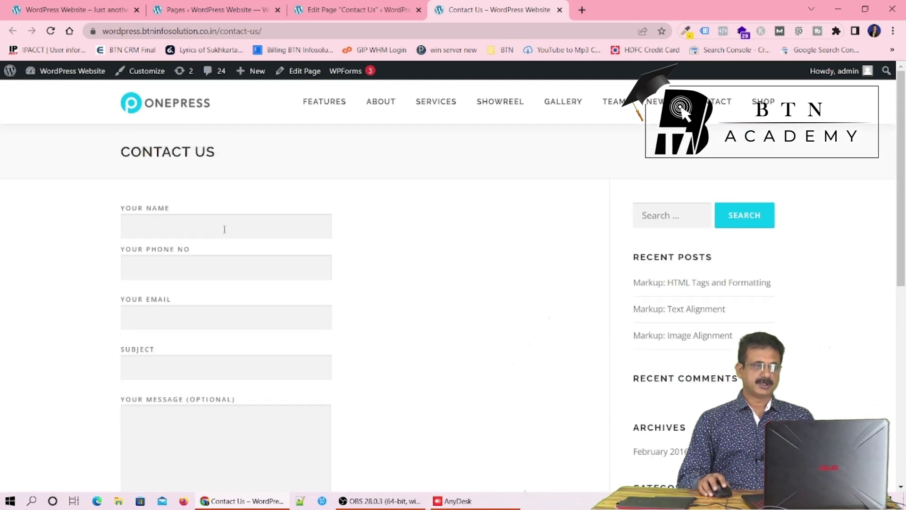
left_click(225, 229)
left_click(237, 263)
scroll(223, 356, "down", 1)
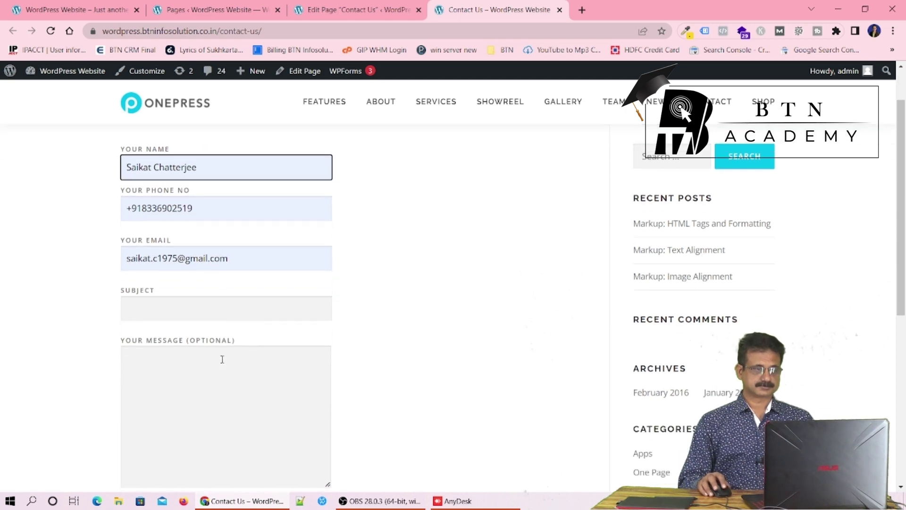
Enter subject 'Test' and message 'My Message', then submit the form
left_click(224, 313)
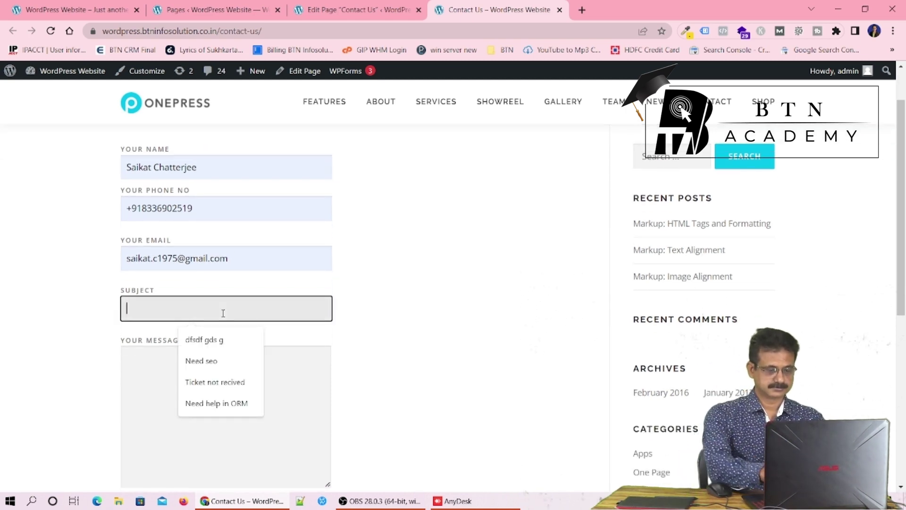
type("Test")
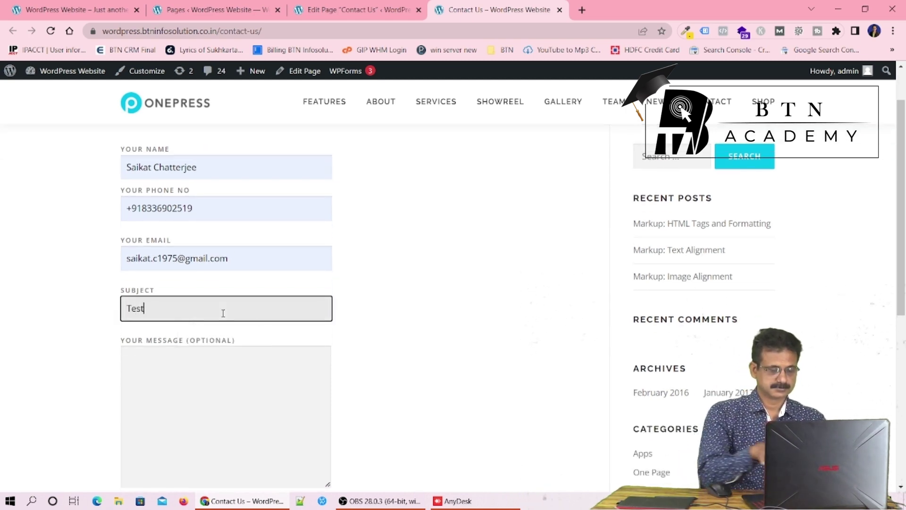
left_click(223, 437)
type("My")
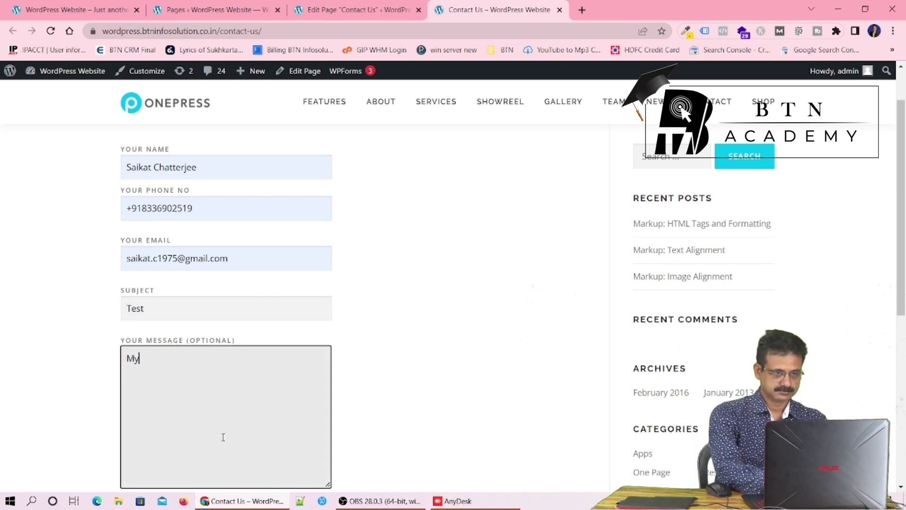
type(" Message")
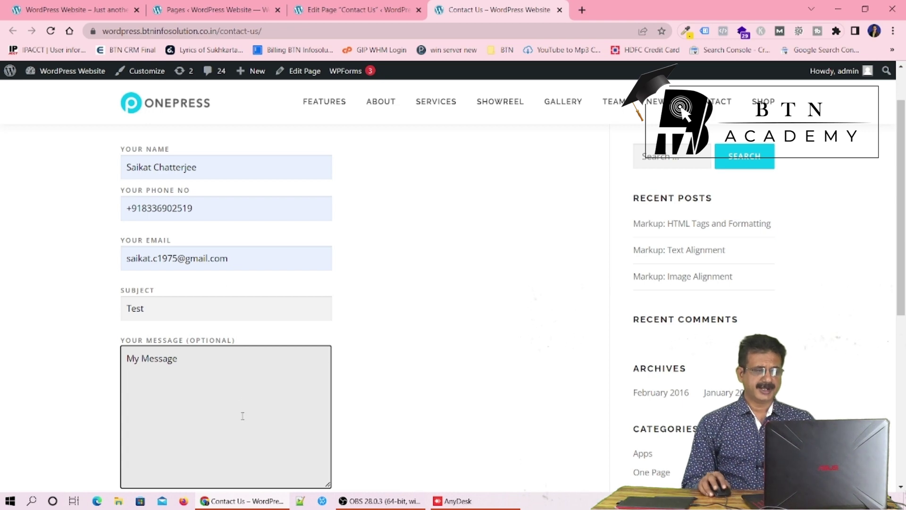
scroll(242, 416, "down", 1)
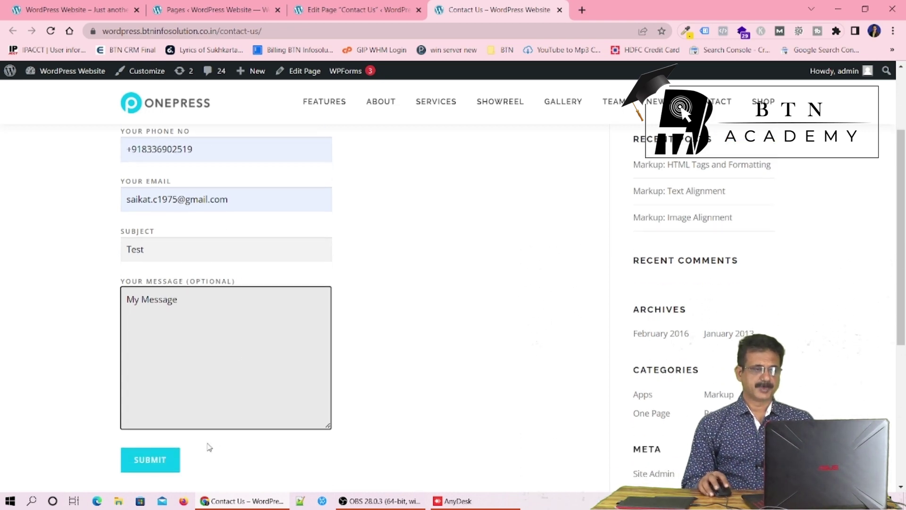
left_click(150, 463)
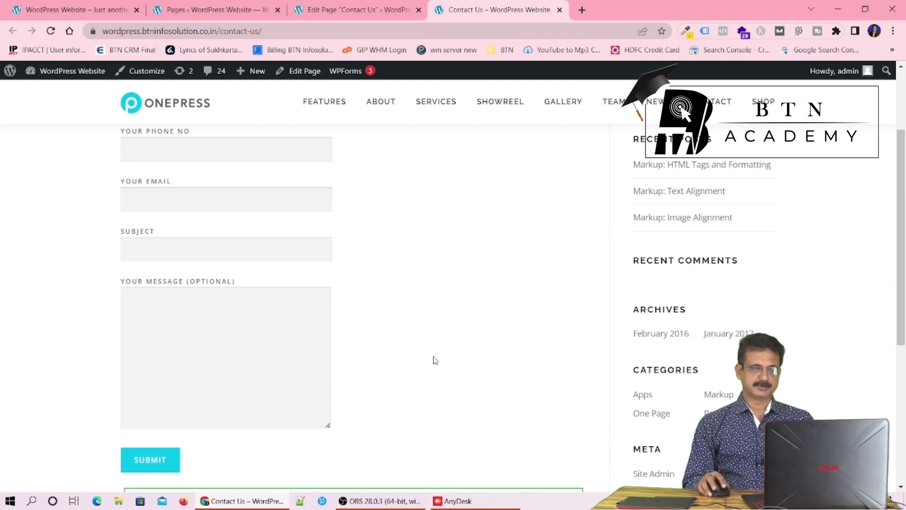
scroll(444, 349, "down", 3)
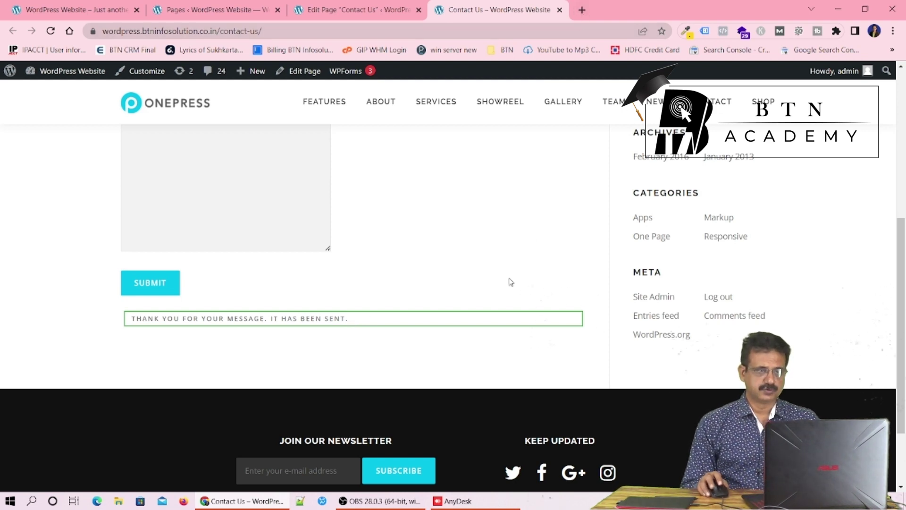
scroll(506, 286, "up", 6)
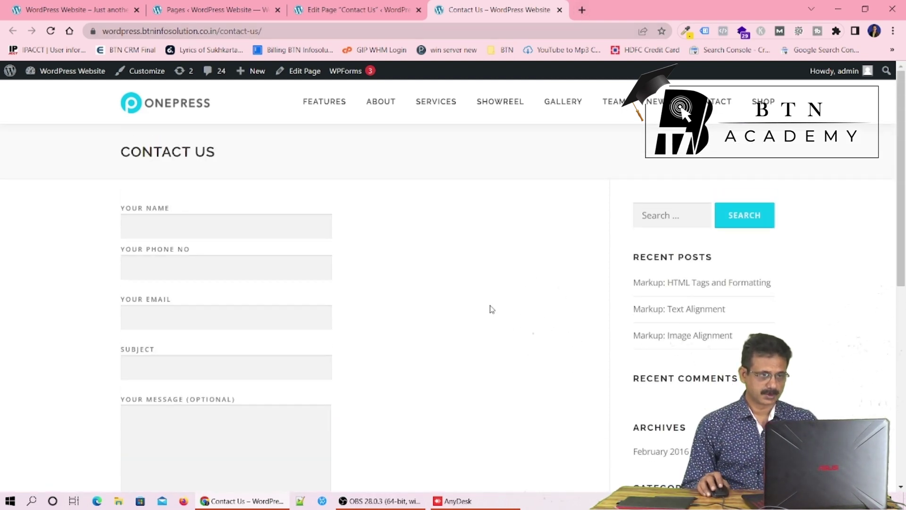
Open Gmail in a new tab and read the first 'Test' email with the submitted form details
left_click(582, 9)
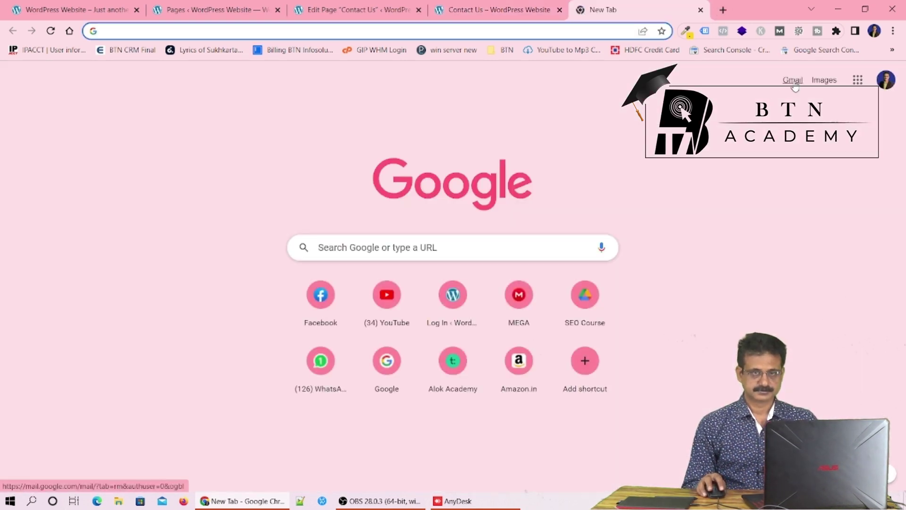
left_click(793, 83)
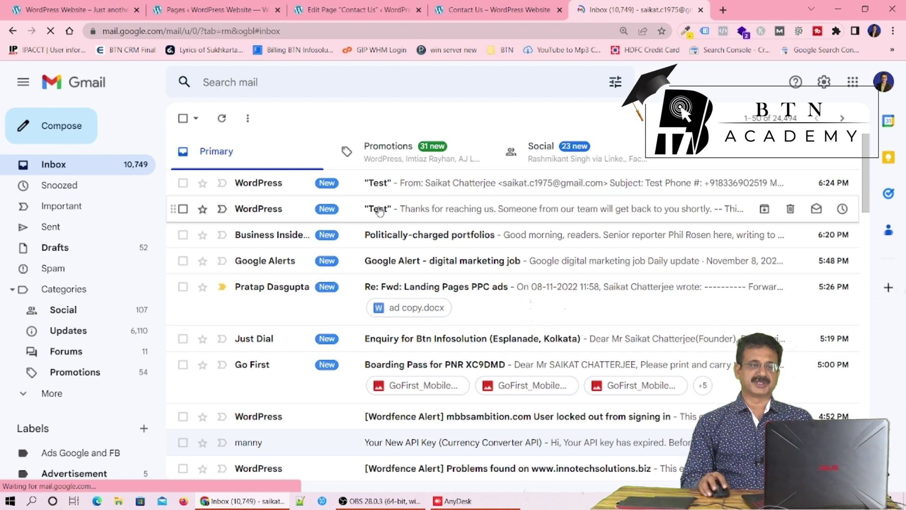
left_click(375, 184)
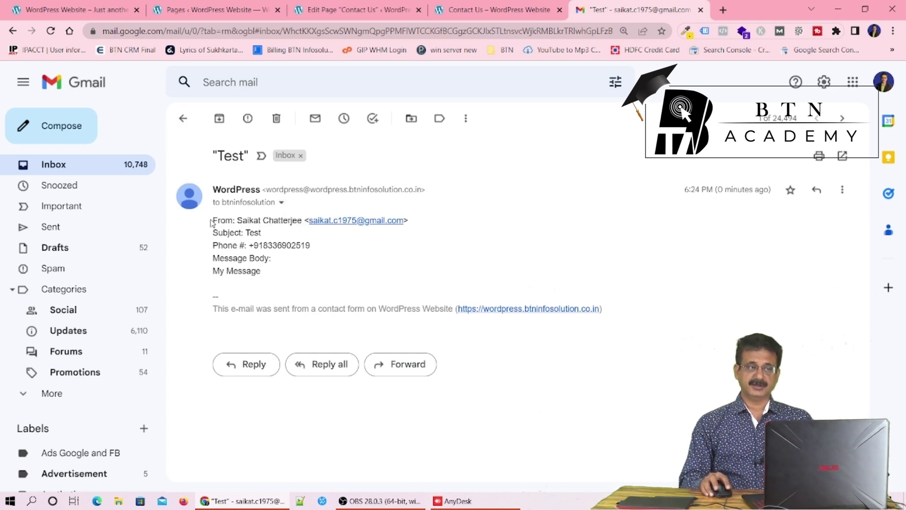
left_click_drag(214, 220, 272, 284)
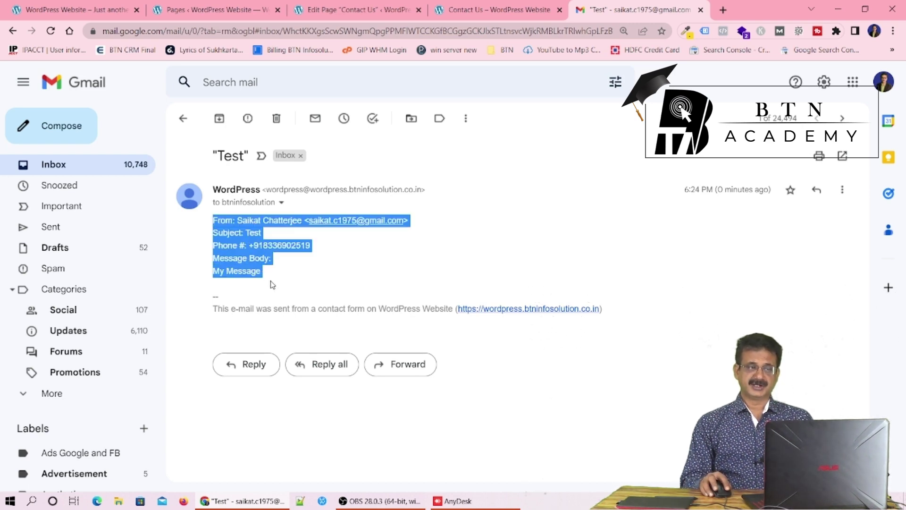
left_click(306, 263)
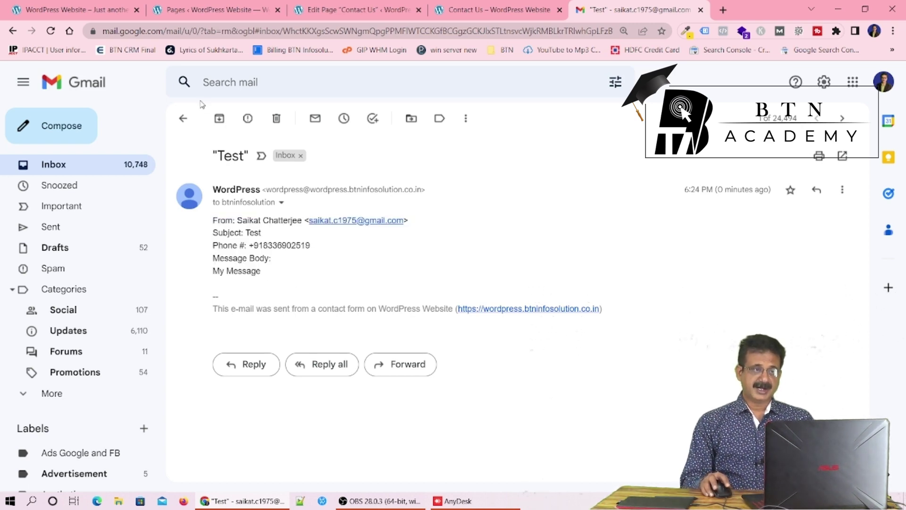
Open the 'Thanks for reaching us' auto-reply and check its sender and recipient details
left_click(183, 121)
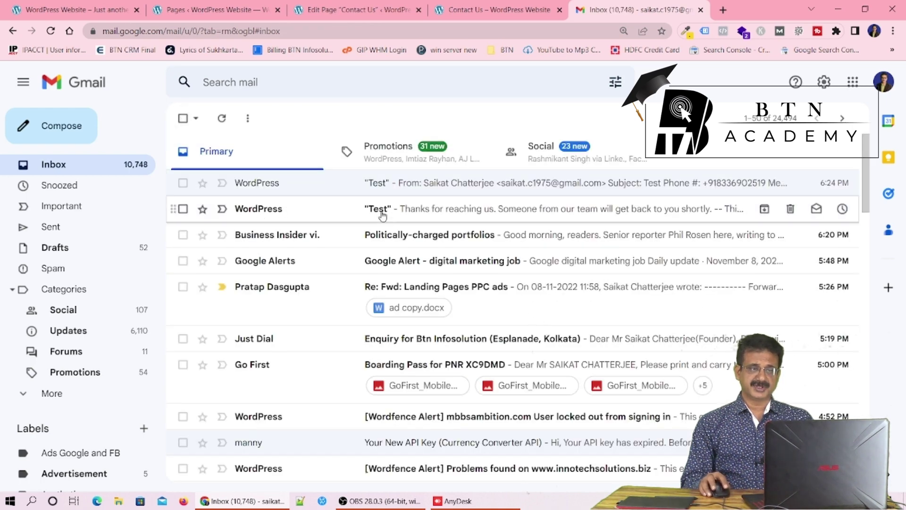
left_click(384, 215)
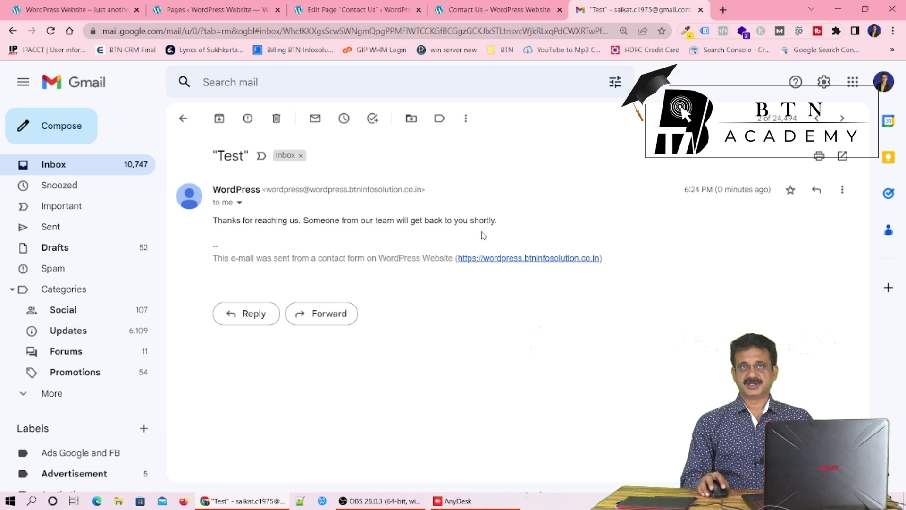
left_click(239, 203)
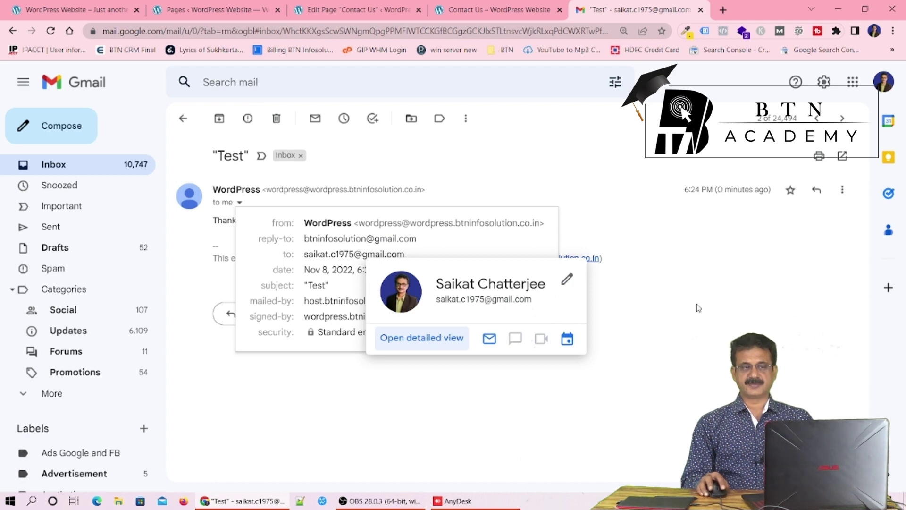
left_click(715, 308)
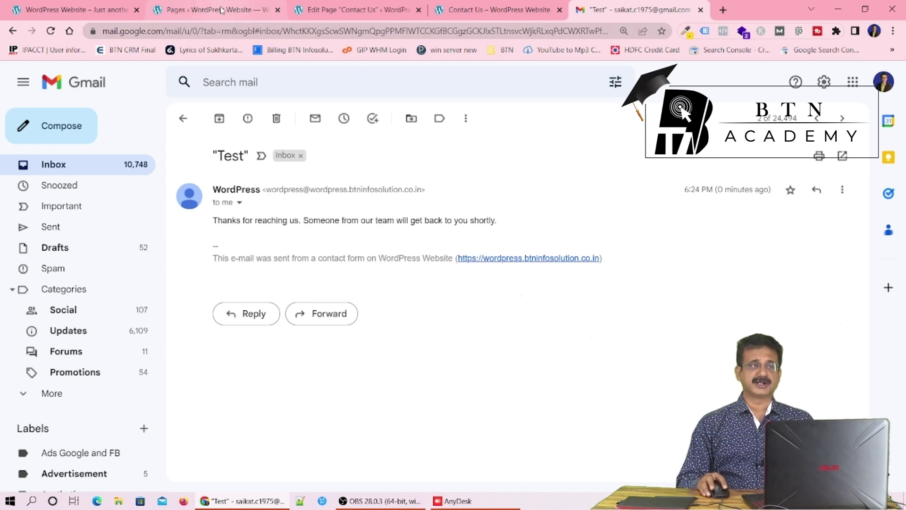
View Contact form 1's stored entries under Contact Forms, showing the single 'Test' submission
left_click(222, 10)
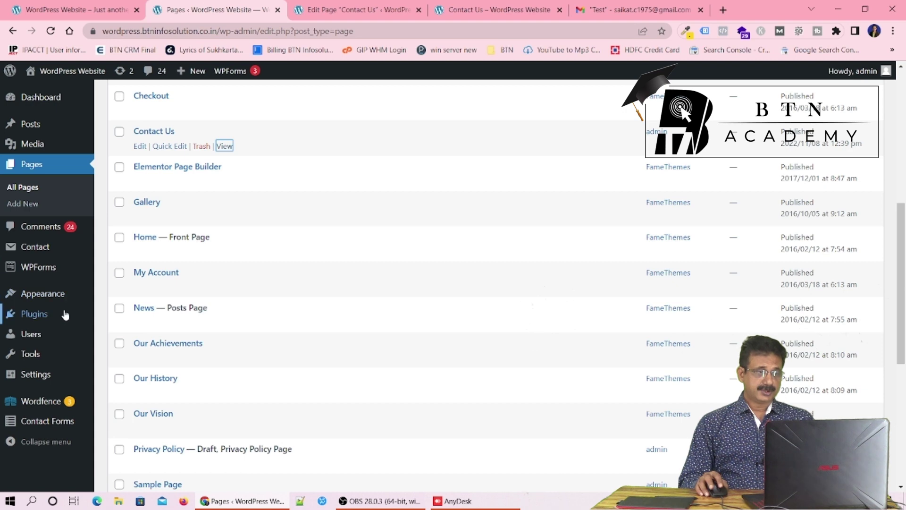
scroll(47, 372, "down", 1)
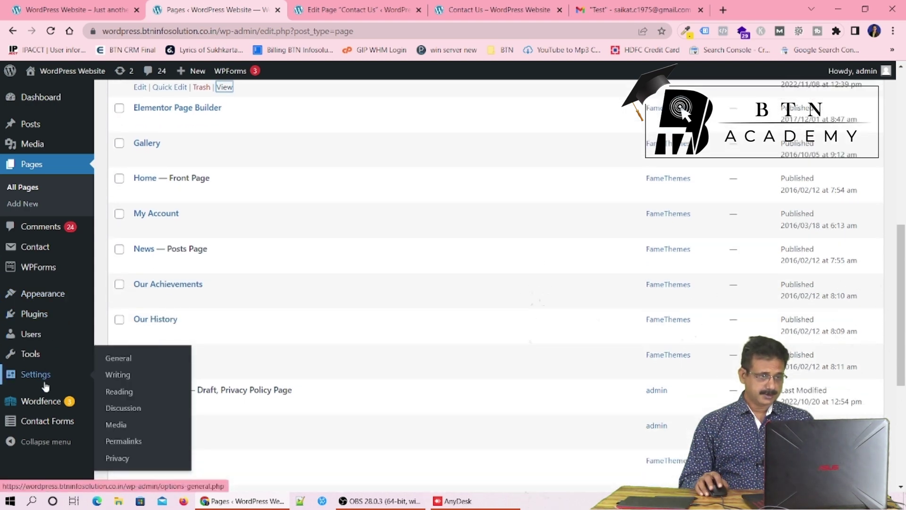
mouse_move(42, 429)
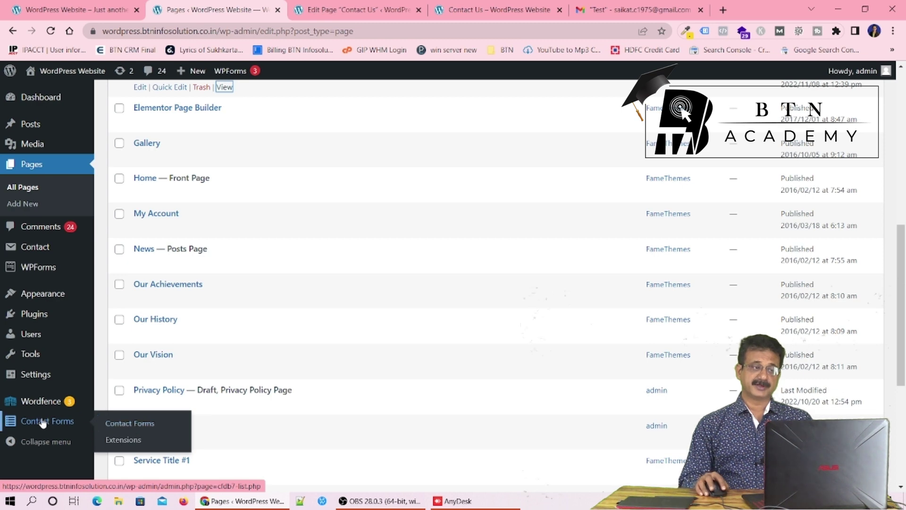
left_click(127, 426)
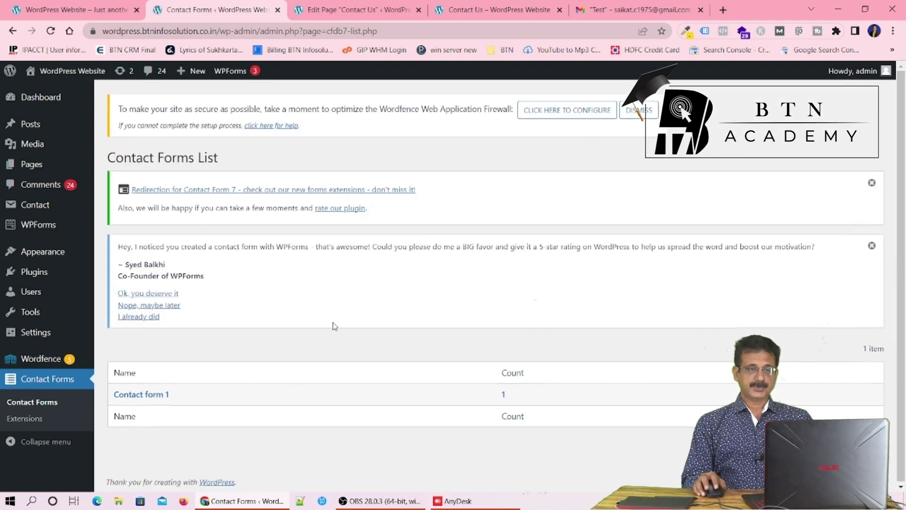
left_click(153, 399)
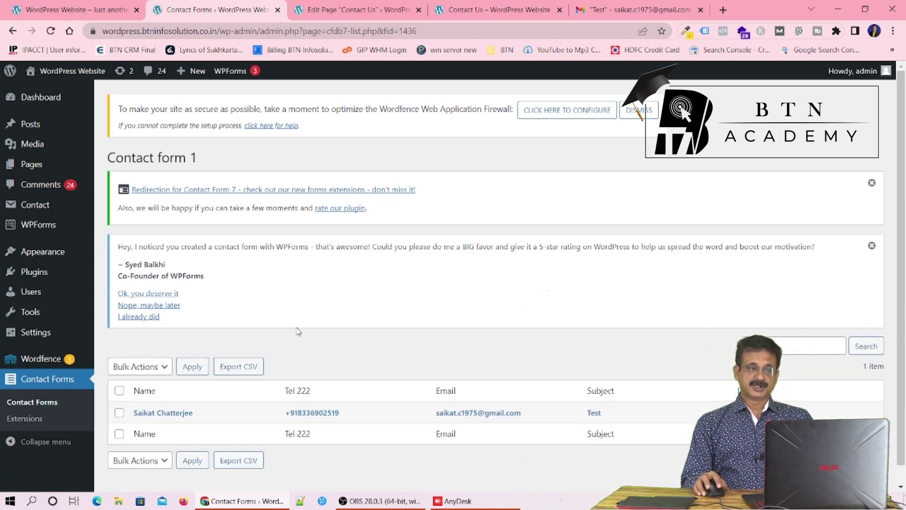
scroll(307, 326, "down", 1)
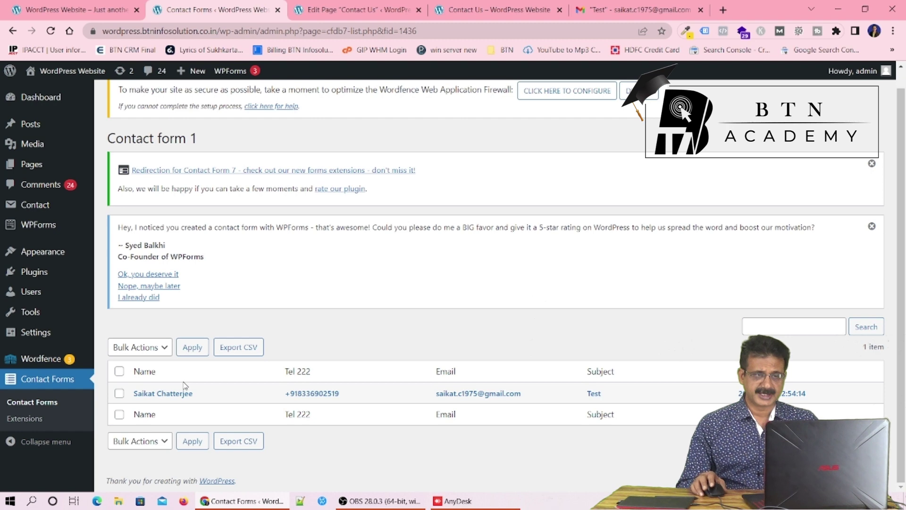
scroll(189, 368, "up", 1)
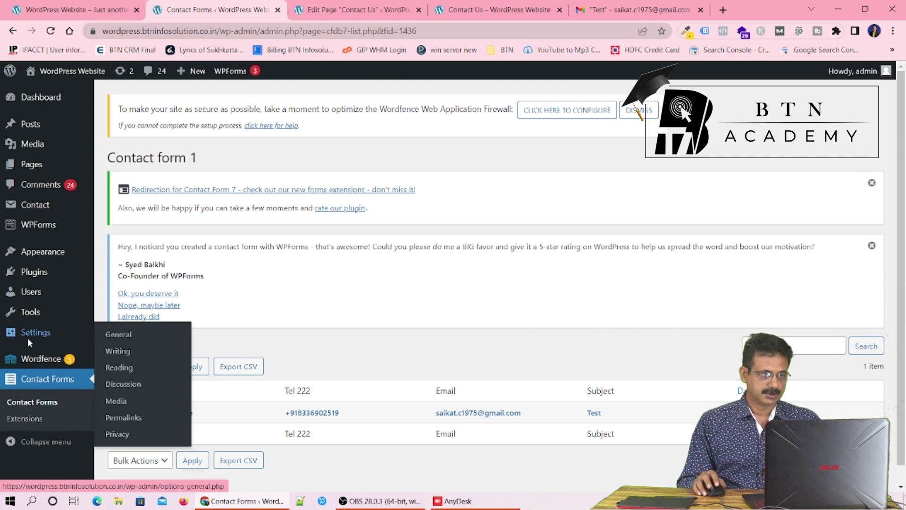
left_click(321, 10)
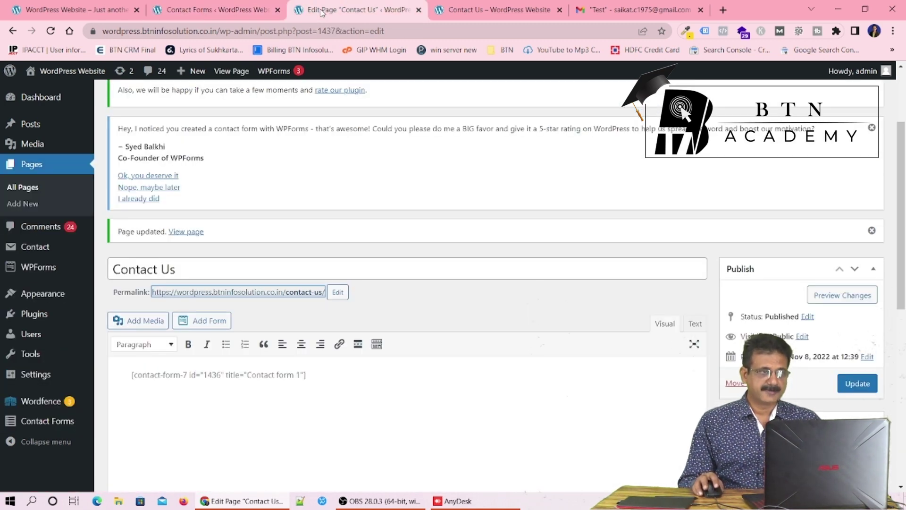
Start a new page titled 'Thank You'
scroll(326, 222, "up", 2)
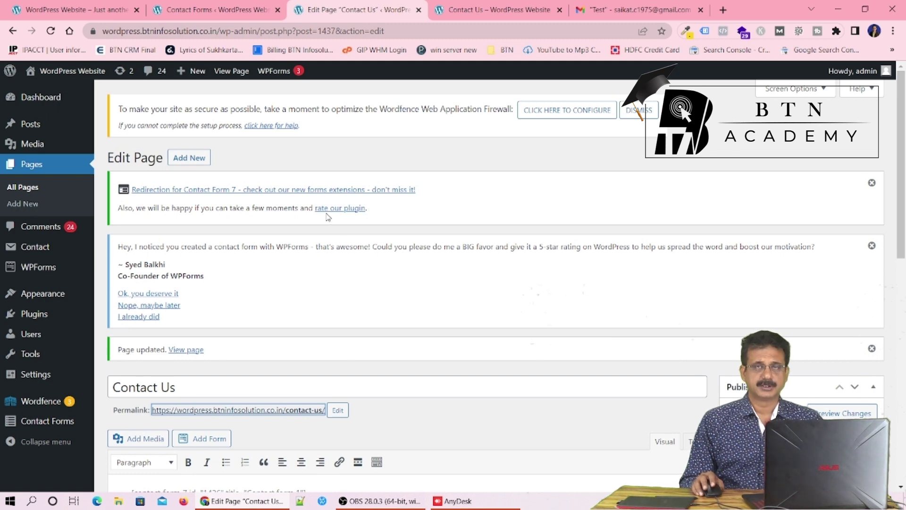
left_click(190, 160)
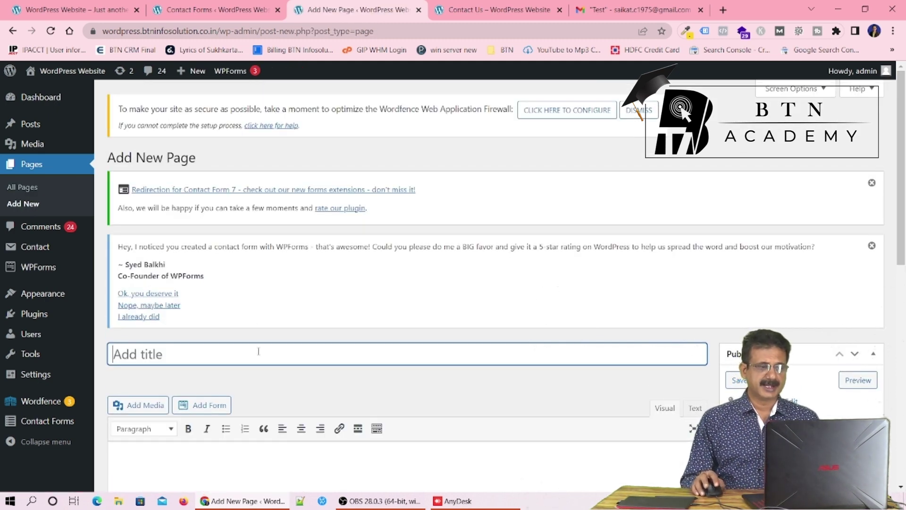
type("Th")
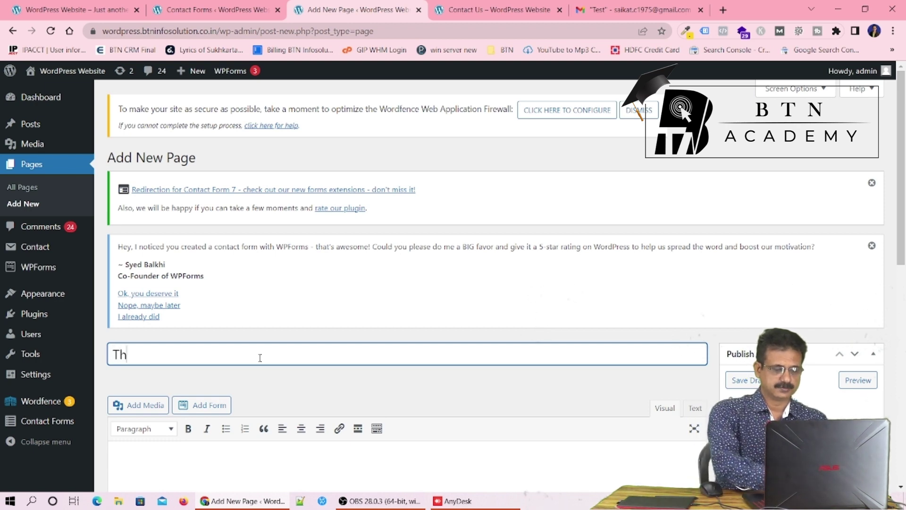
type("ank You")
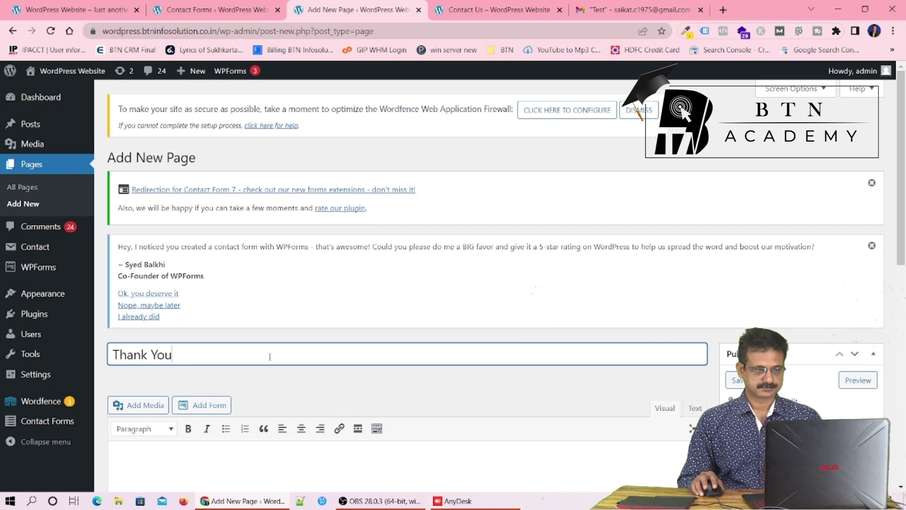
scroll(269, 356, "down", 5)
left_click(296, 273)
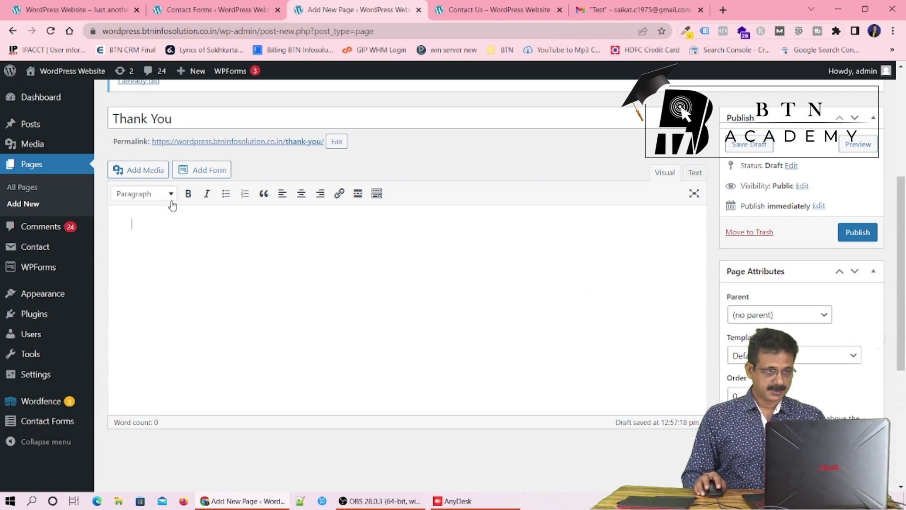
In the Text editor, add <h1>Thanks for contacting us</h1> as the body and publish
left_click(693, 177)
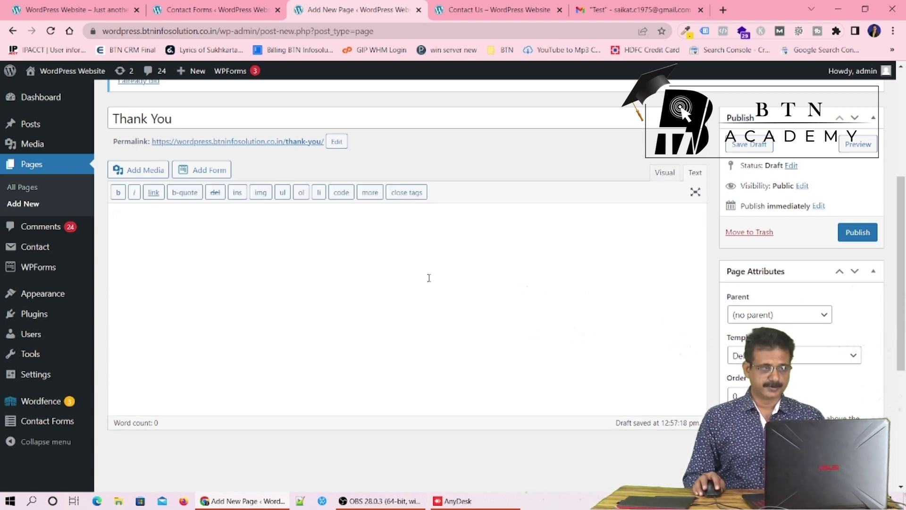
type("<h1>")
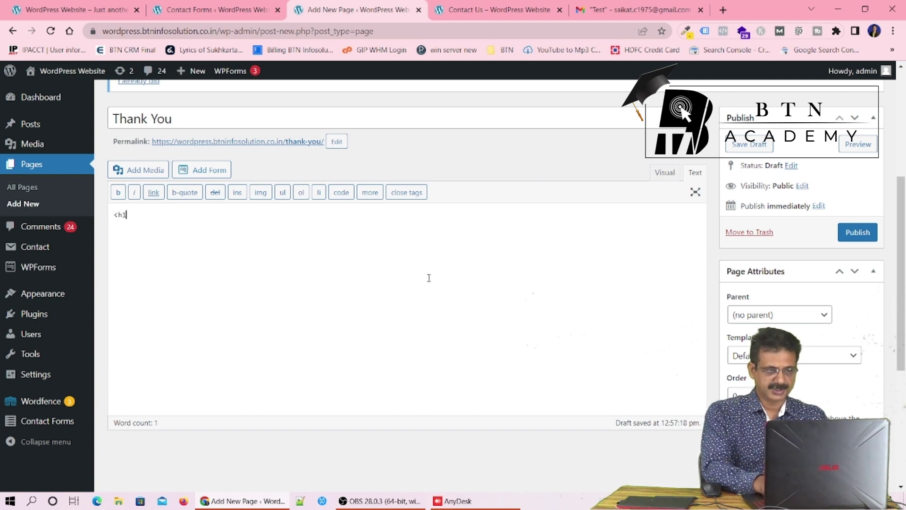
type("Tha")
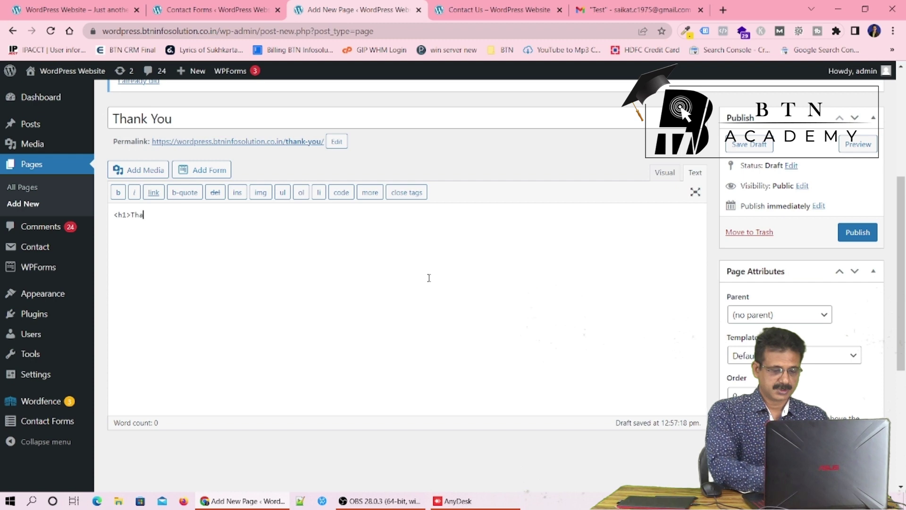
type("nks ")
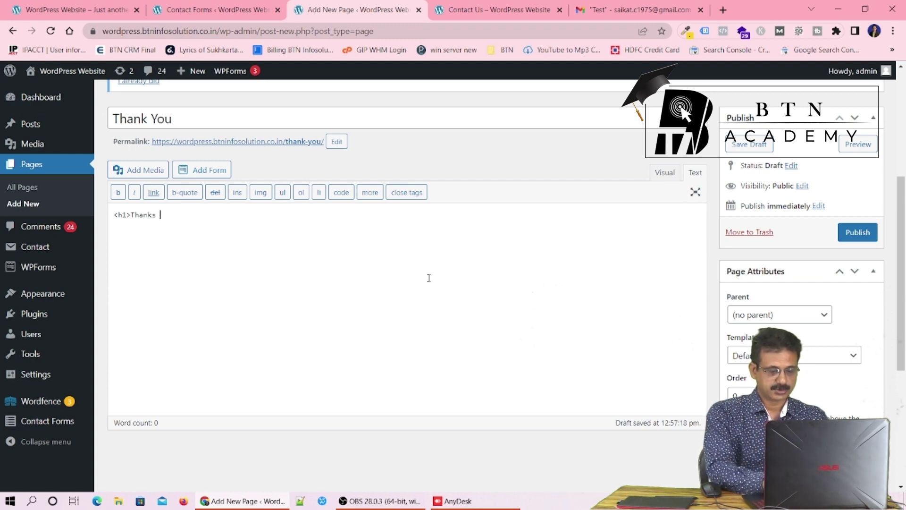
type("for con")
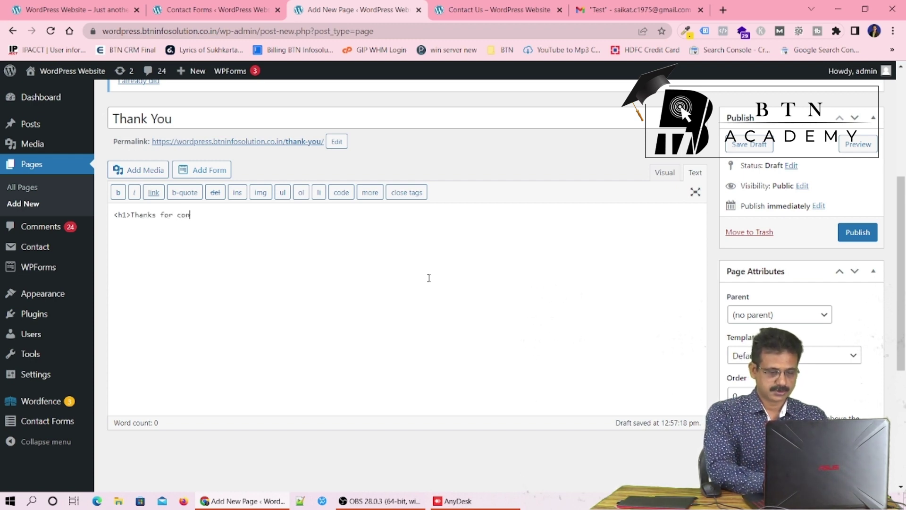
type("tactin")
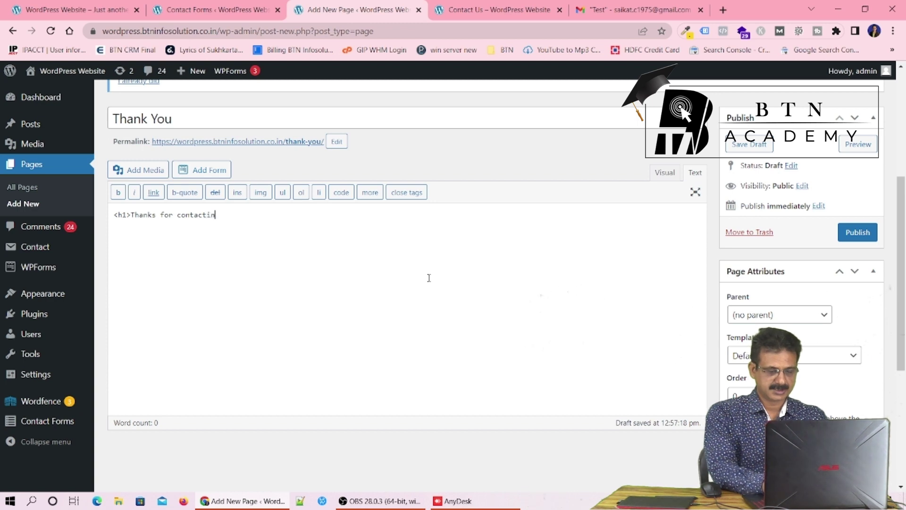
type("g U")
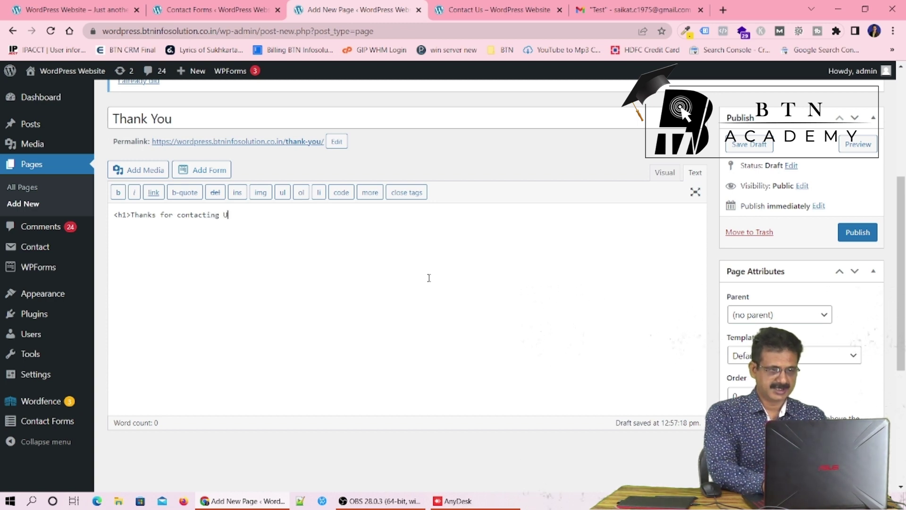
type("s")
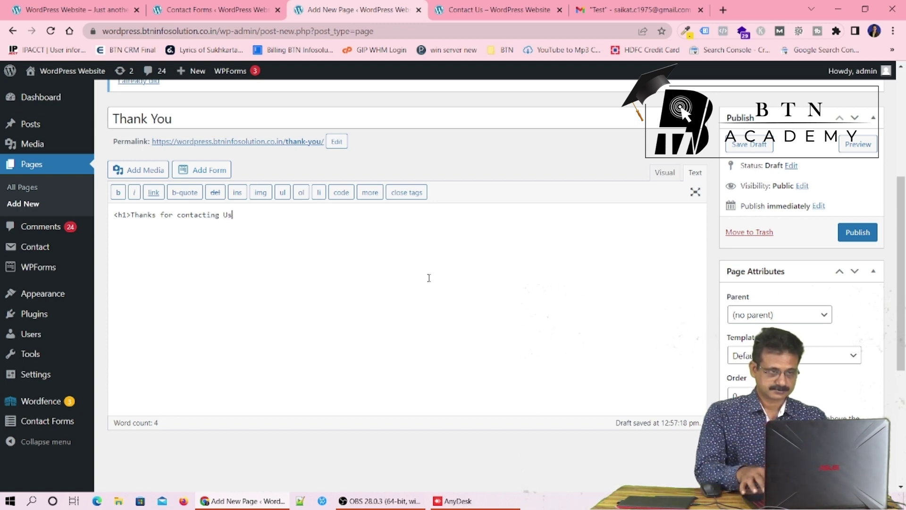
key("Left")
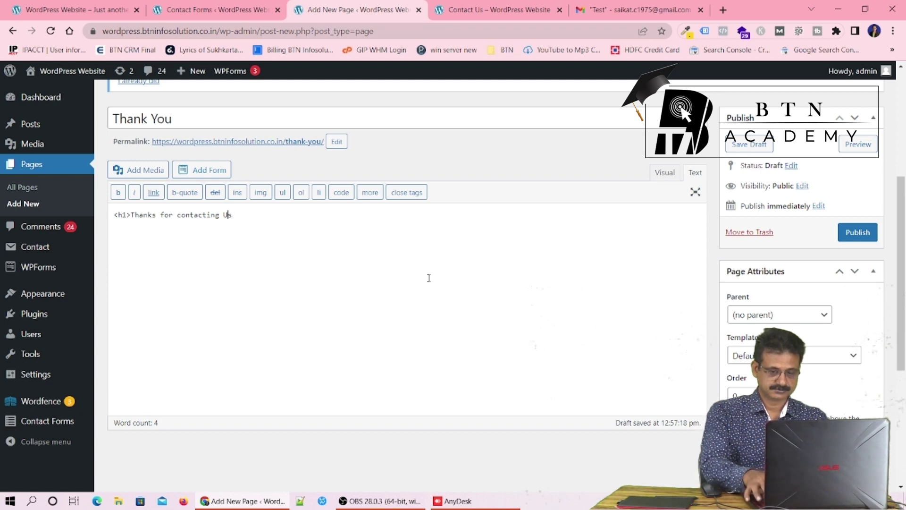
key("BackSpace")
type("u")
key("Right")
type("<")
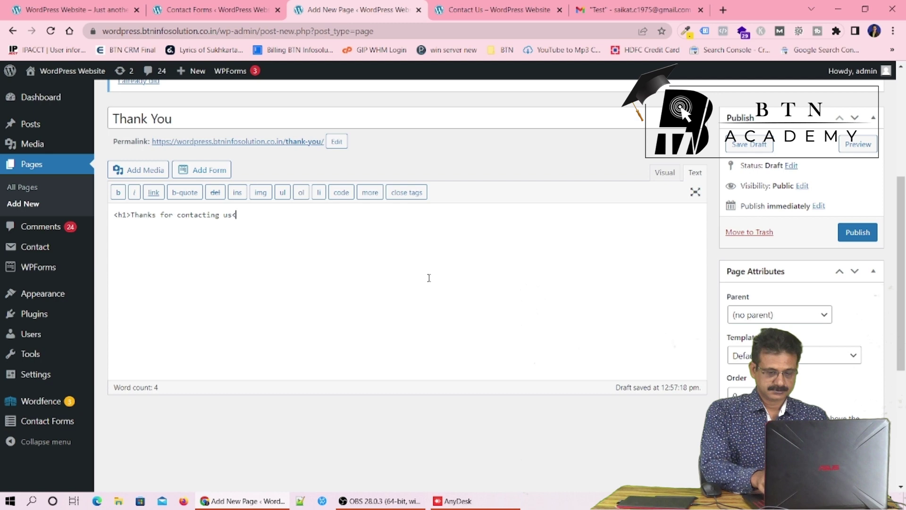
type("/h")
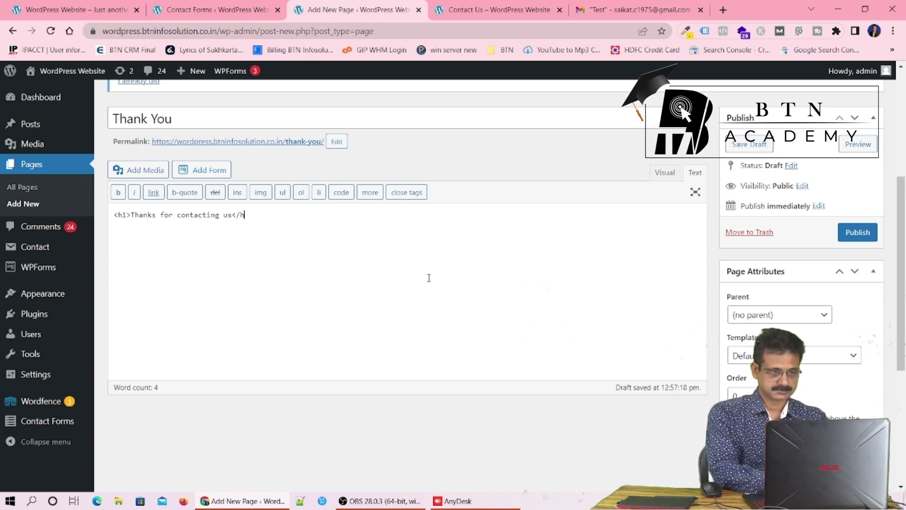
type("1>")
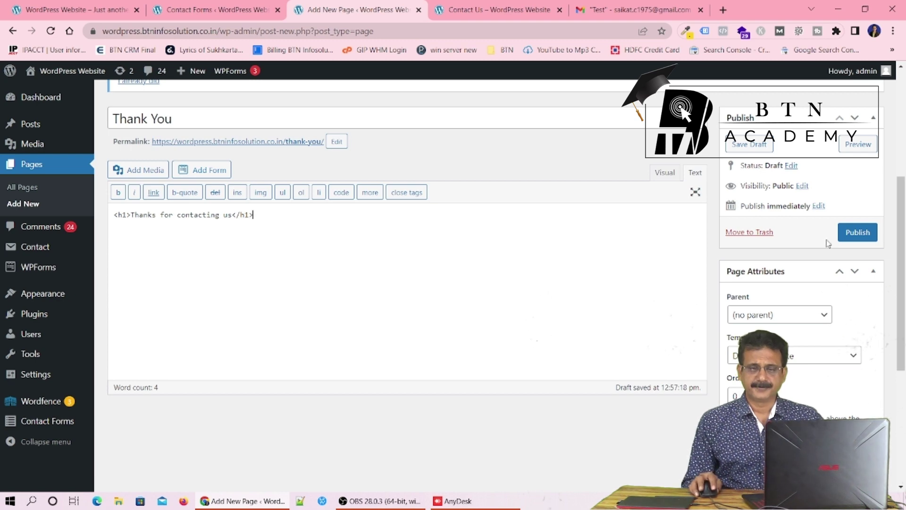
left_click(853, 239)
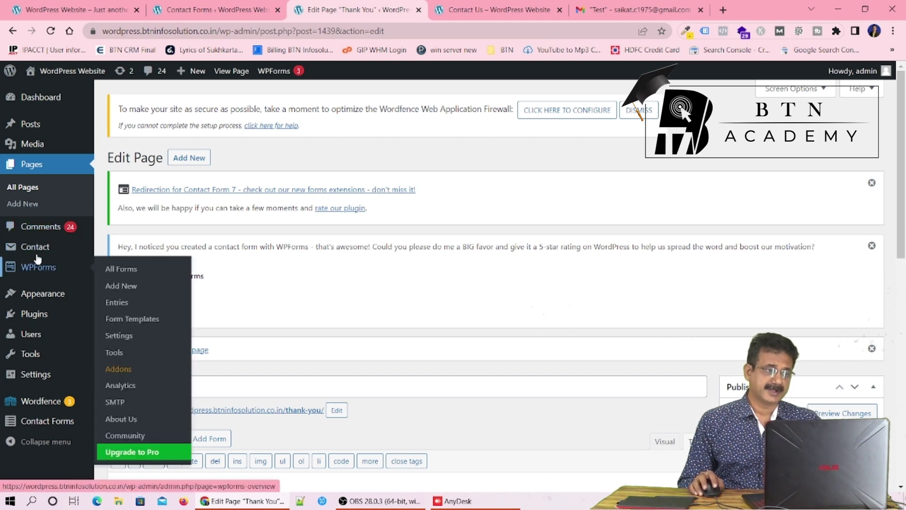
Open Contact form 1 from the Contact Forms list and show its Actions tab
mouse_move(33, 250)
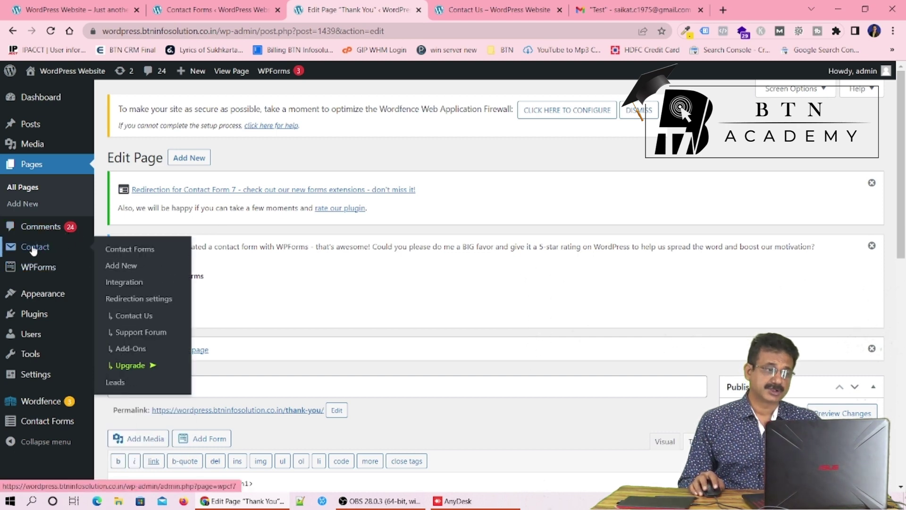
left_click(129, 250)
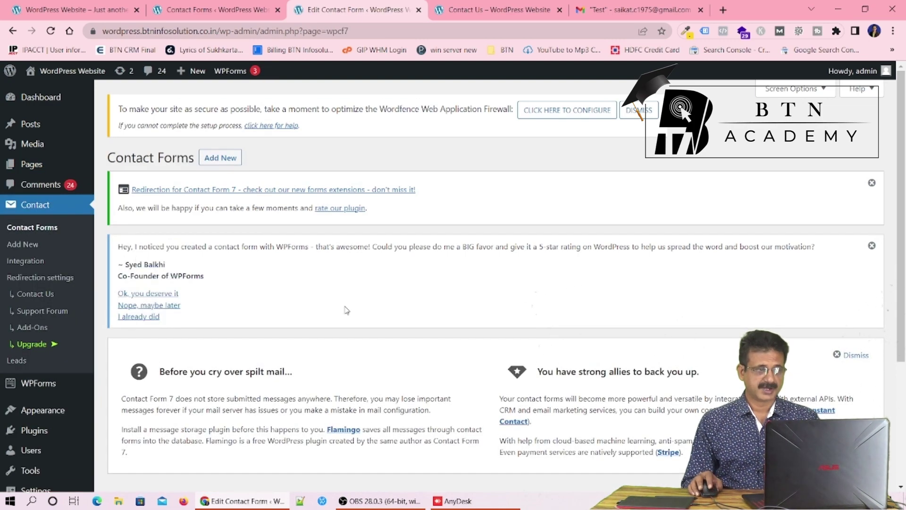
scroll(346, 310, "down", 4)
mouse_move(248, 380)
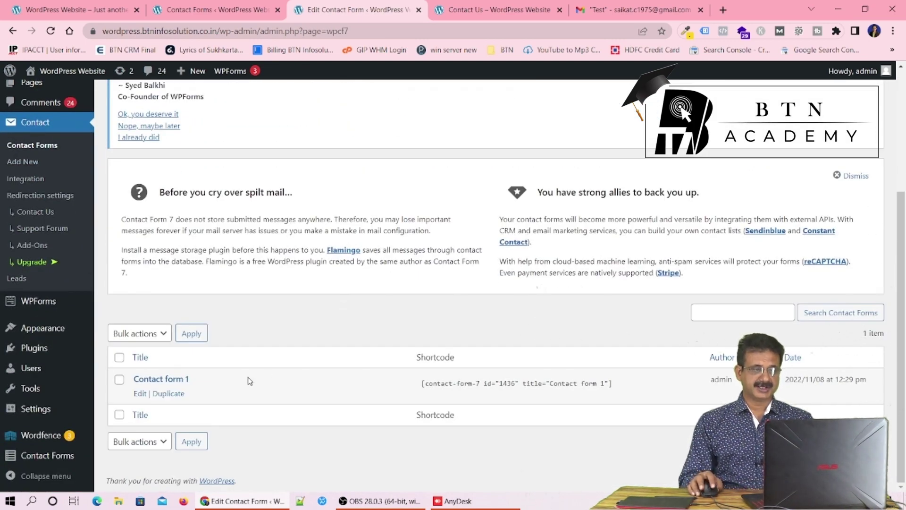
left_click(139, 394)
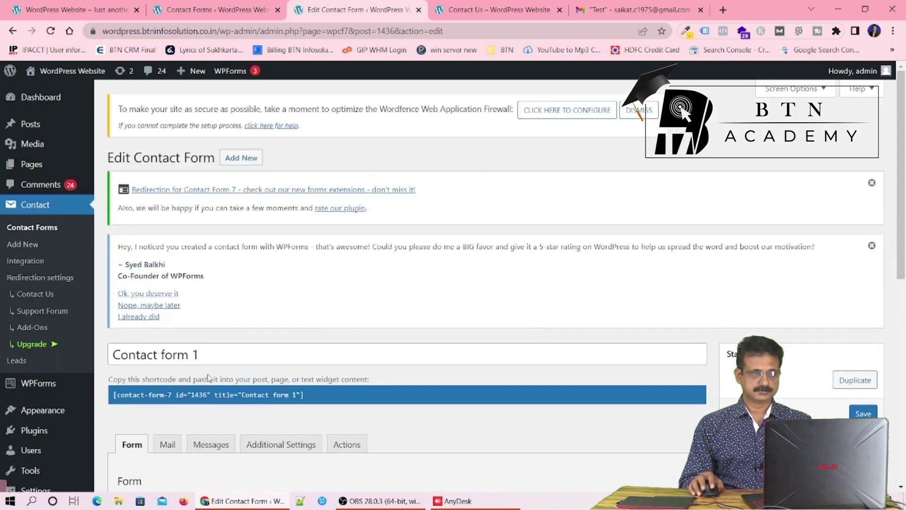
scroll(374, 283, "down", 3)
scroll(374, 283, "down", 3)
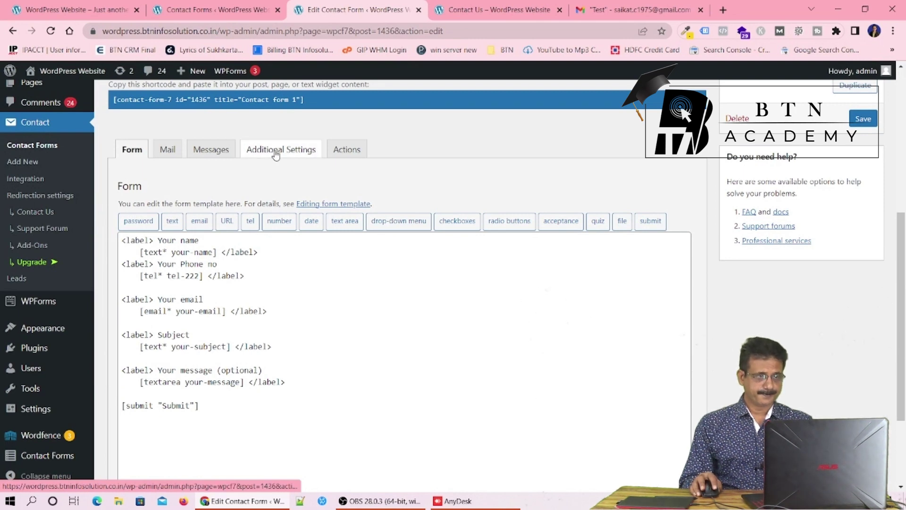
left_click(345, 151)
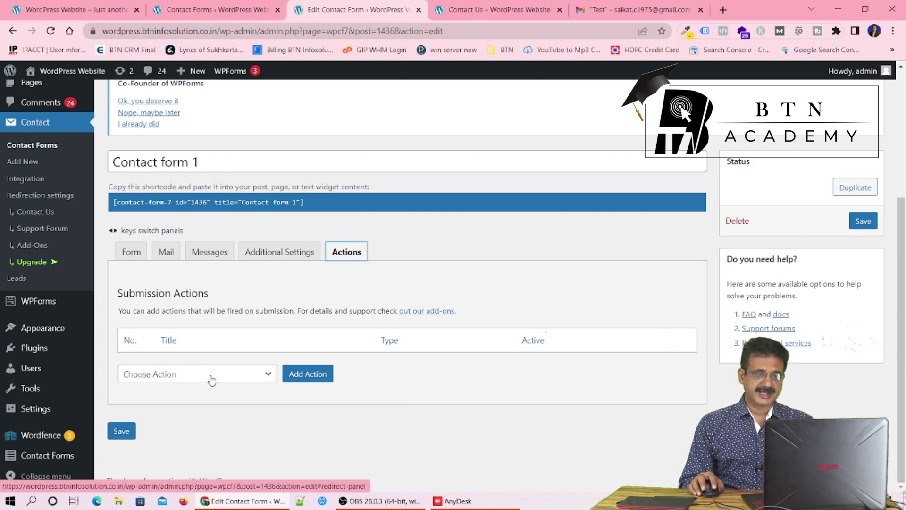
Add a Redirect action to Contact form 1
left_click(269, 374)
scroll(194, 264, "down", 1)
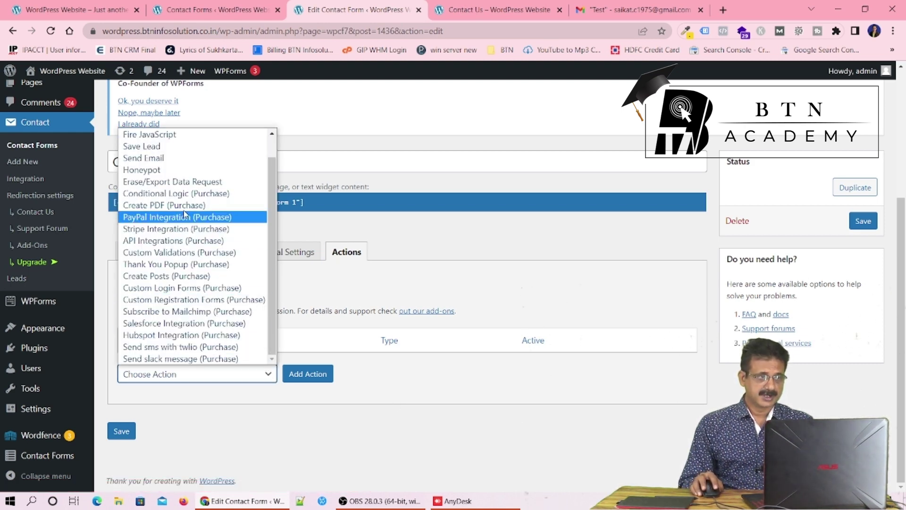
scroll(184, 159, "up", 2)
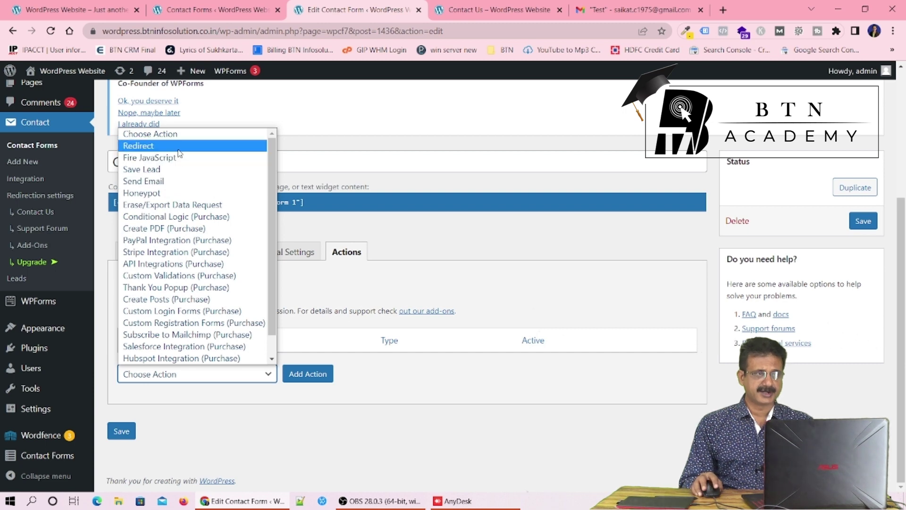
left_click(180, 146)
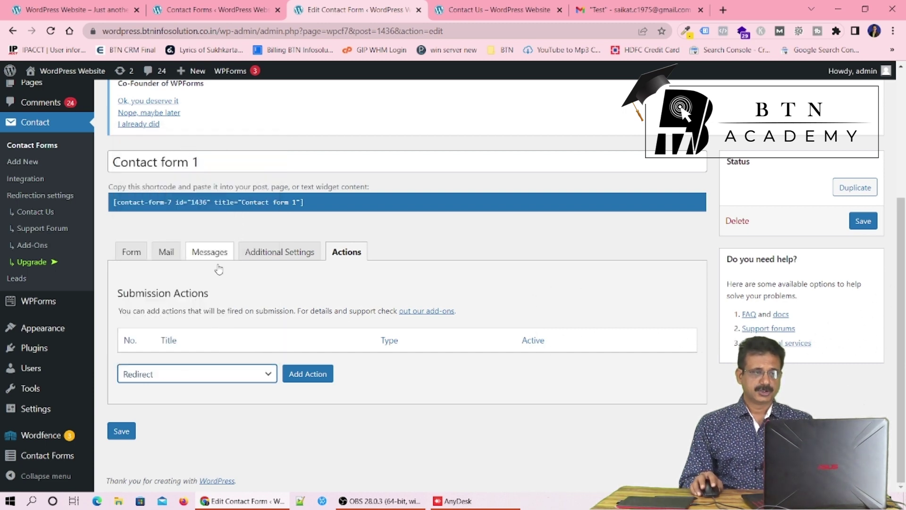
left_click(307, 373)
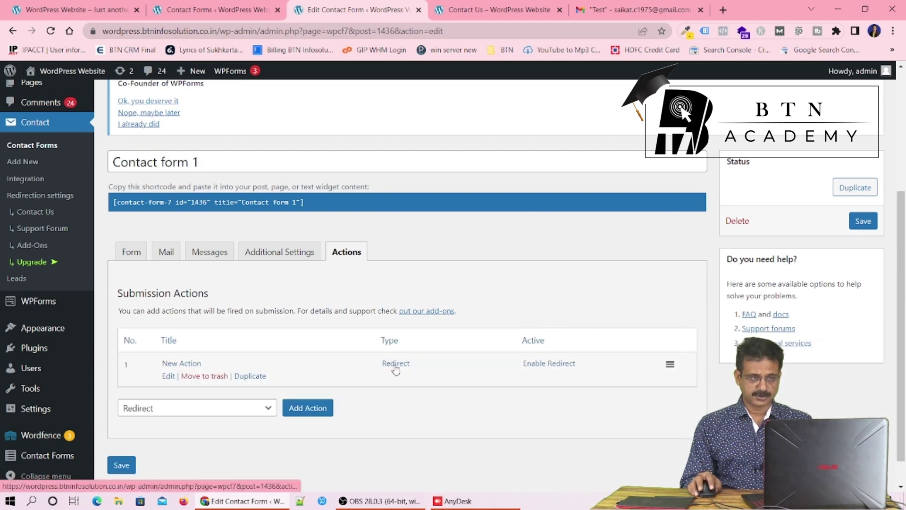
Set the redirect destination to the Thank You page and save the form
left_click(169, 377)
scroll(245, 382, "down", 3)
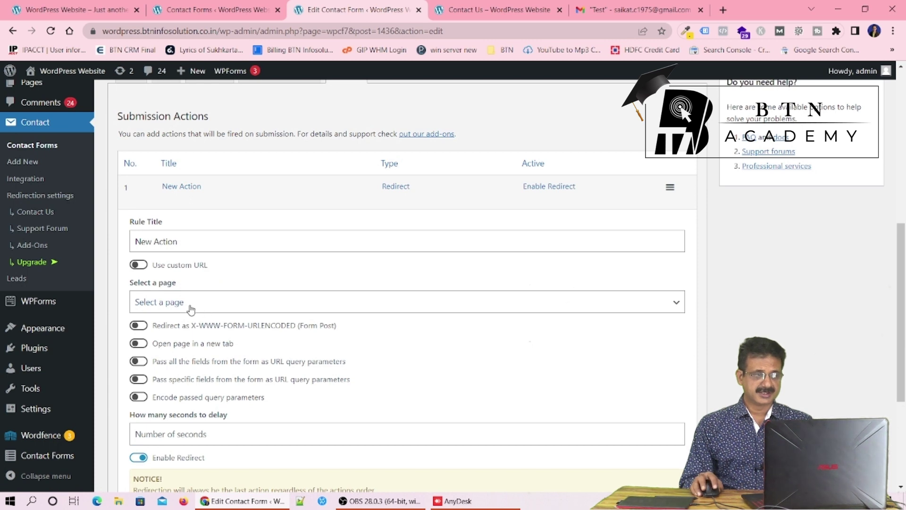
left_click(214, 304)
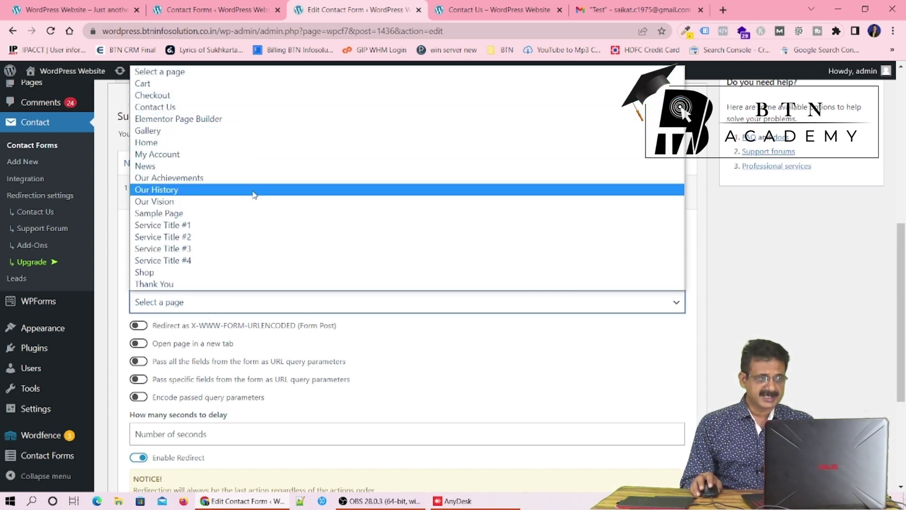
left_click(243, 285)
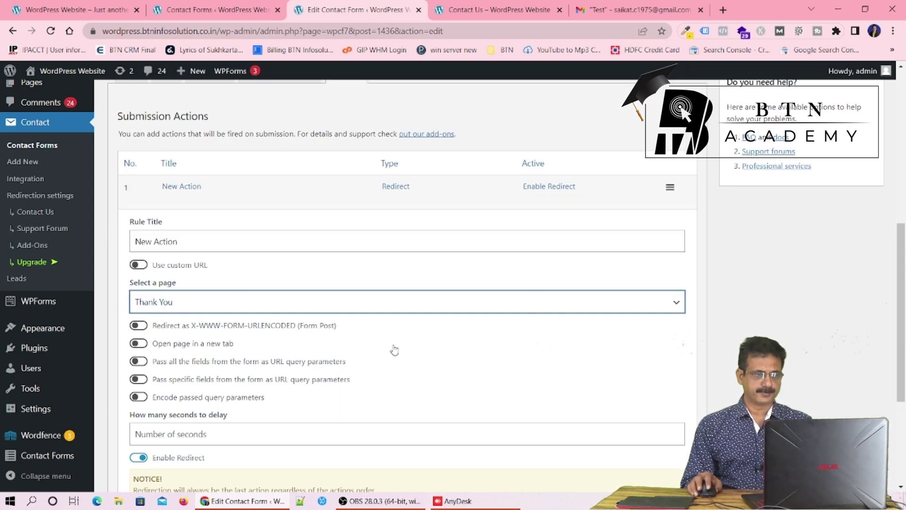
scroll(392, 348, "down", 4)
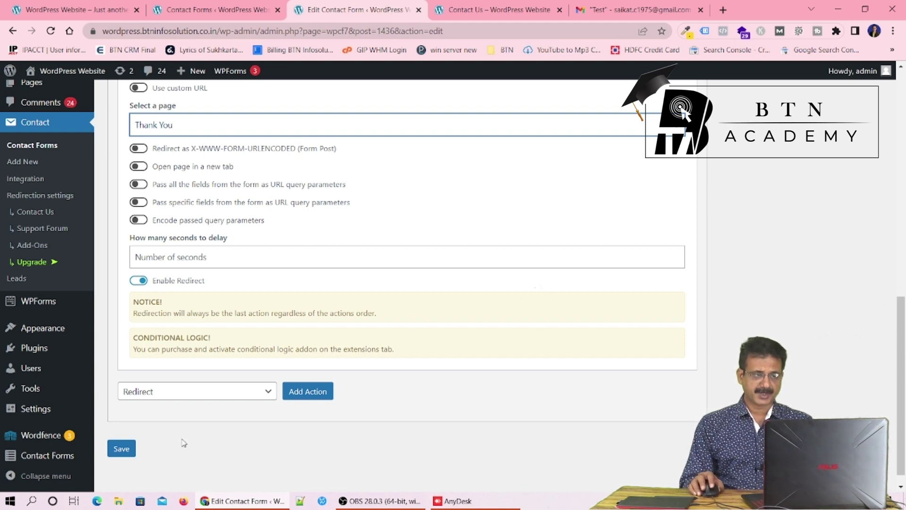
left_click(124, 452)
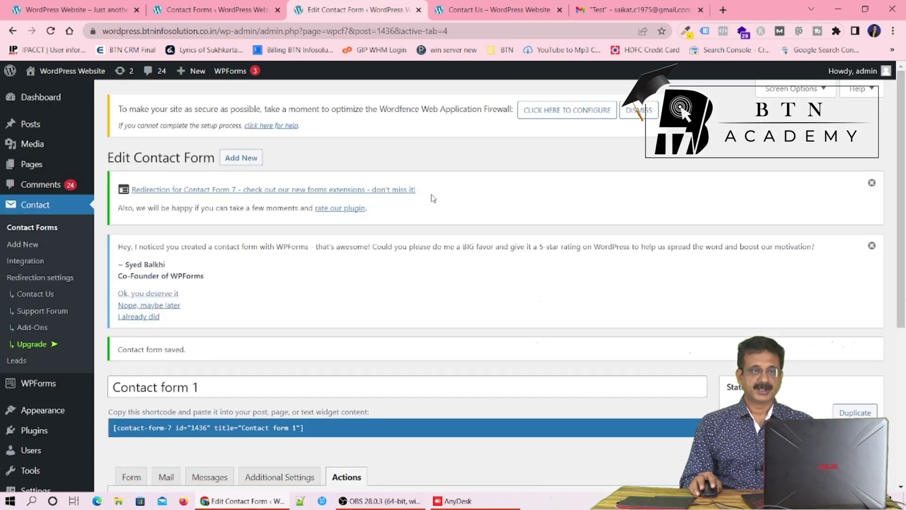
left_click(467, 14)
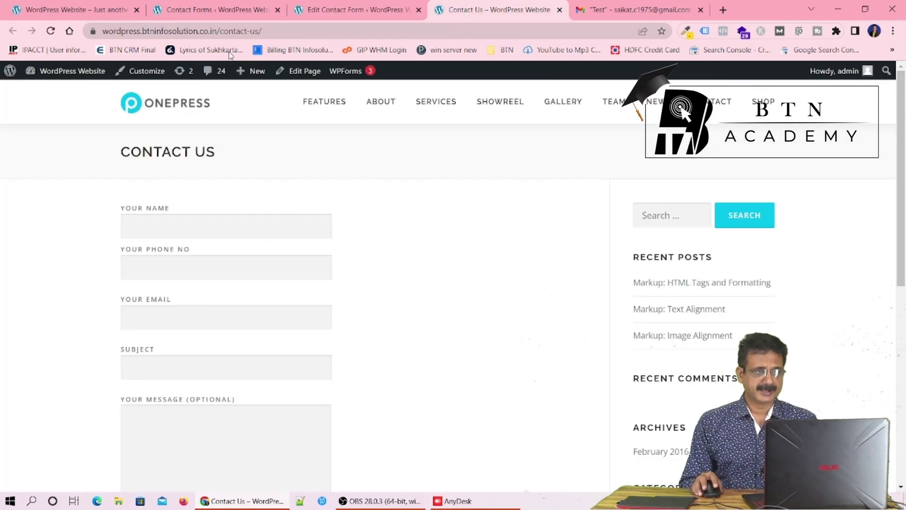
Reload the Contact Us page, autofill name, phone and e-mail, and retype the e-mail's username part
left_click(262, 30)
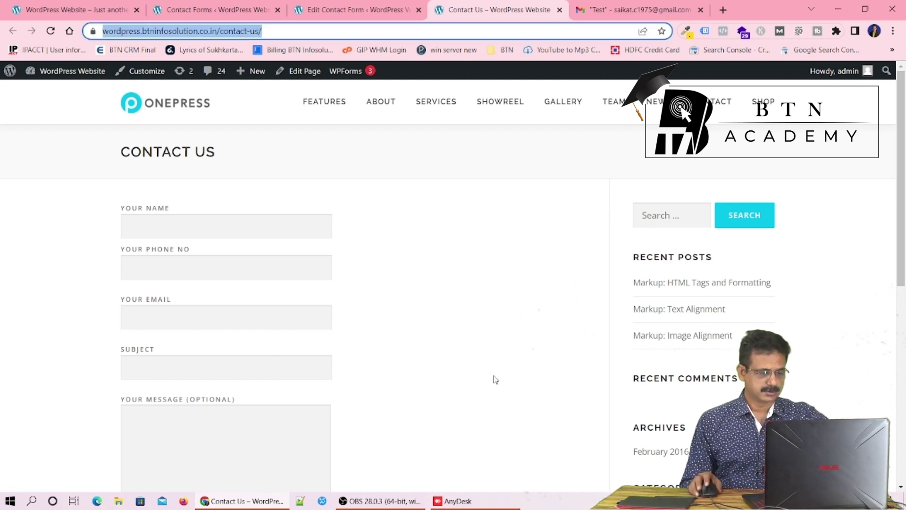
key("Return")
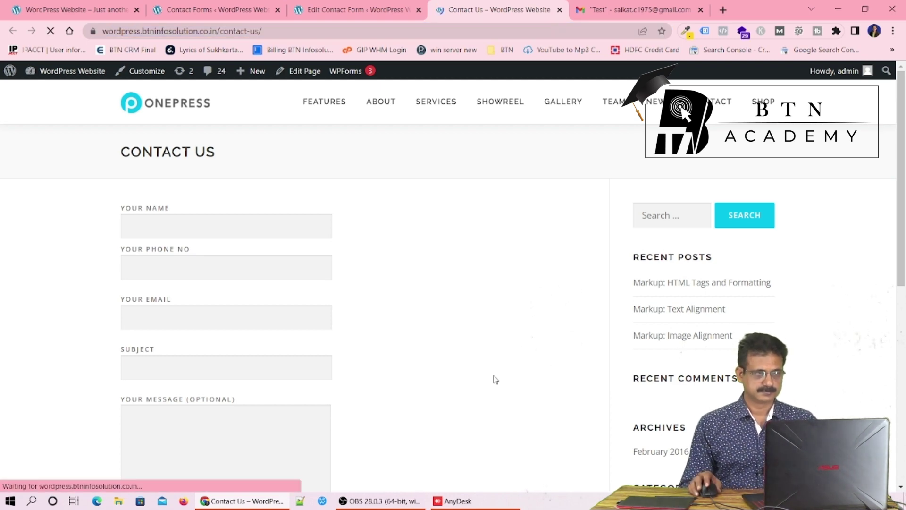
left_click(202, 230)
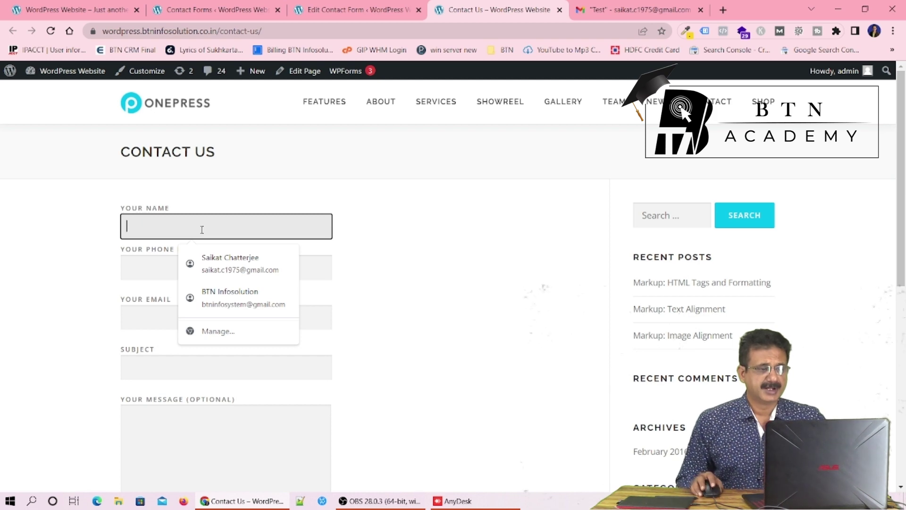
left_click(223, 298)
left_click(223, 302)
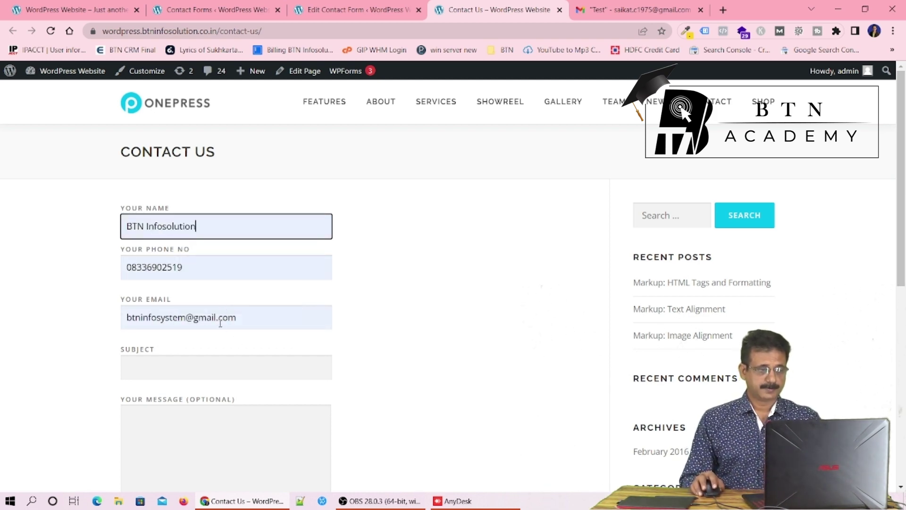
left_click(185, 319)
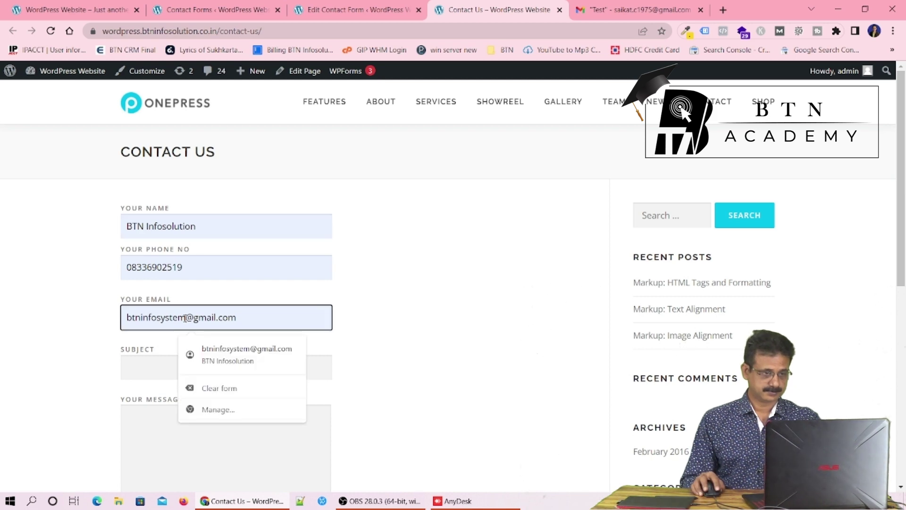
left_click_drag(186, 320, 97, 319)
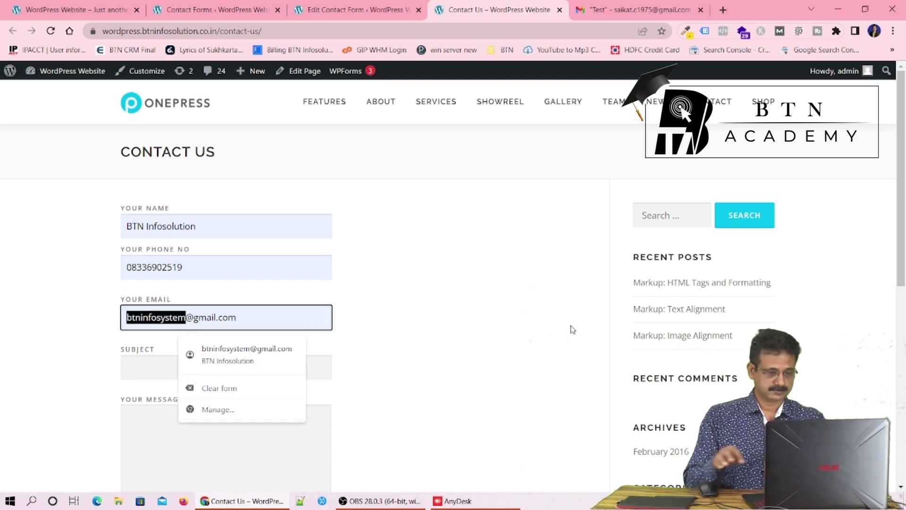
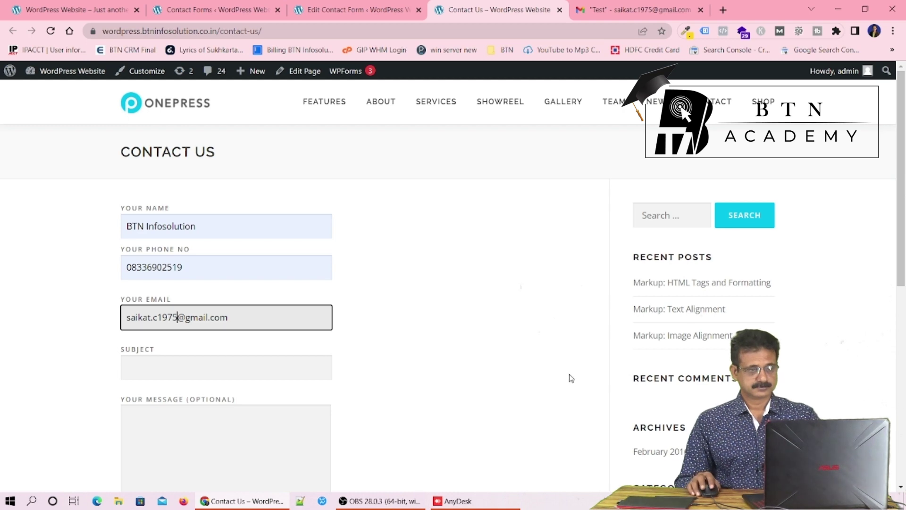
Enter subject 'test 2' and message 'Another test'
scroll(568, 376, "down", 2)
left_click(216, 255)
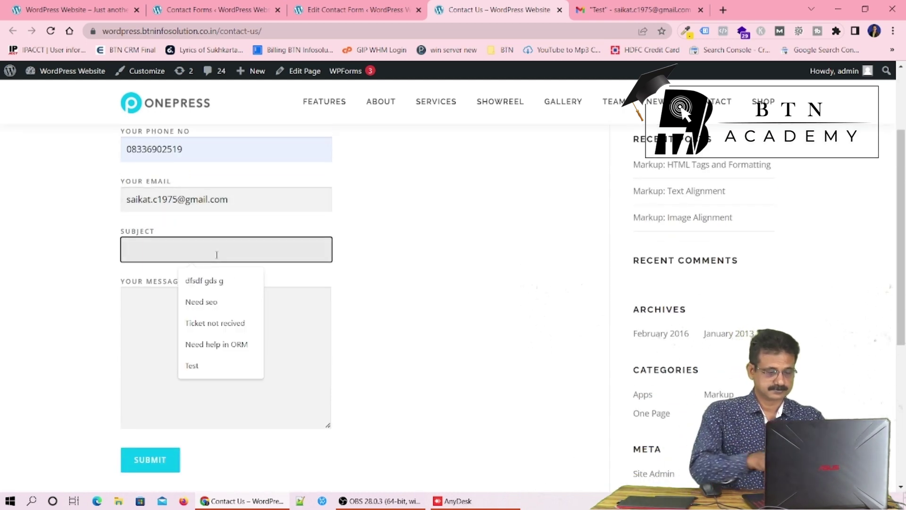
type("test 2")
left_click(229, 332)
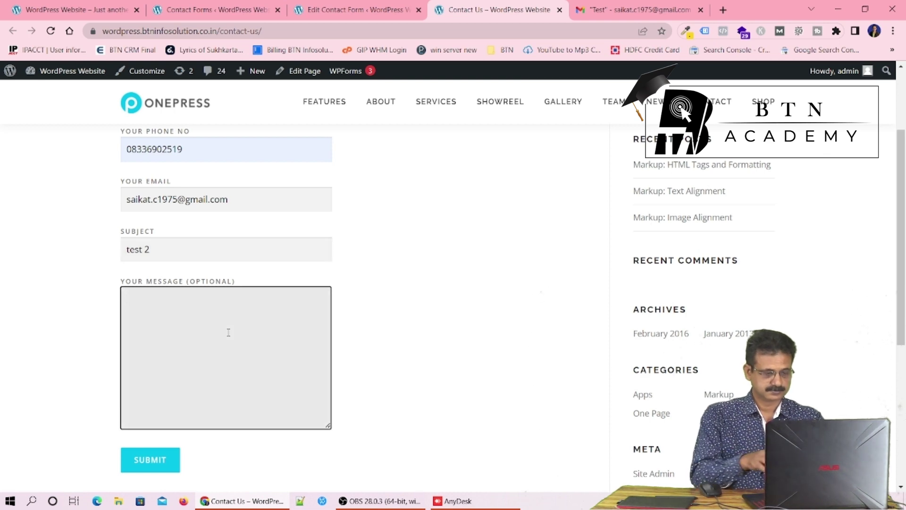
type("Anothe")
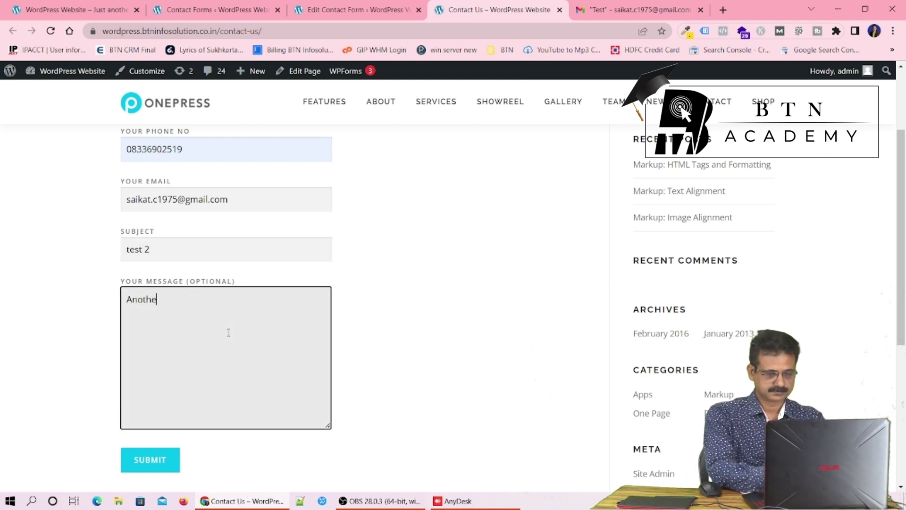
type("r test")
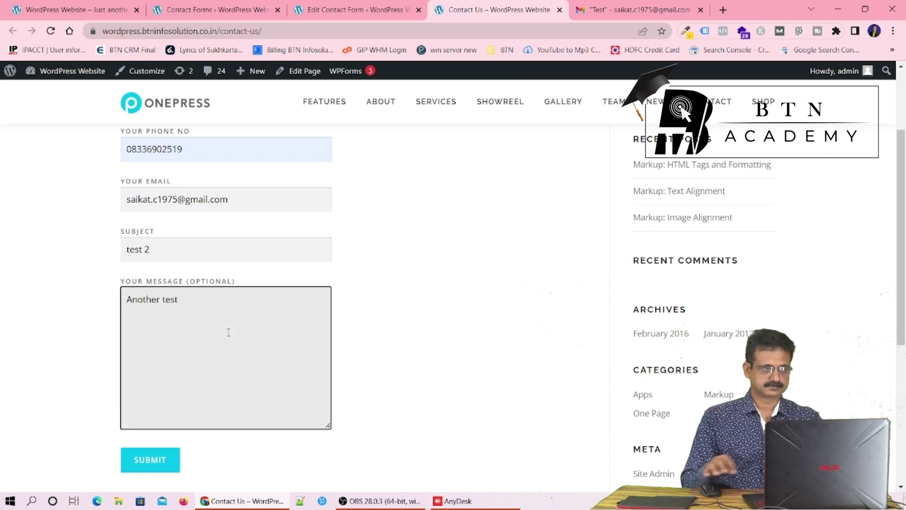
scroll(368, 365, "down", 2)
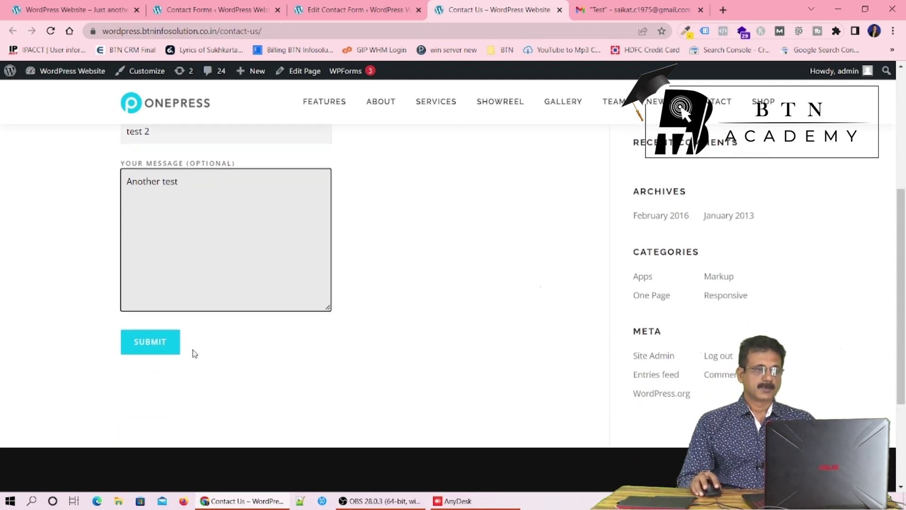
Submit the form to reach the Thanks for contacting us page, then return to the Contact Forms admin tab
left_click(149, 348)
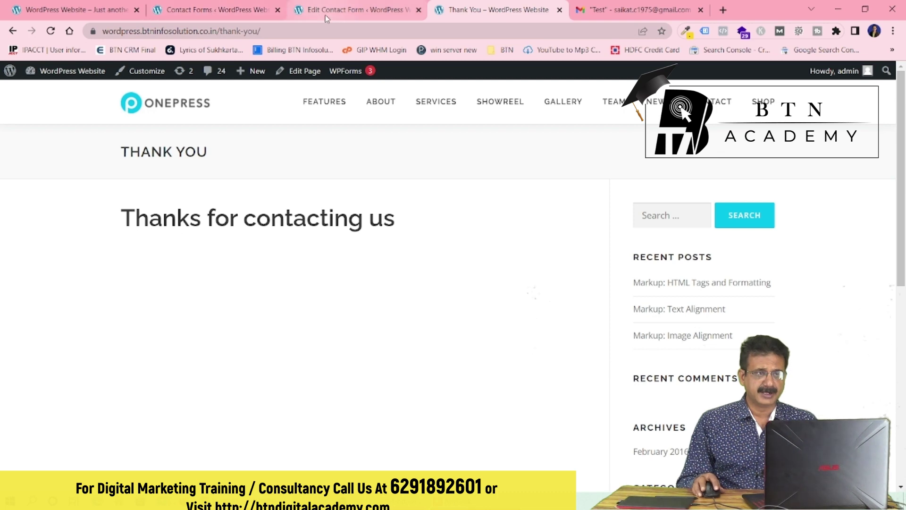
left_click(221, 10)
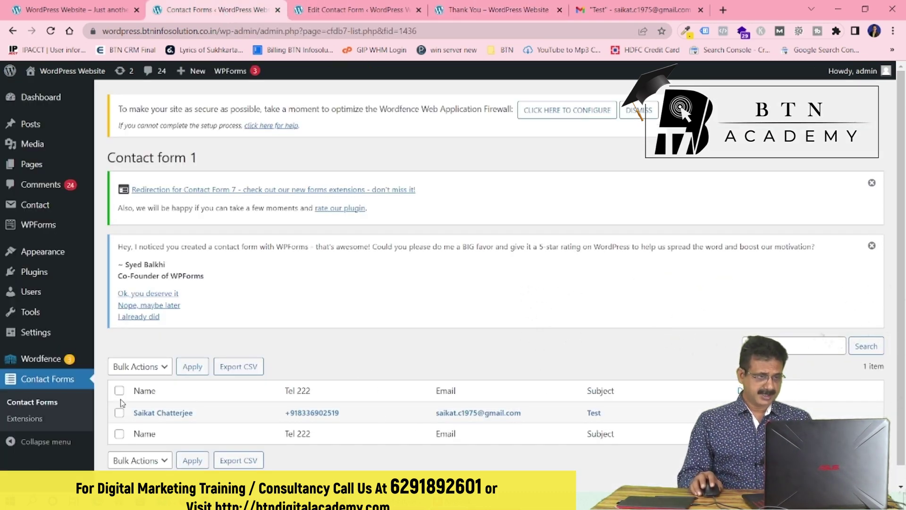
Reload Contact Forms and open Contact form 1's entries, now listing 'test 2' and 'Test'
left_click(36, 409)
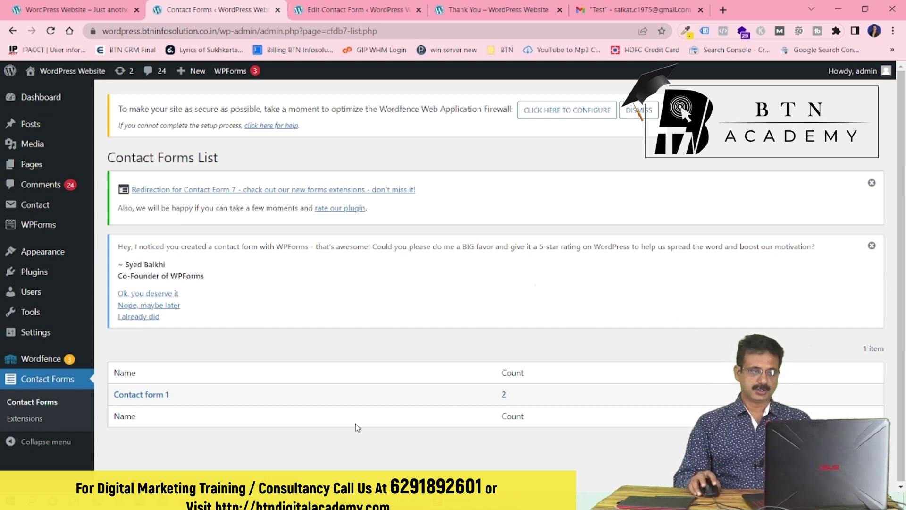
left_click(142, 398)
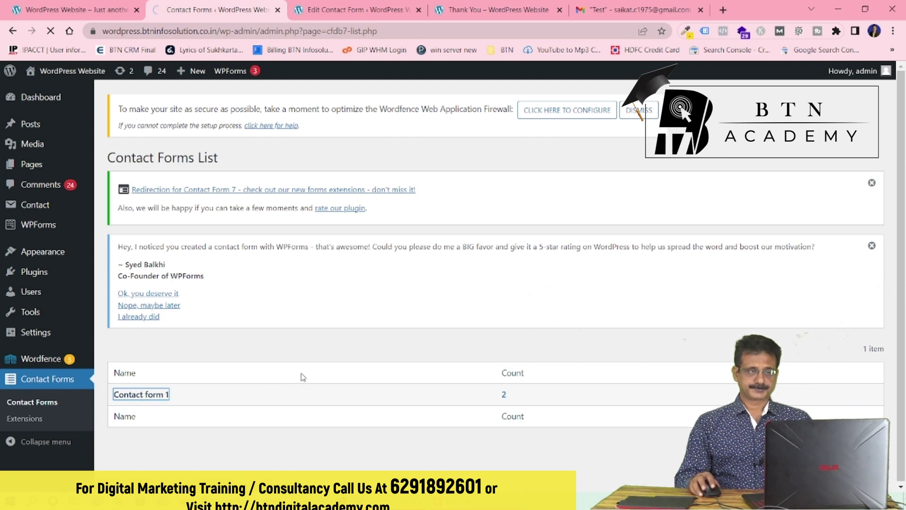
scroll(303, 376, "down", 1)
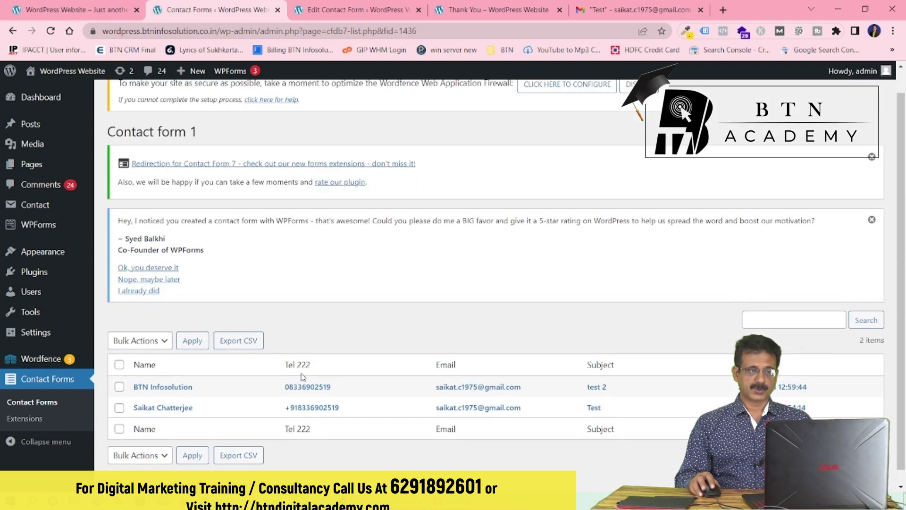